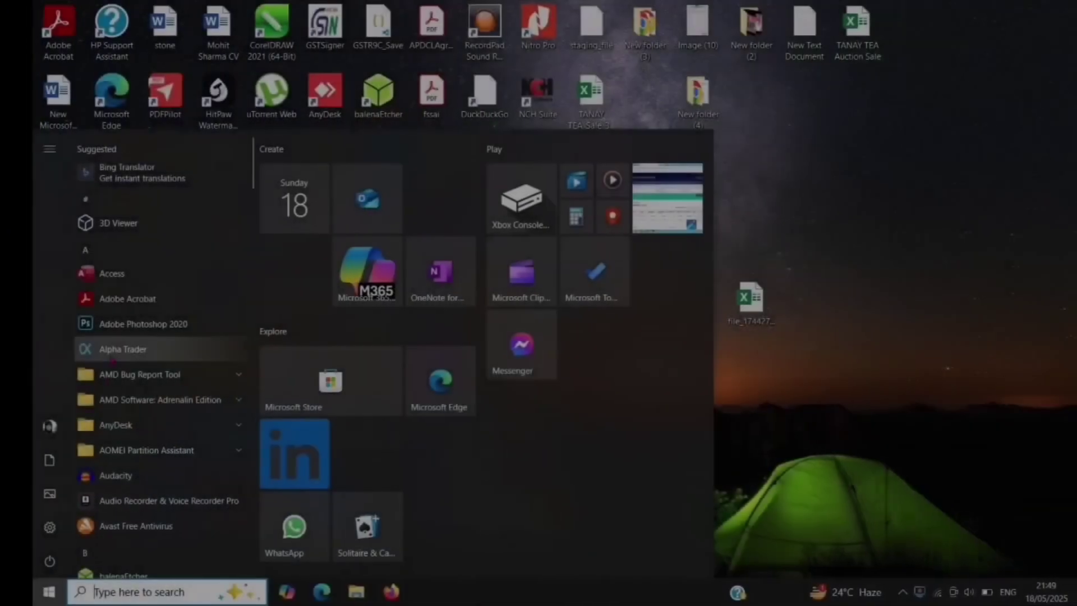
Step: Launch Excel from the Start menu app list and create a blank workbook
scroll(78, 359, down, 5)
scroll(79, 359, down, 6)
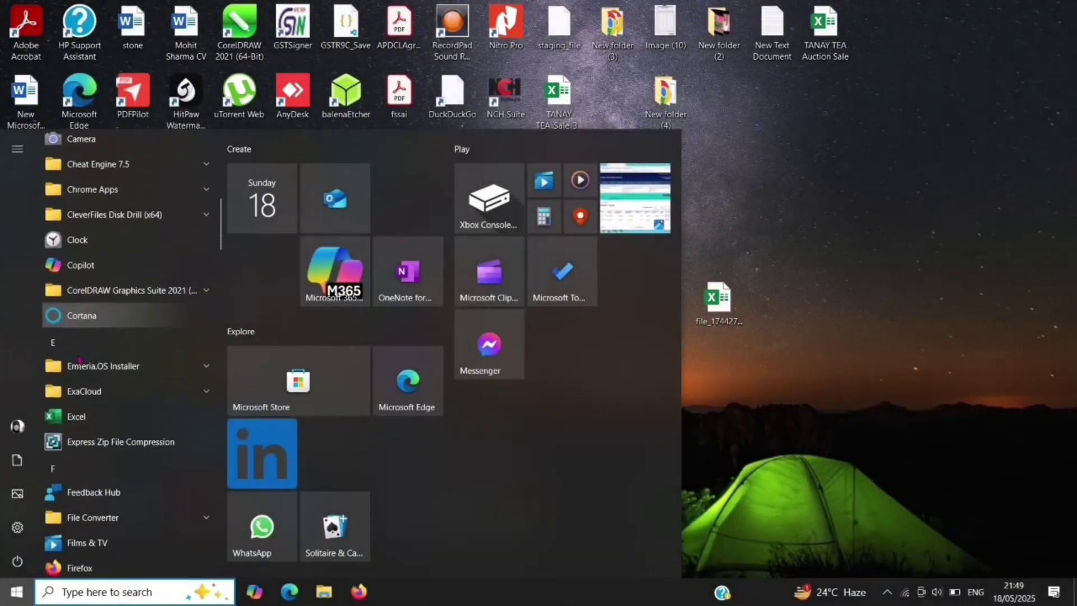
click(79, 349)
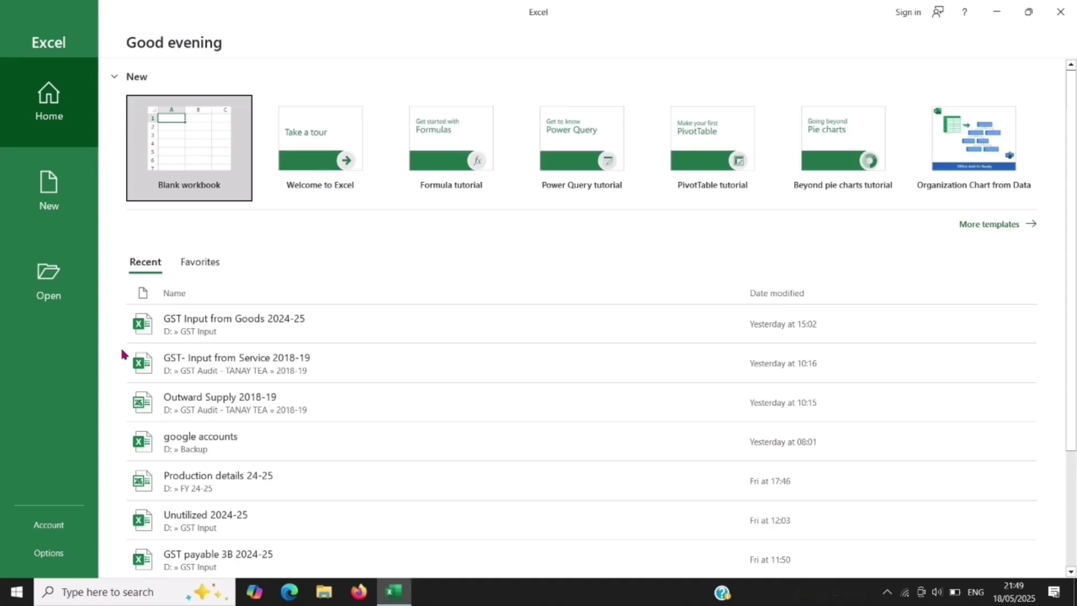
click(202, 155)
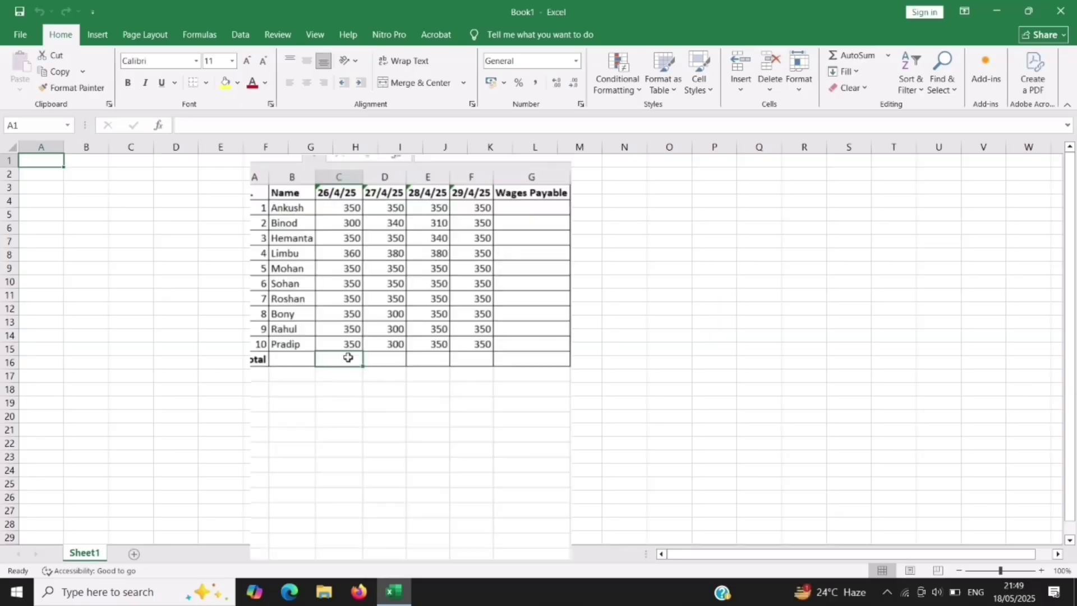
Step: Enter a =SUM() formula totalling the 26/4/25 wage amounts
text(=sum()
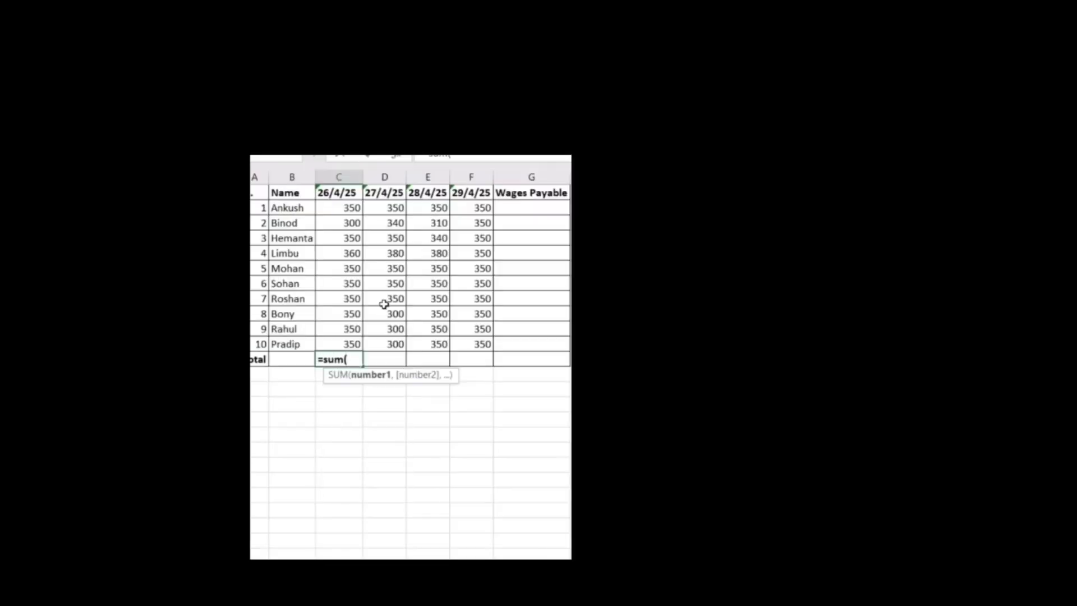
drag(343, 205, 338, 339)
key(Return)
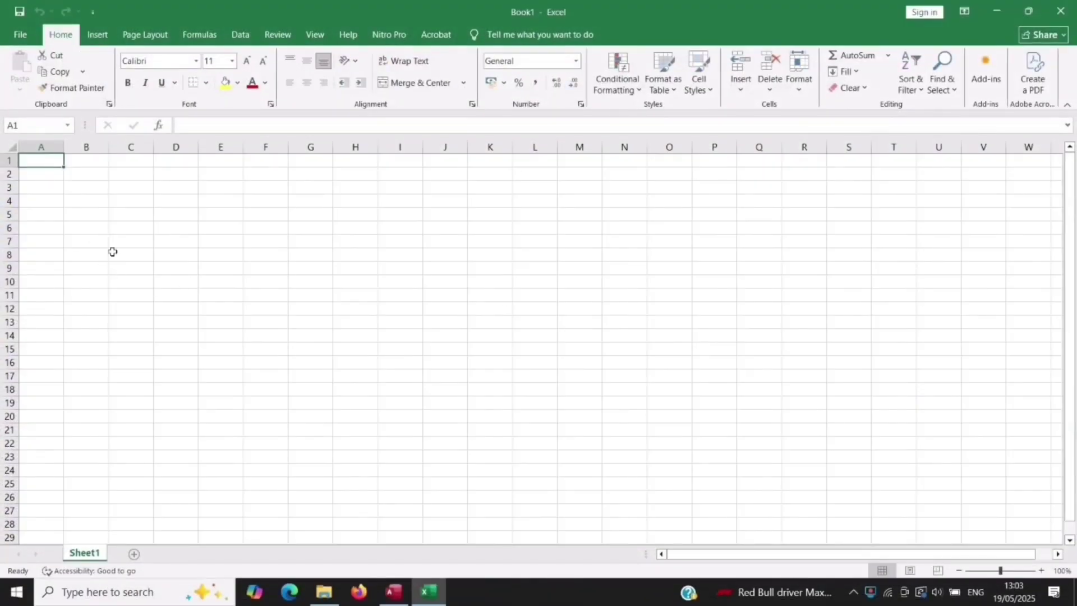
Step: Display the commands on the Formulas tab
click(197, 35)
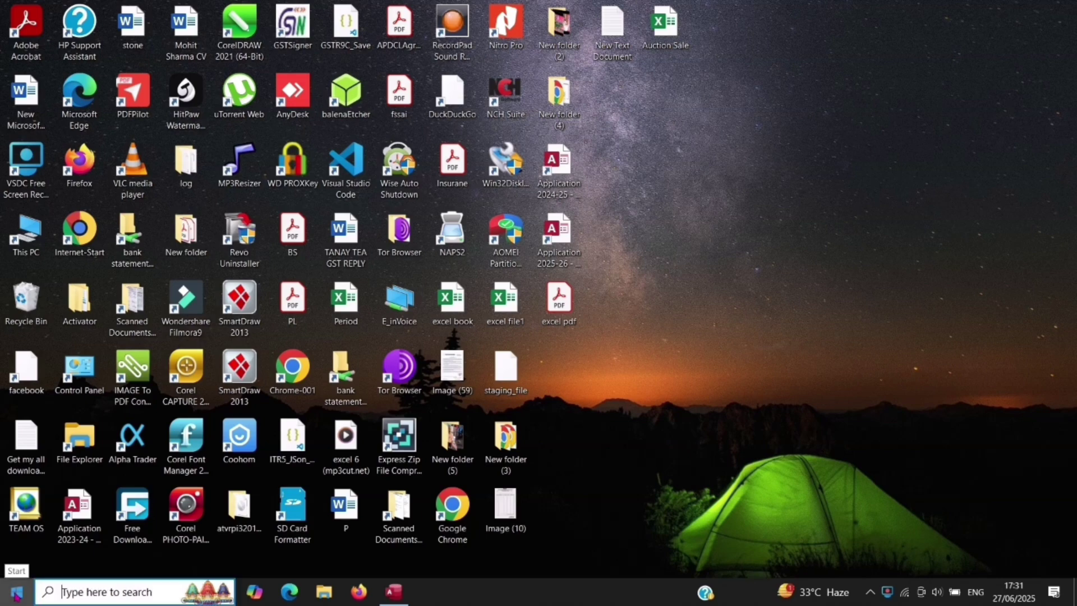
Step: Launch Excel from the Start menu app list, then close it
click(17, 591)
scroll(122, 339, down, 7)
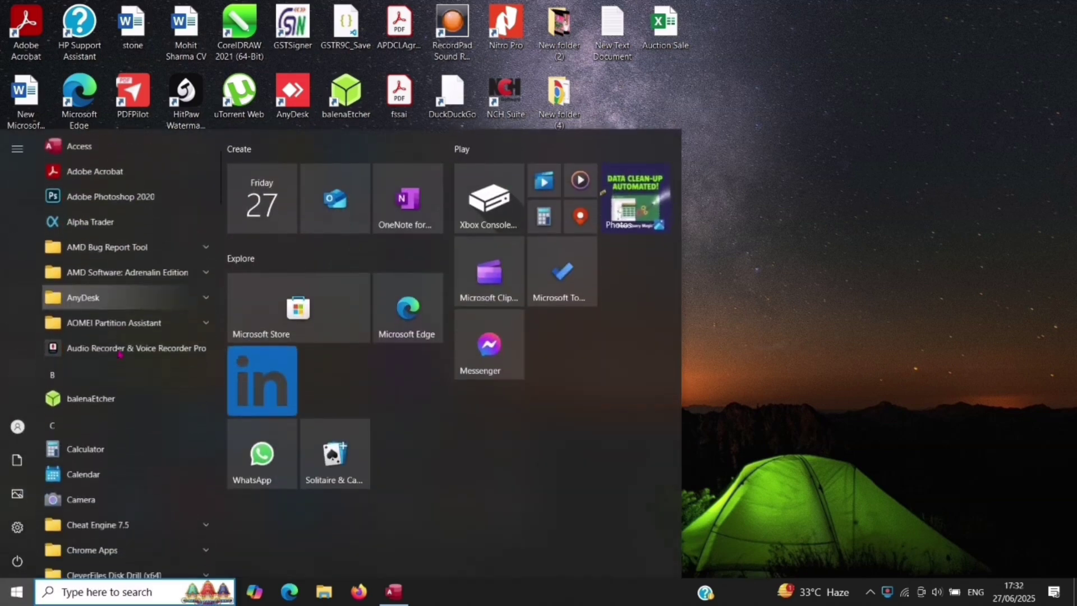
scroll(118, 354, down, 5)
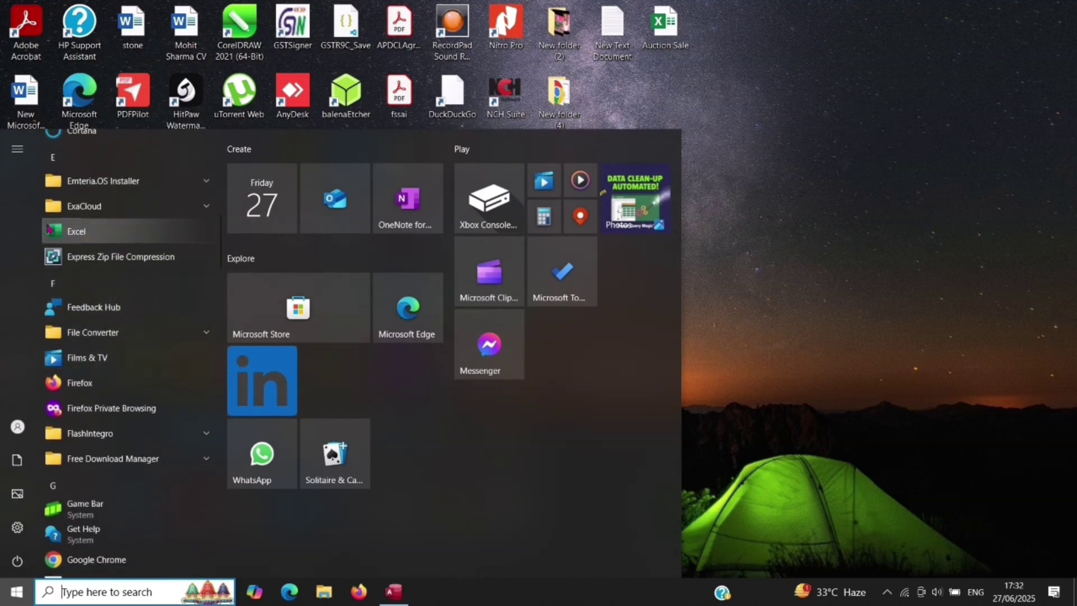
click(115, 232)
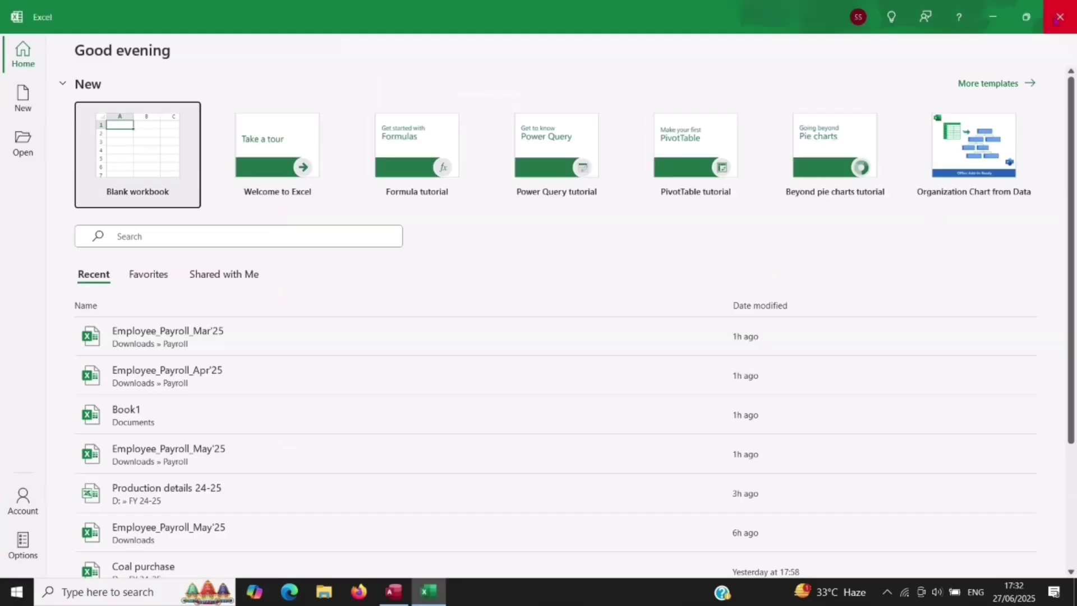
click(1058, 20)
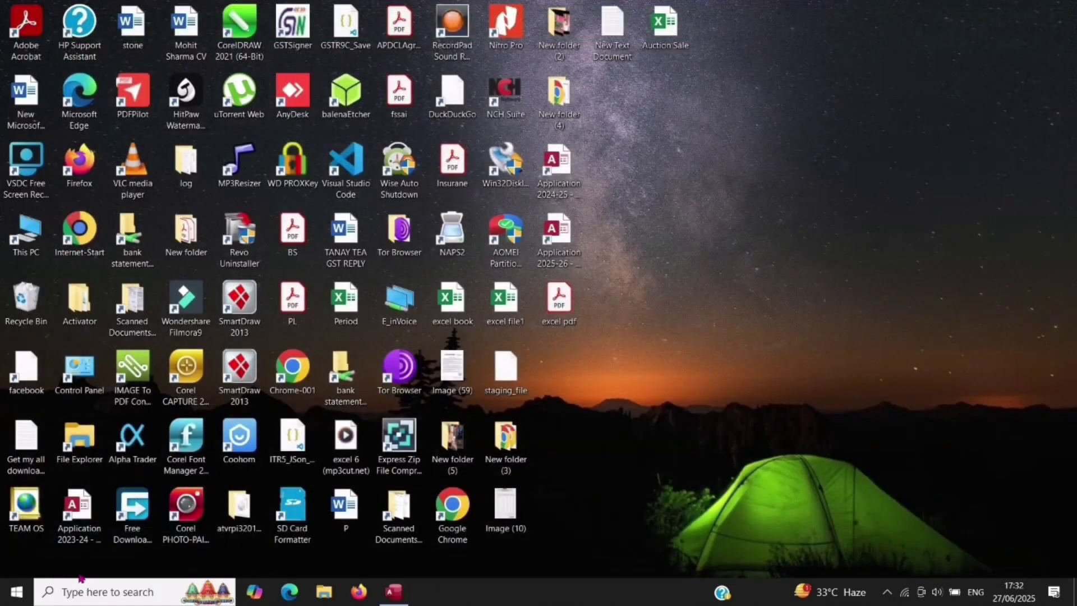
Step: Launch Excel through Windows search for 'excel', close it, then relaunch it via the Run dialog
click(73, 591)
text(e)
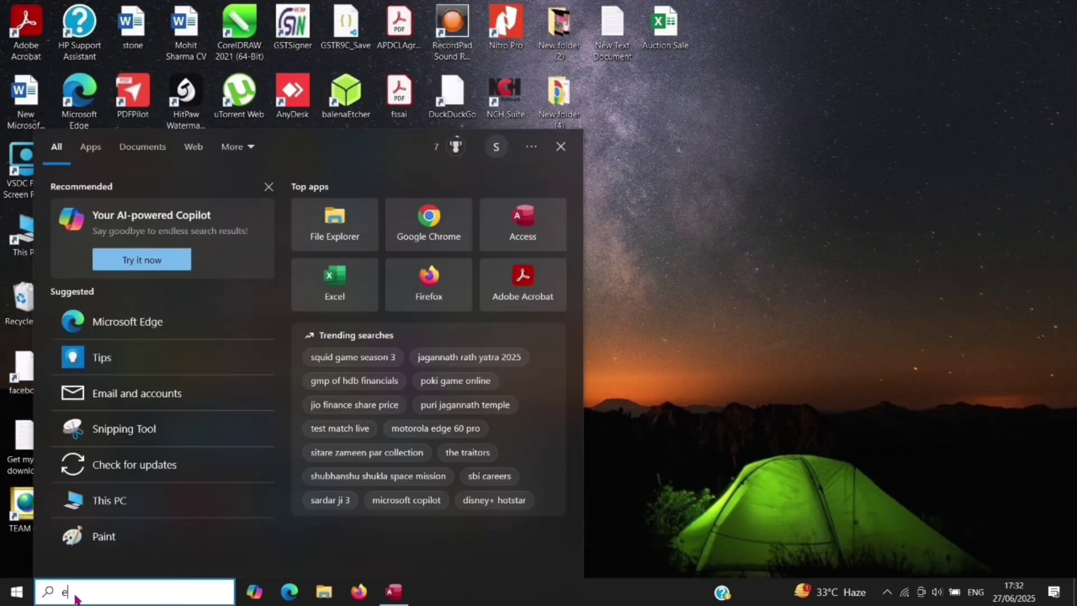
text(xcel)
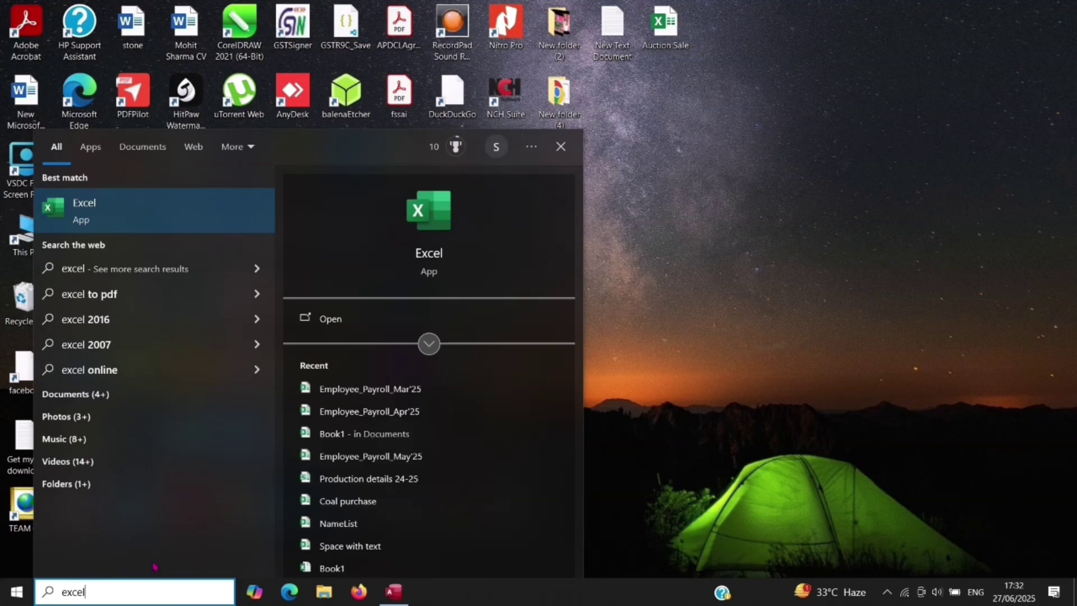
key(Return)
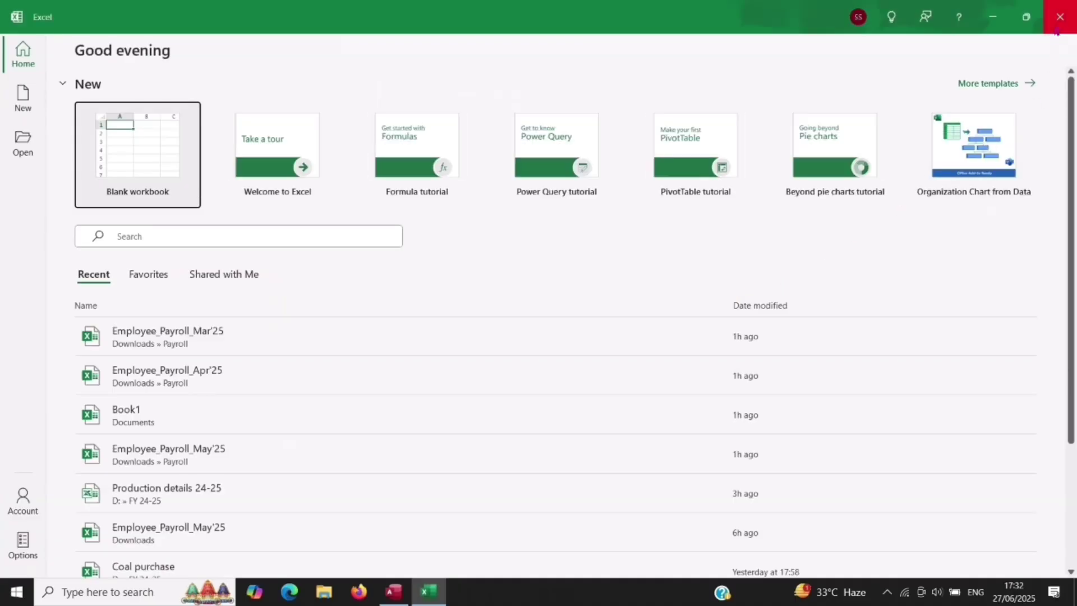
click(1059, 17)
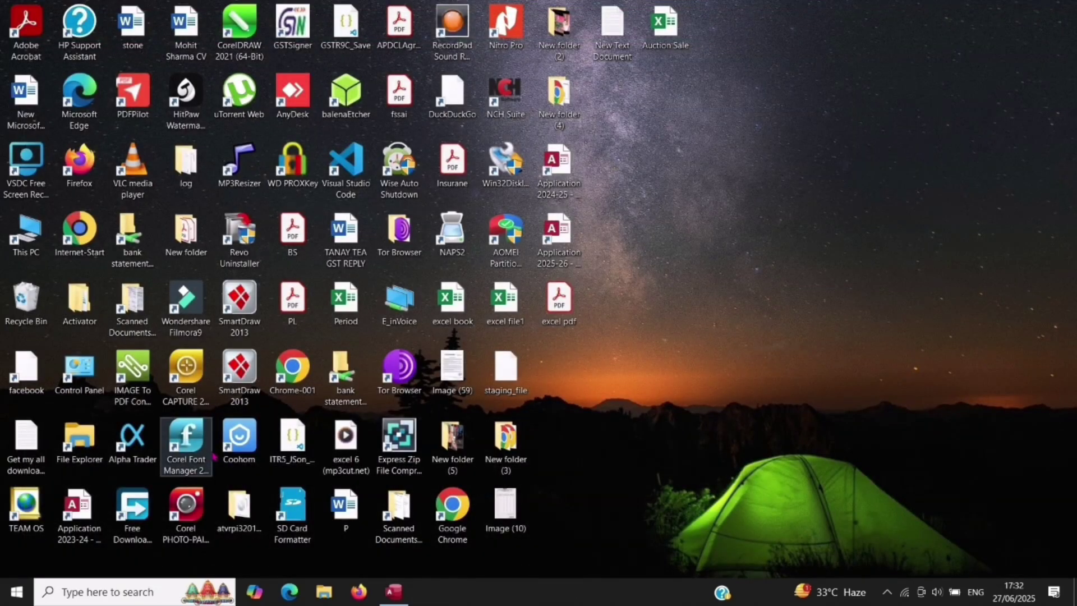
key(super+r)
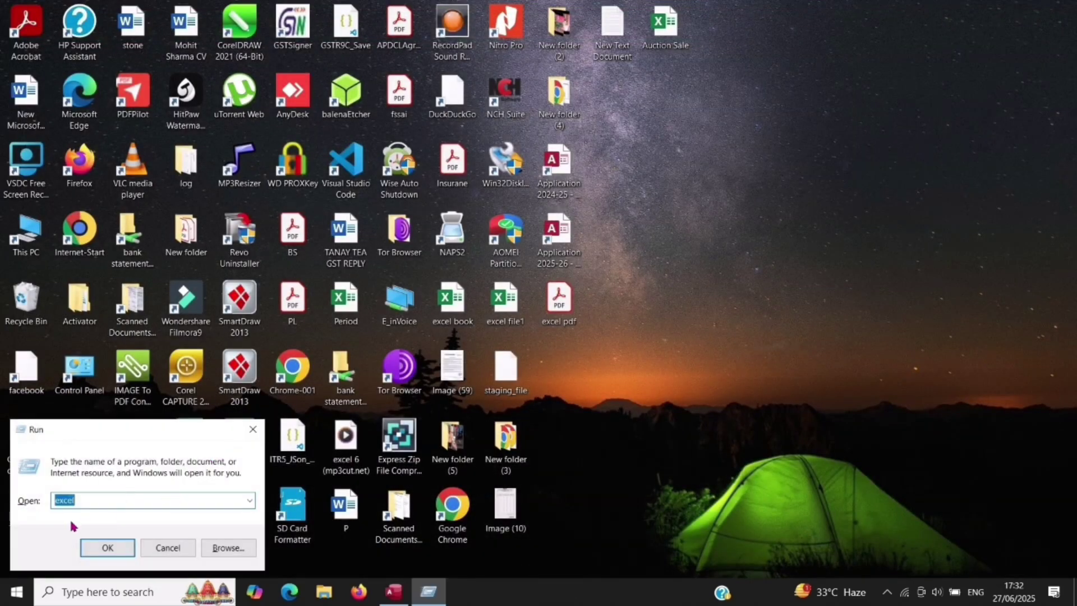
click(102, 547)
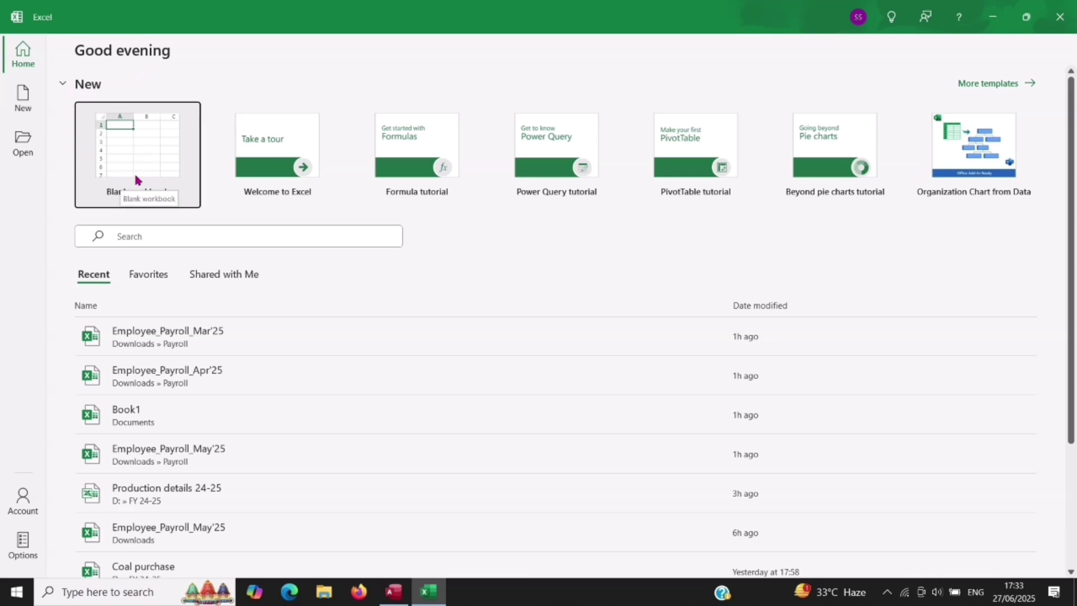
Step: Start a blank workbook, then bring up the full template gallery with More templates
click(180, 196)
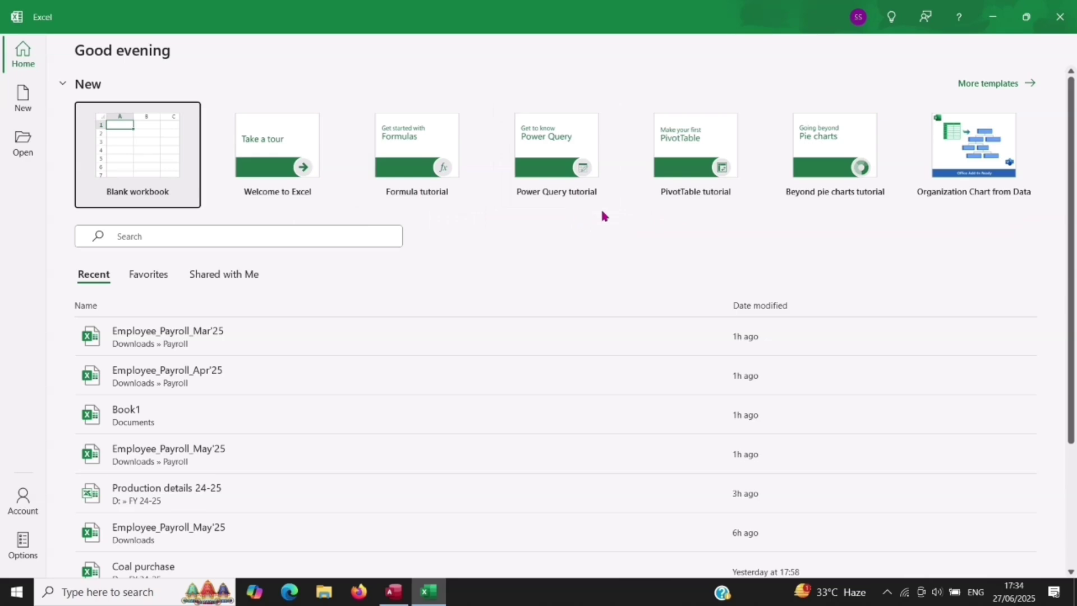
click(981, 84)
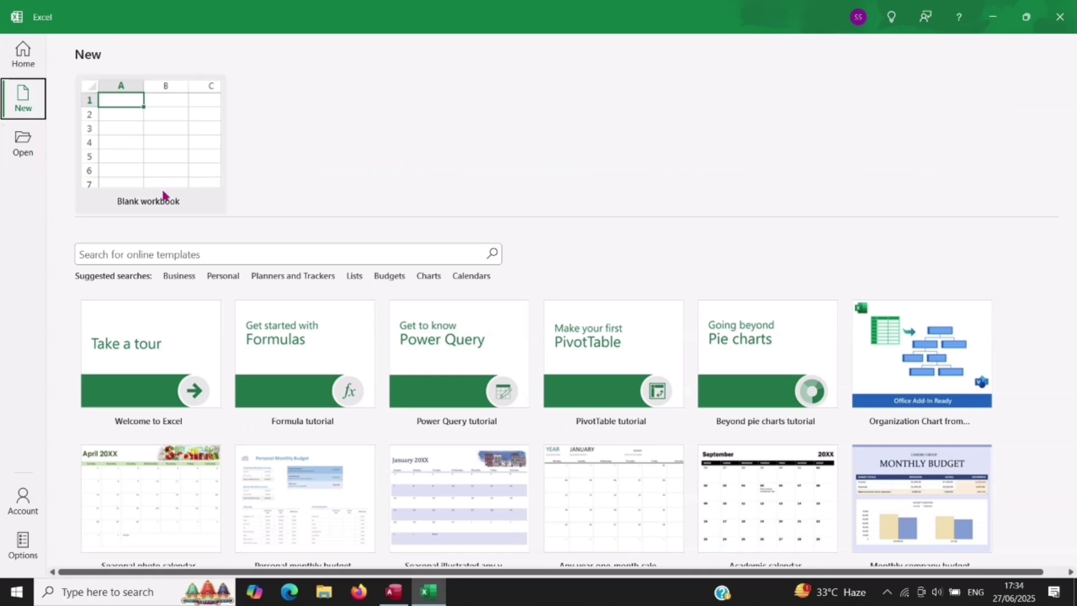
scroll(437, 285, down, 3)
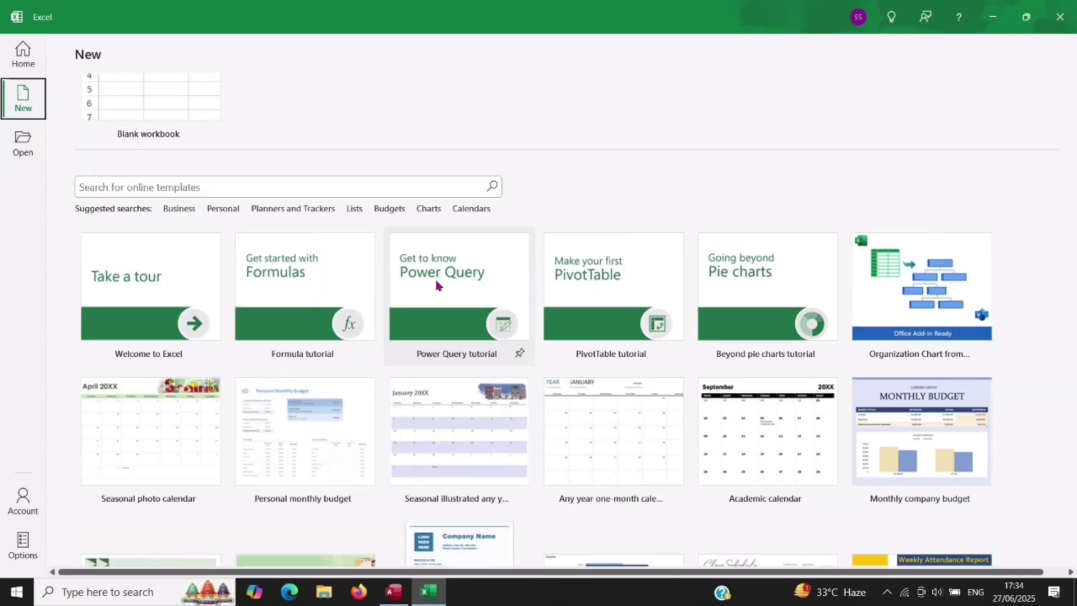
scroll(437, 285, down, 3)
scroll(438, 285, up, 3)
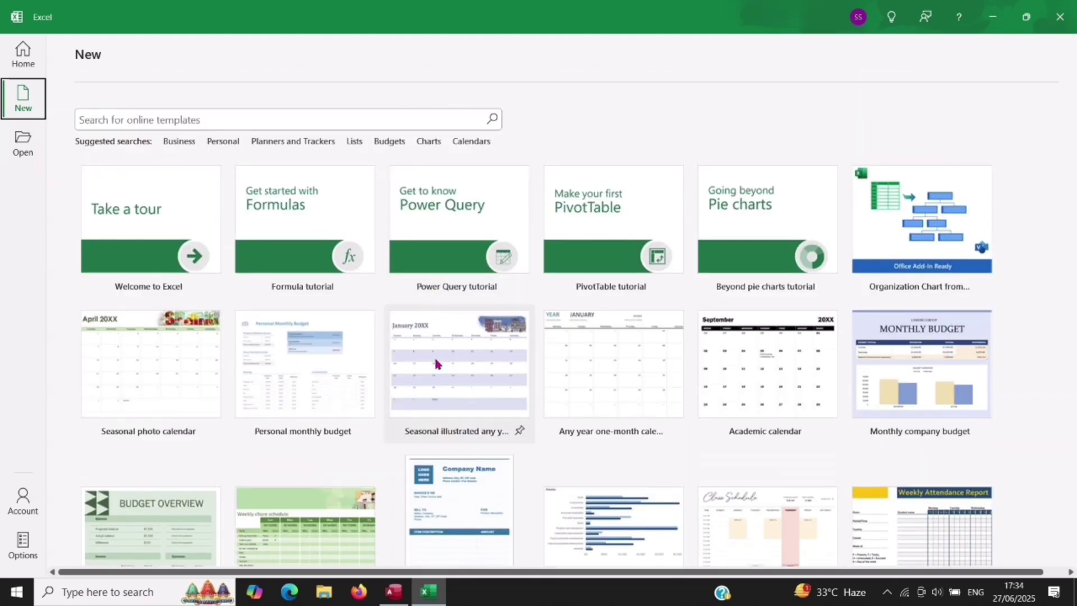
scroll(440, 370, up, 1)
scroll(442, 372, up, 2)
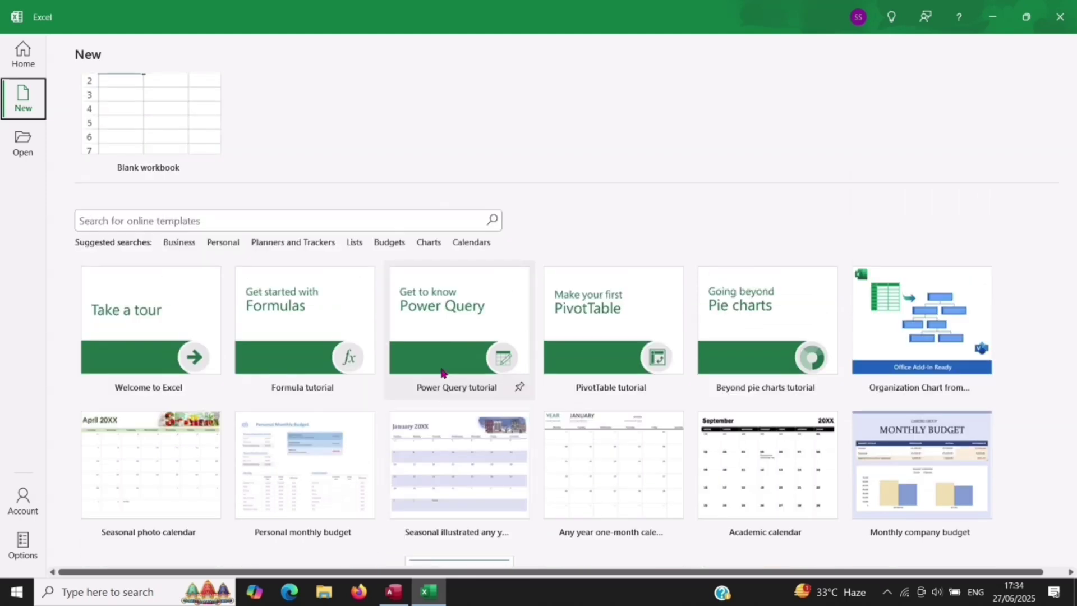
scroll(442, 372, down, 1)
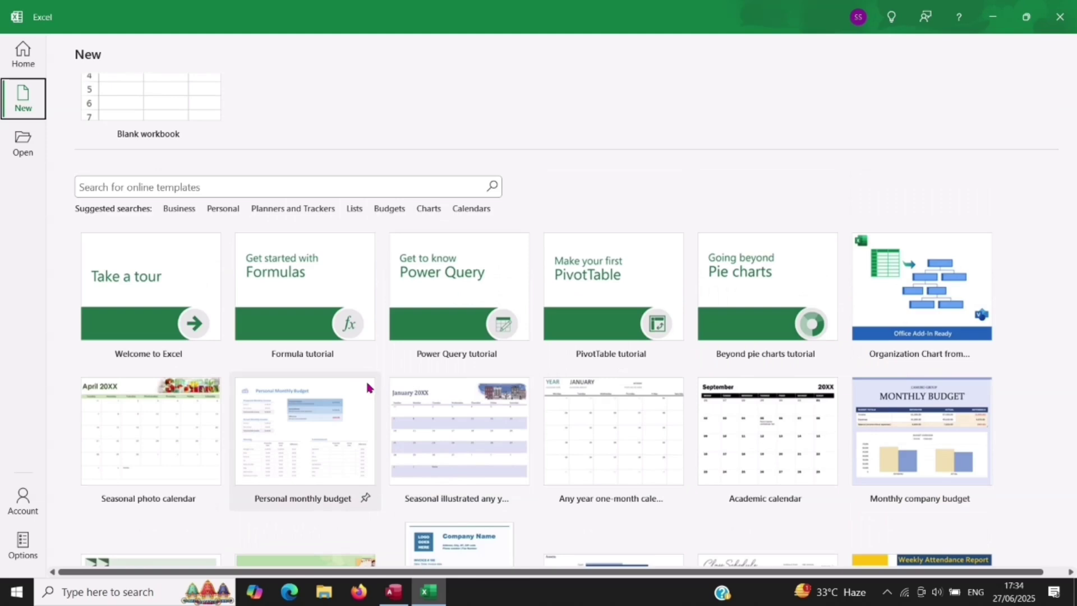
click(892, 436)
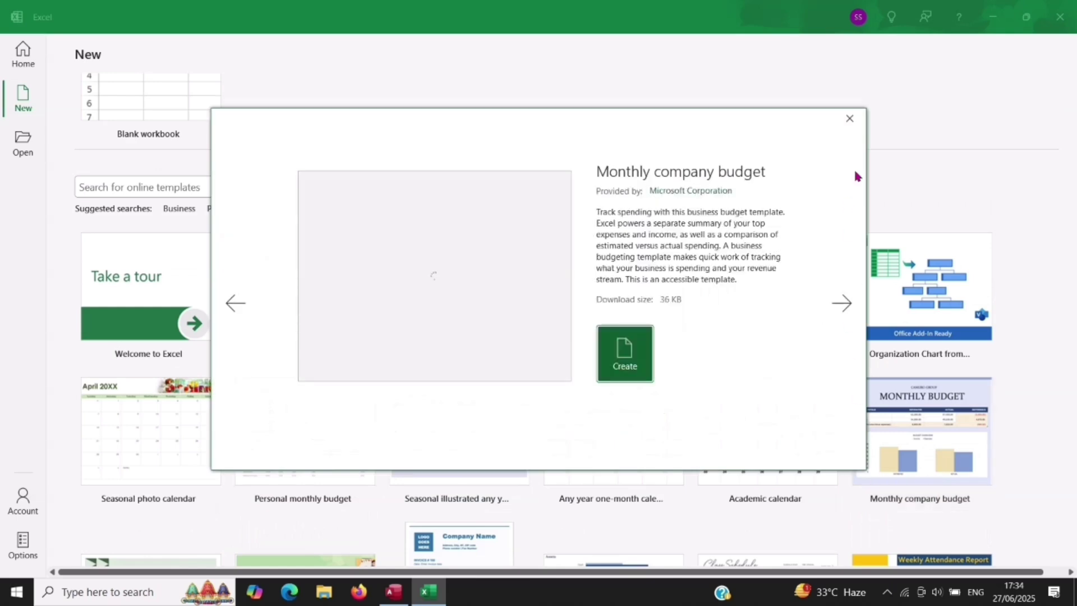
click(849, 120)
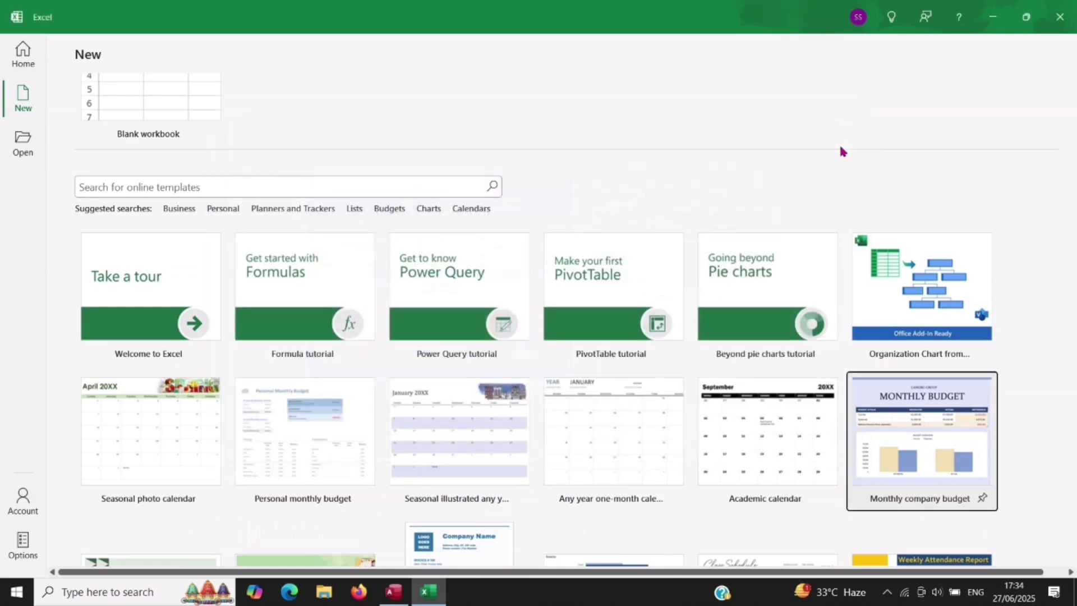
click(922, 313)
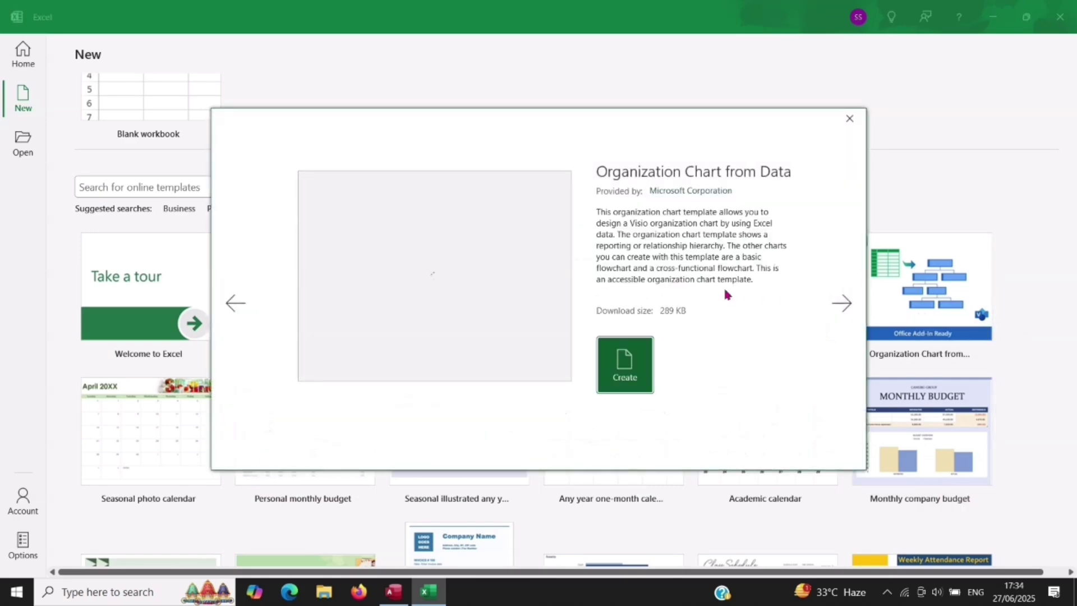
click(850, 120)
scroll(447, 385, down, 3)
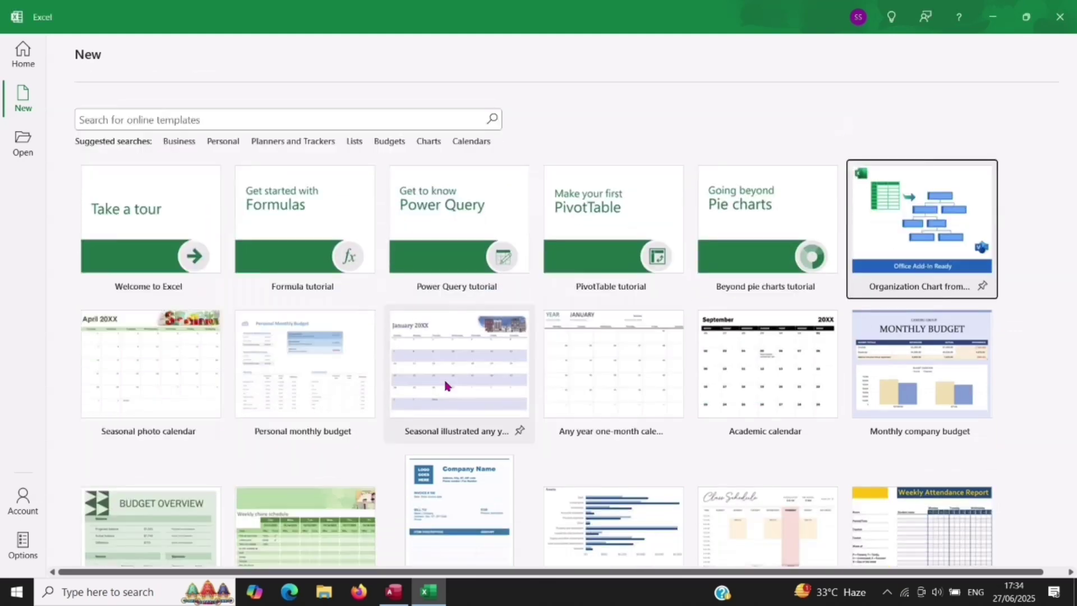
scroll(447, 386, up, 3)
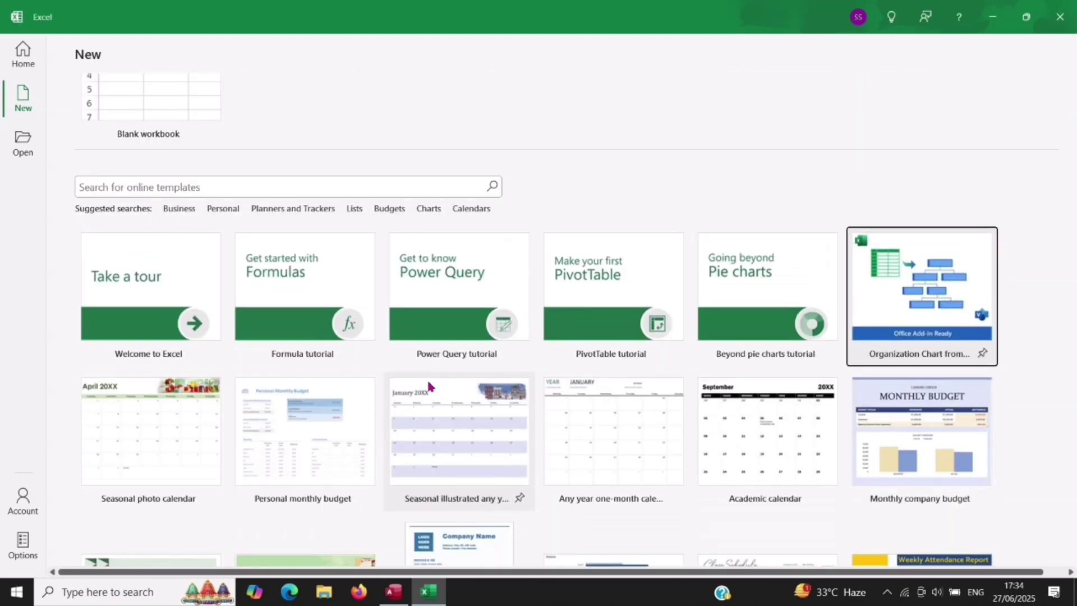
scroll(307, 373, down, 2)
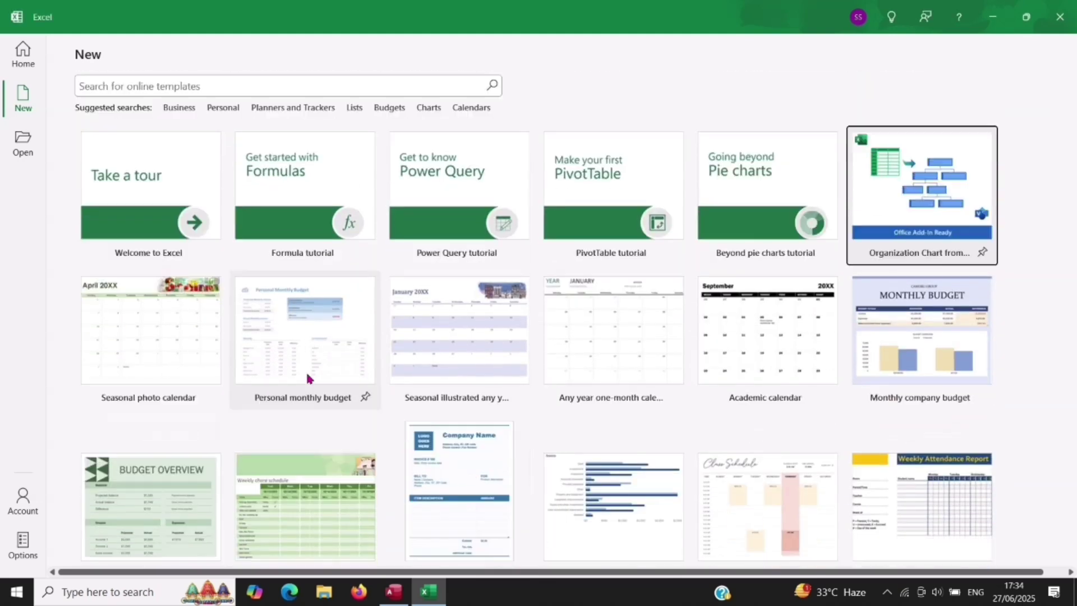
scroll(307, 377, up, 2)
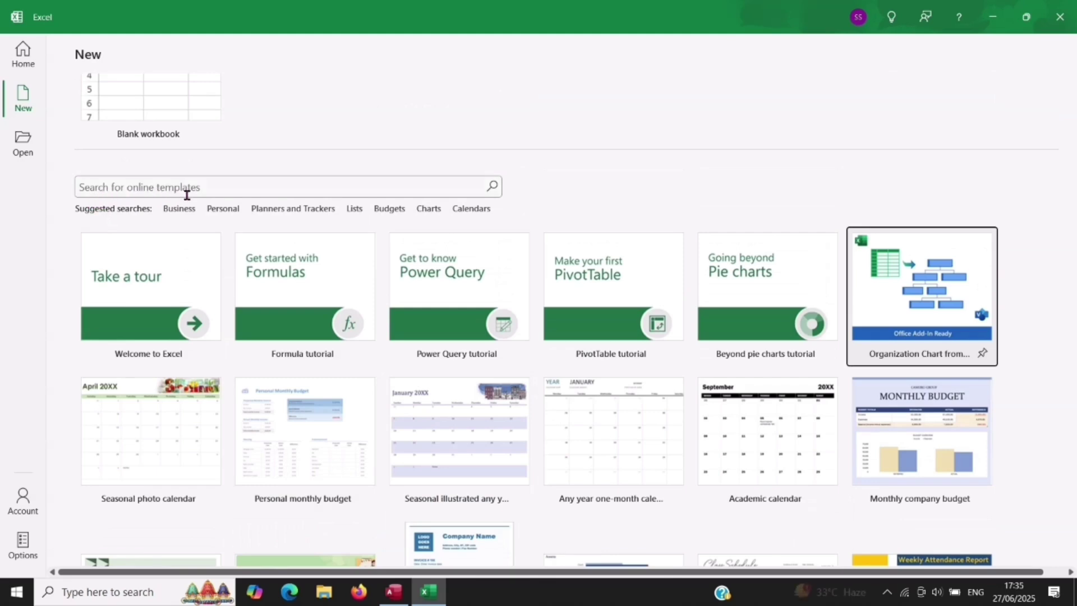
click(212, 188)
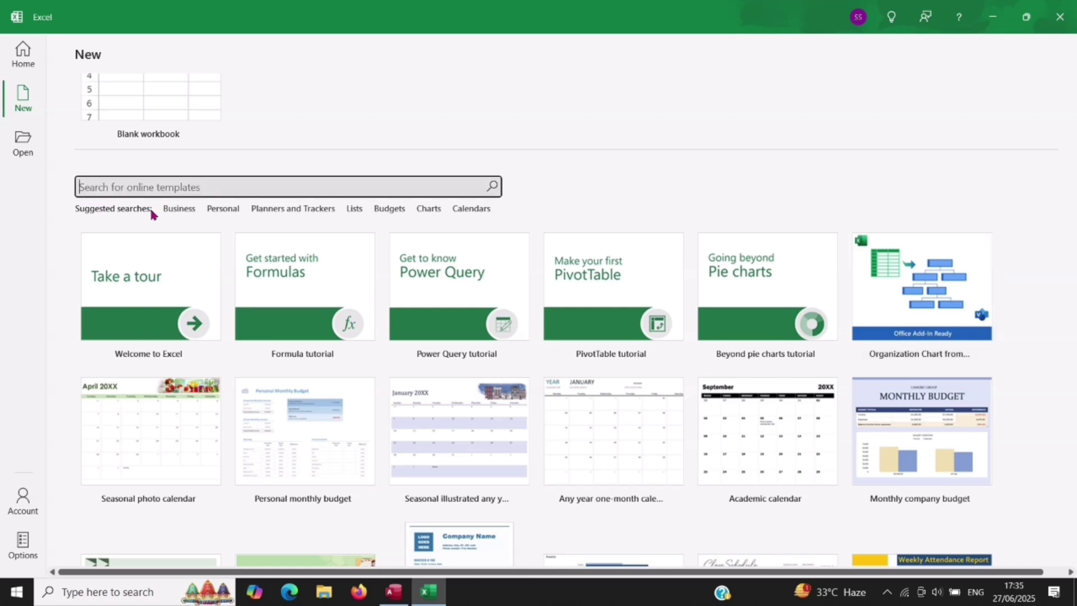
click(88, 215)
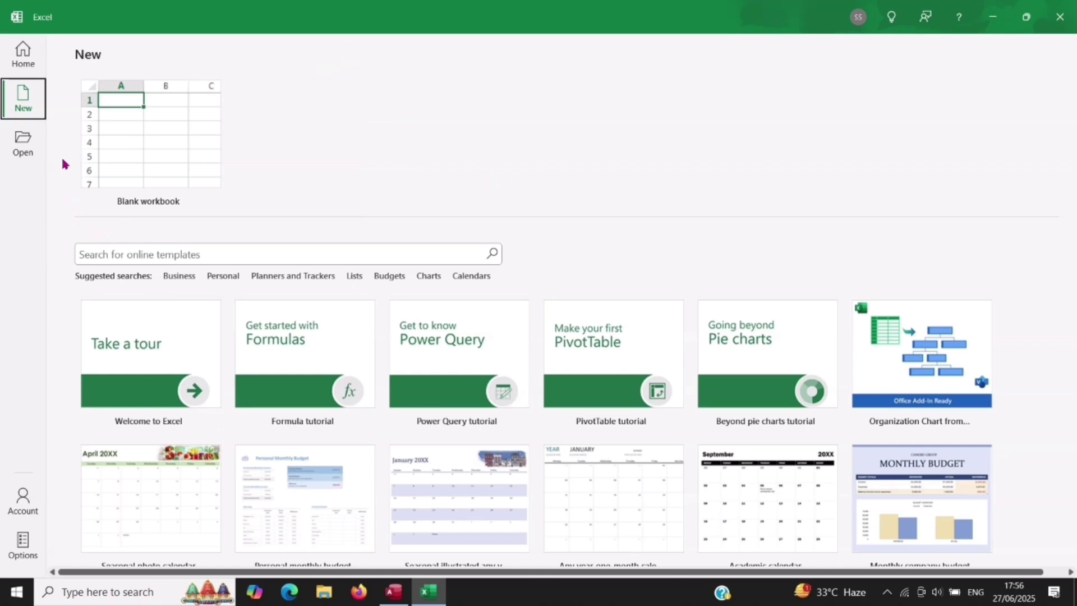
Step: Return to the Home screen and scroll through the recent workbooks list
click(22, 57)
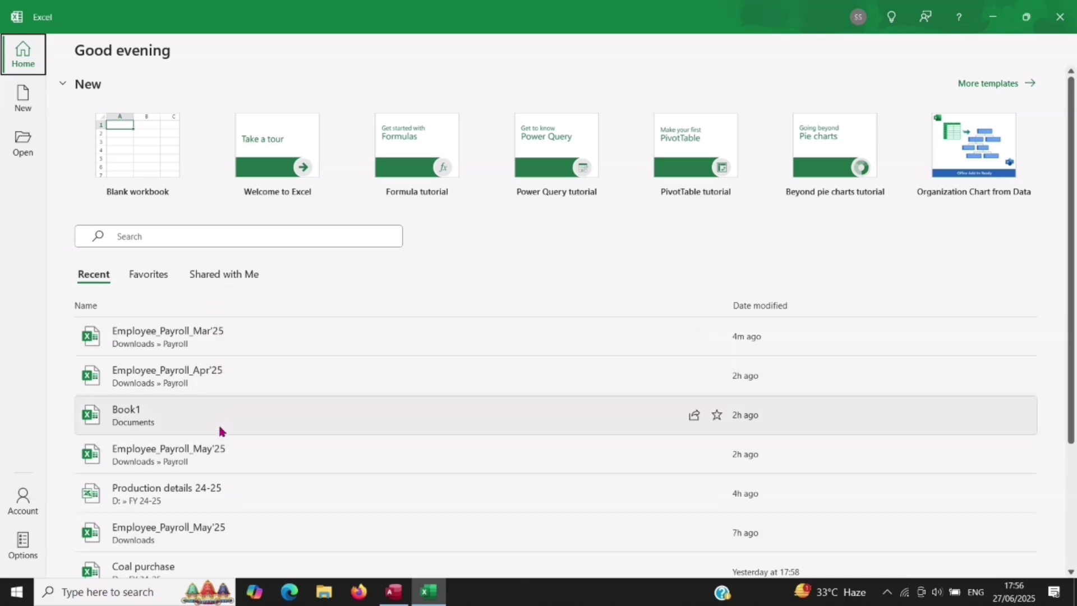
scroll(242, 460, down, 3)
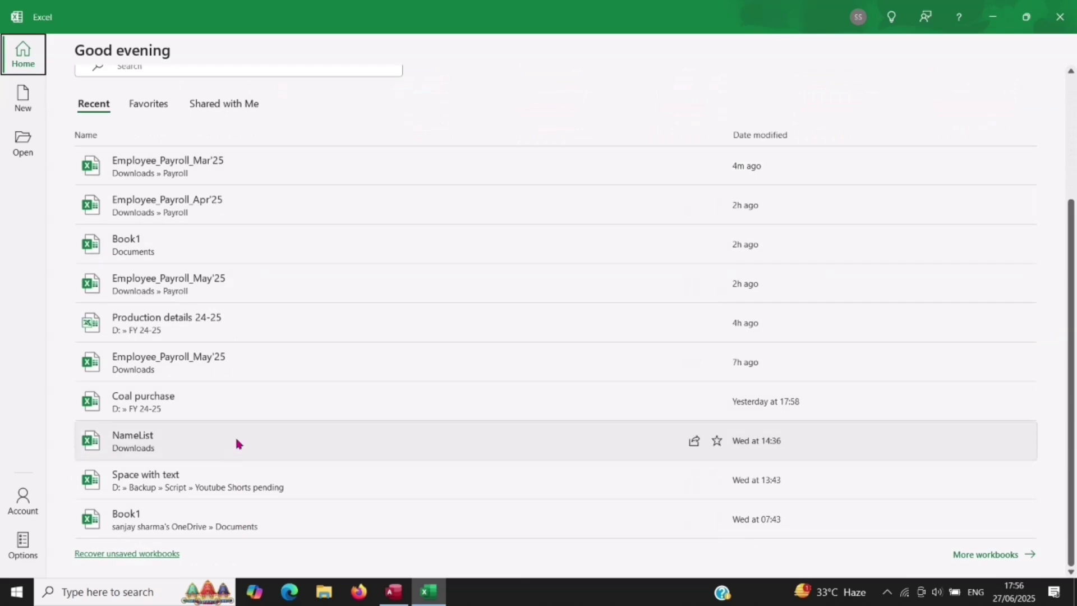
scroll(244, 413, up, 3)
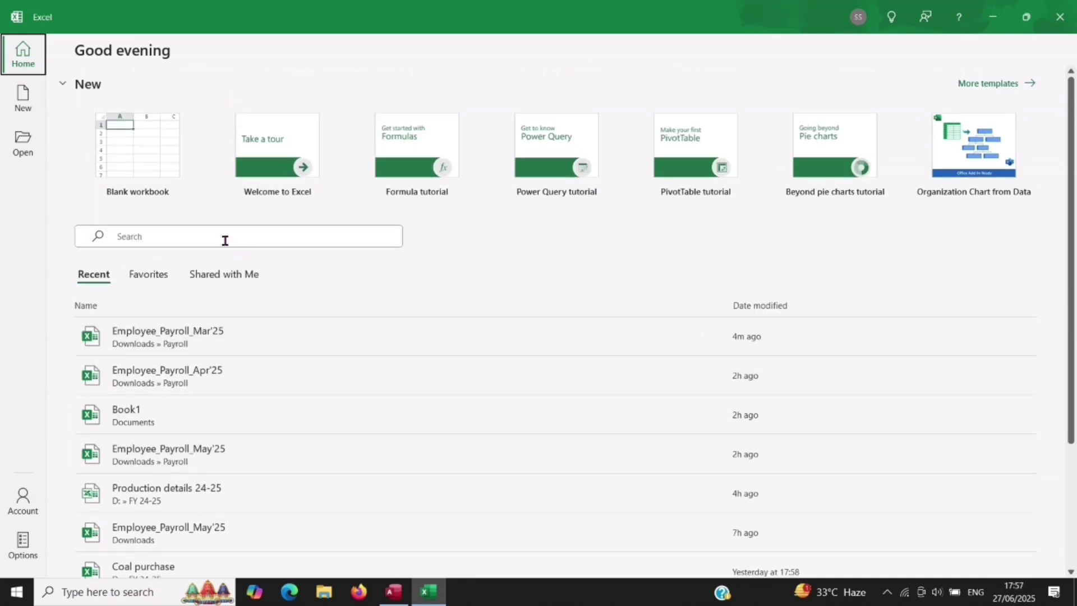
click(216, 237)
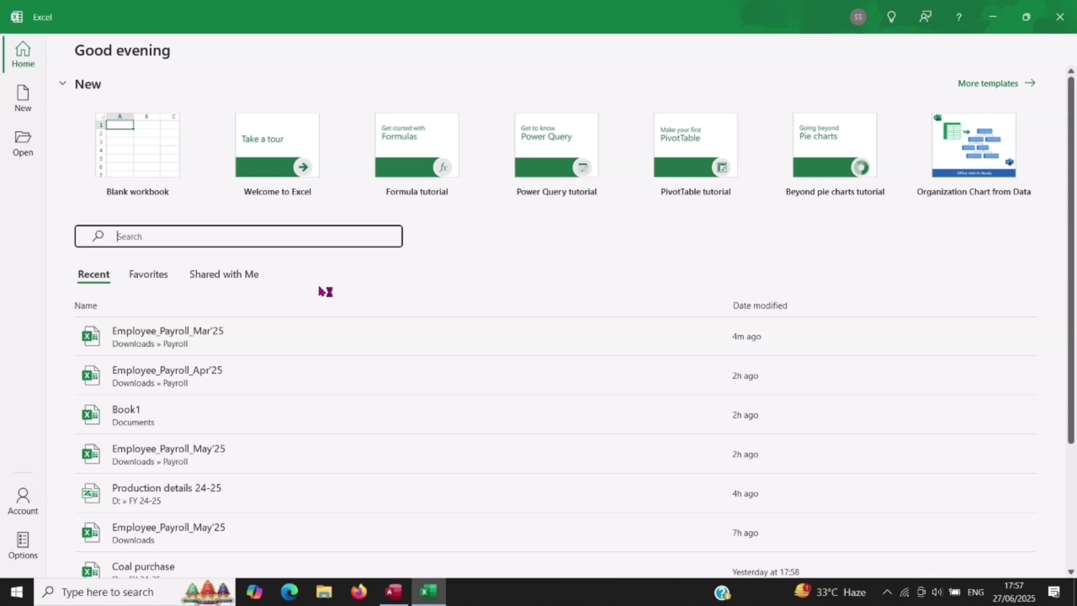
text(Emply)
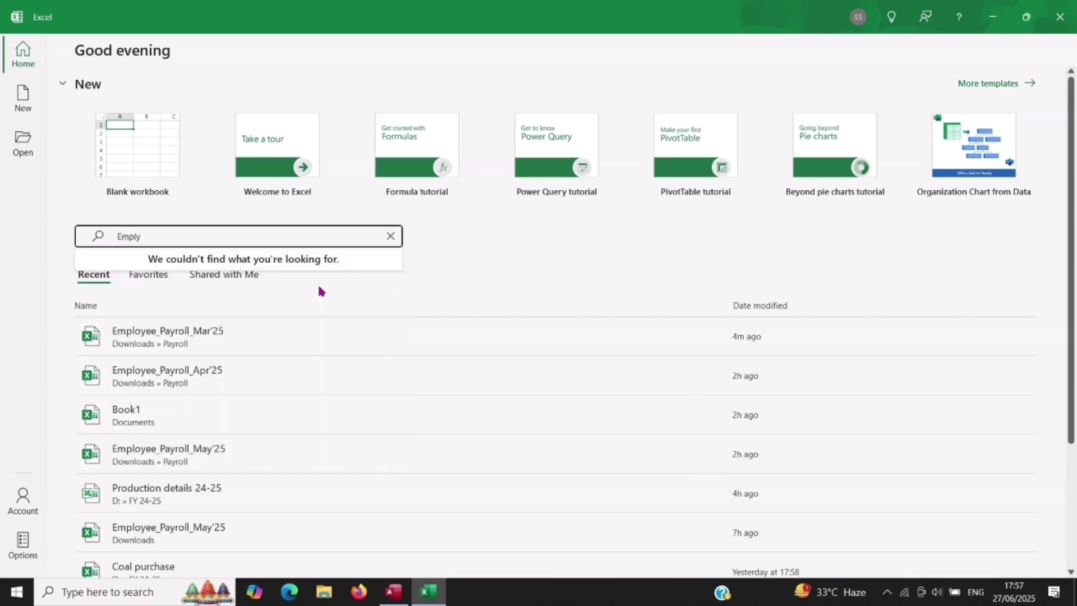
key(BackSpace)
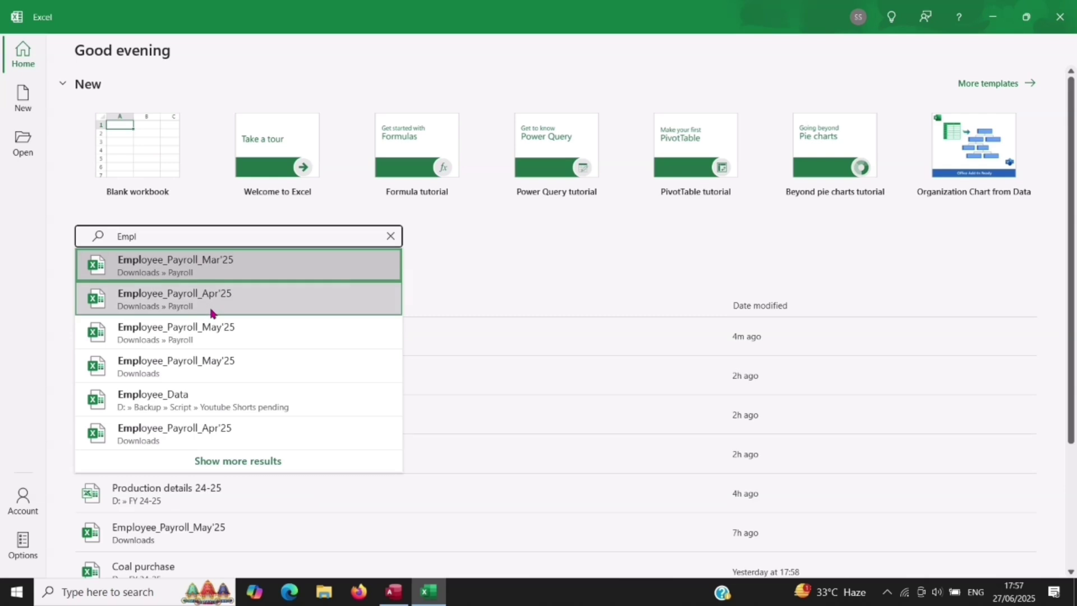
key(BackSpace)
key(BackSpace)
key(BackSpace)
key(BackSpace)
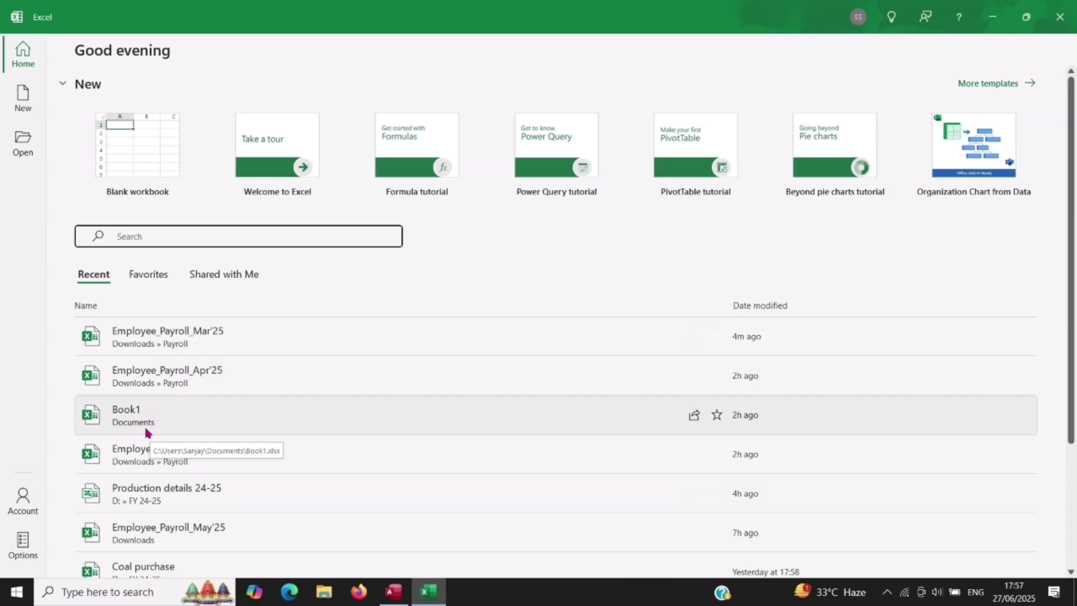
scroll(205, 432, down, 1)
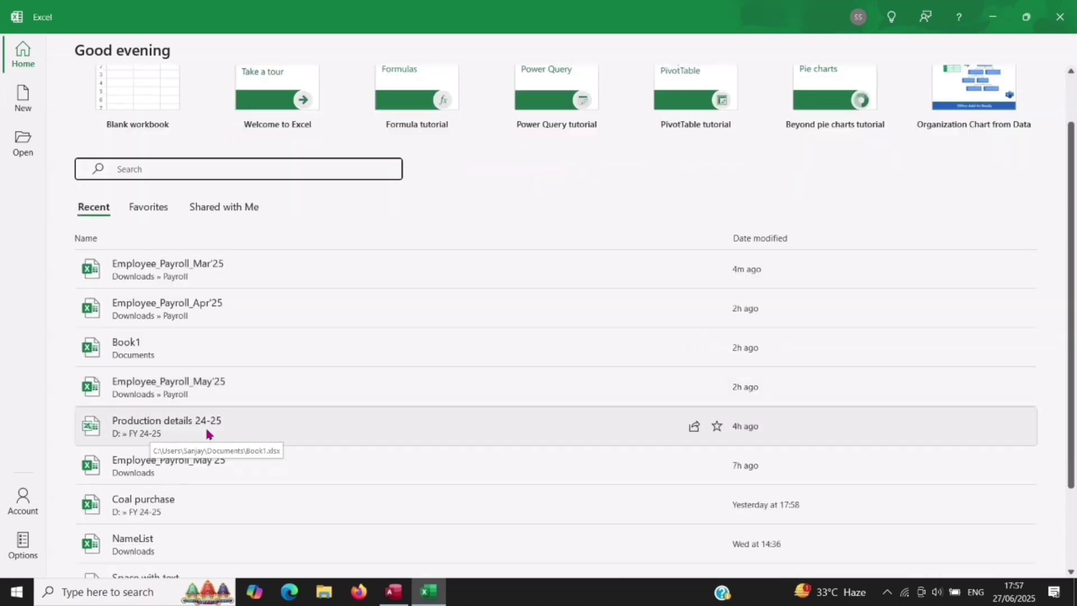
scroll(207, 432, down, 1)
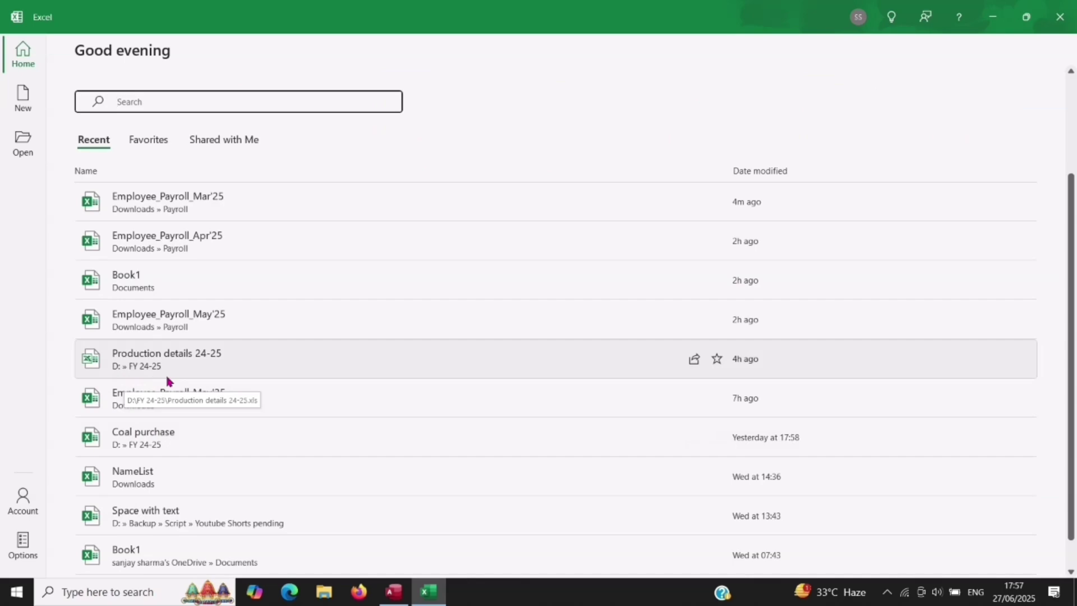
scroll(166, 378, up, 2)
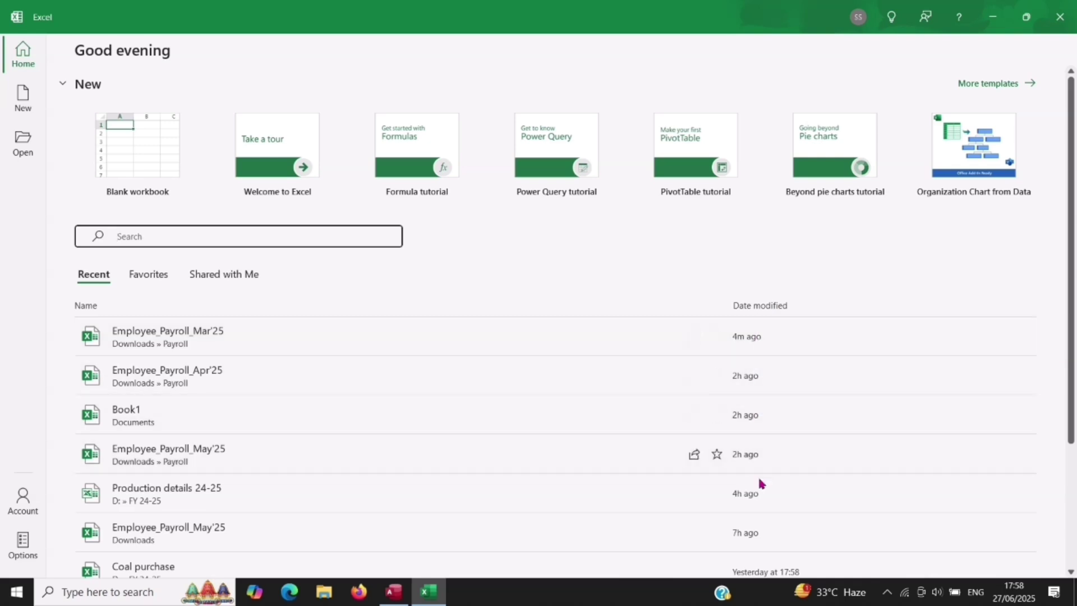
scroll(768, 459, down, 4)
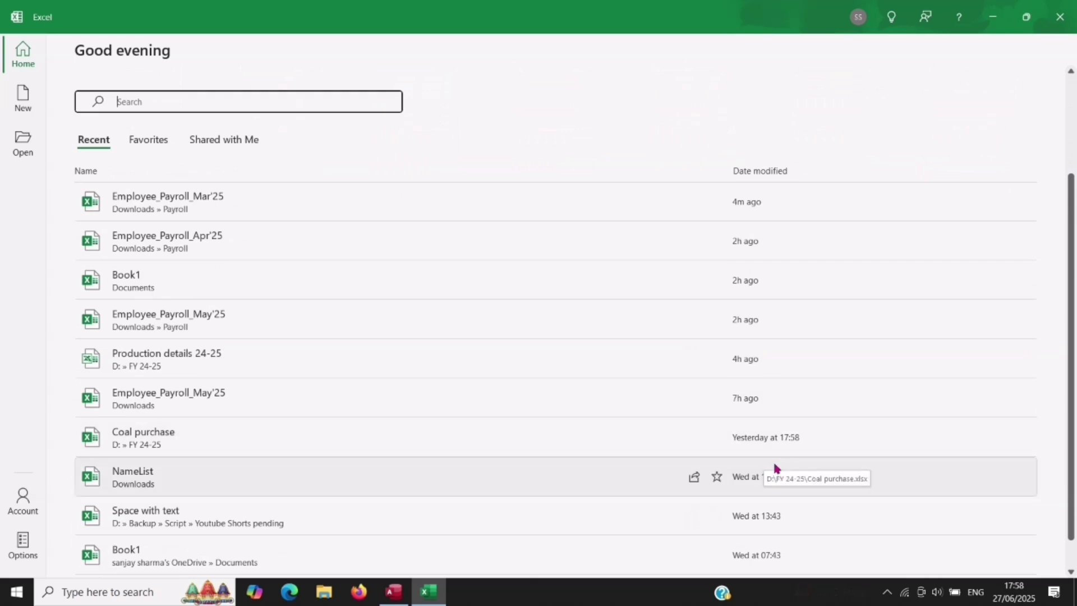
scroll(775, 467, up, 2)
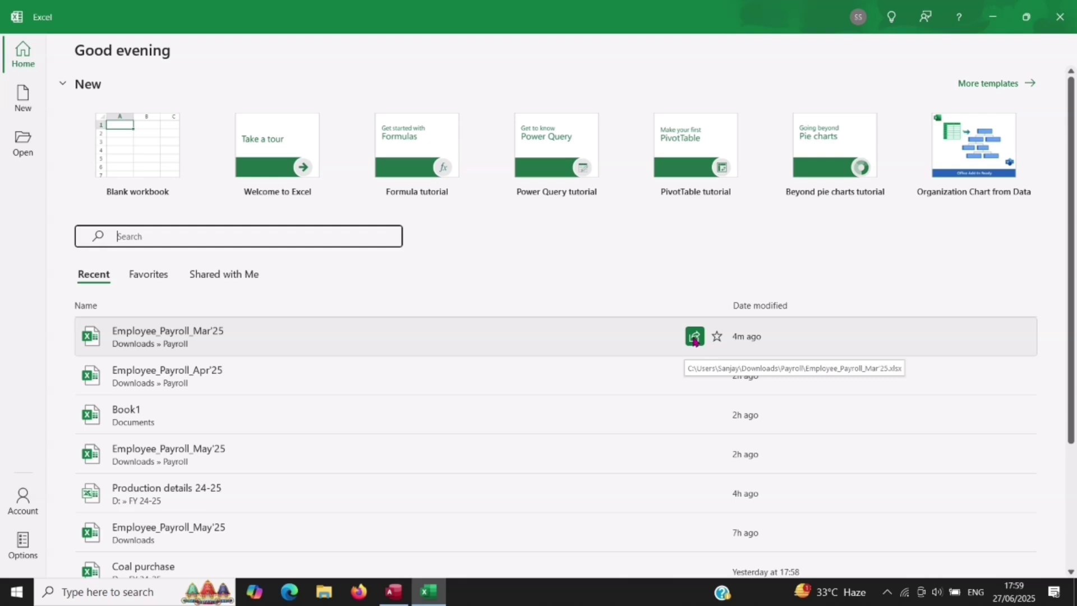
click(694, 336)
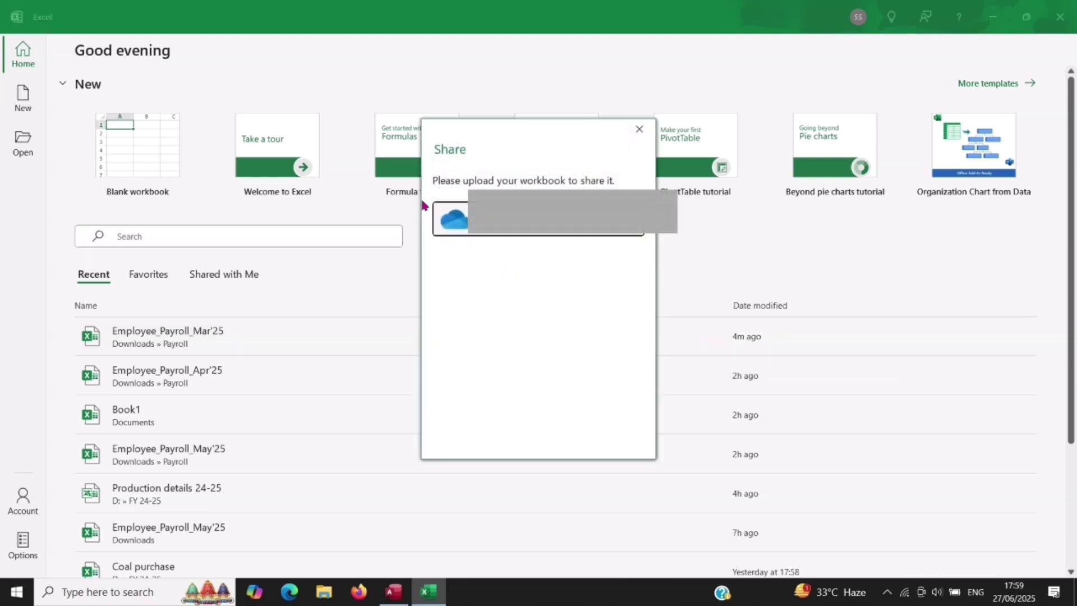
click(633, 134)
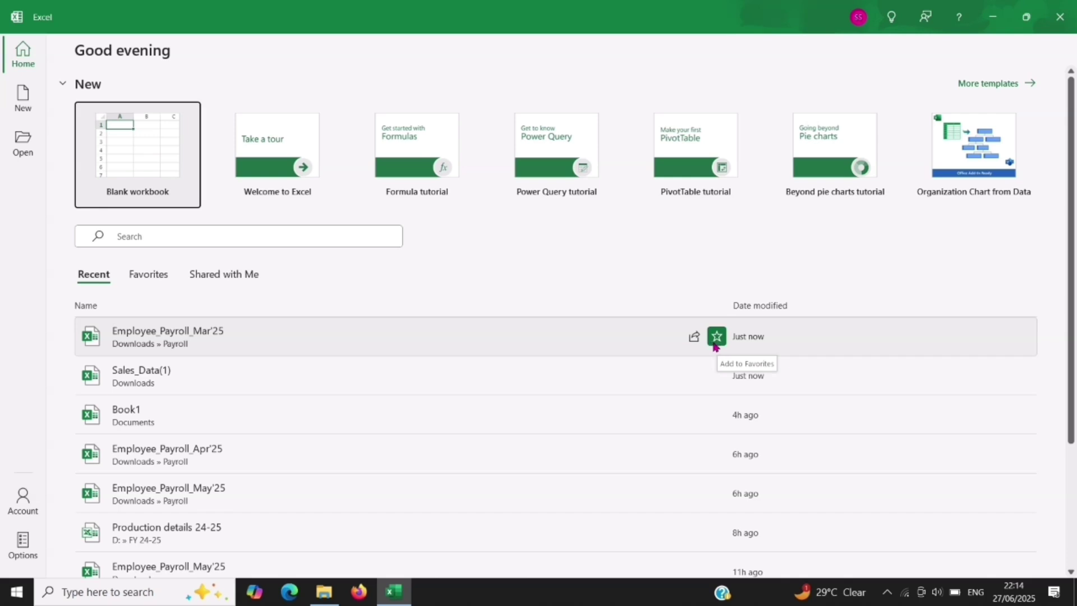
Step: Star Sales_Data(1) as a favourite in the Recent workbooks list
scroll(682, 452, down, 2)
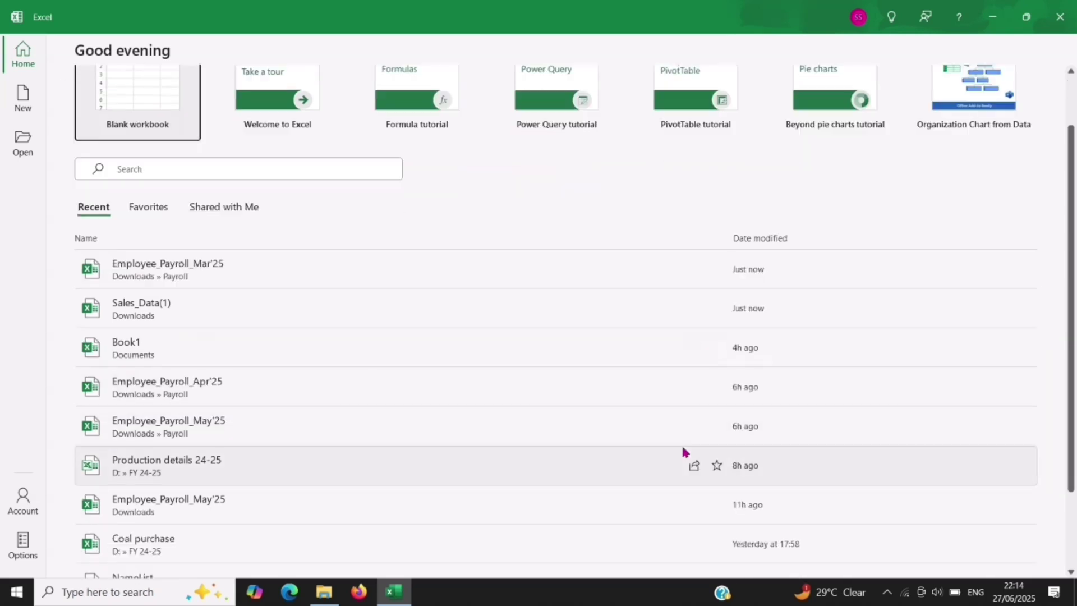
scroll(682, 452, up, 2)
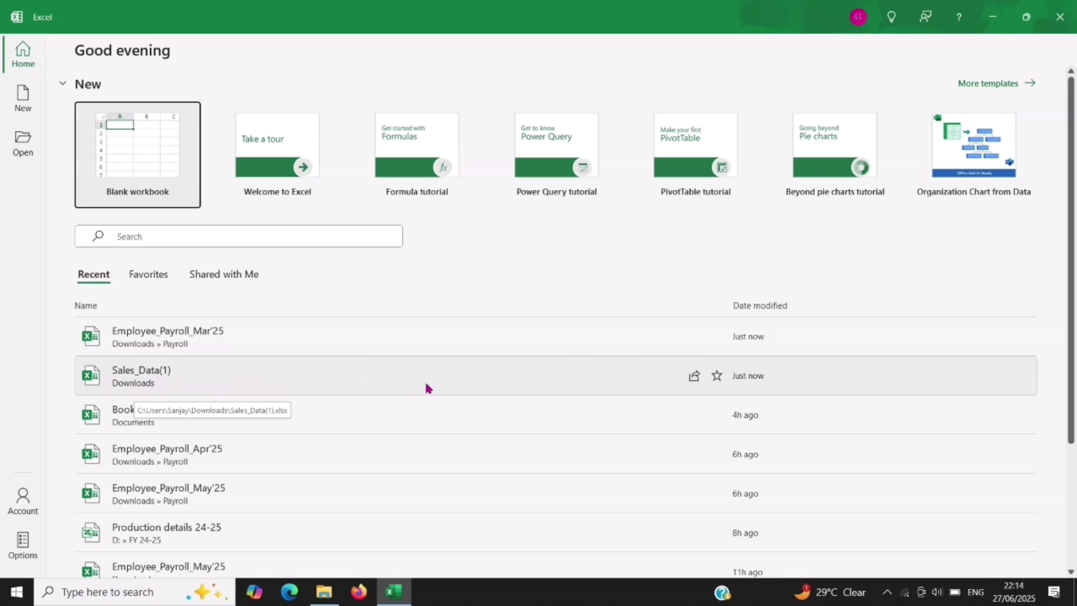
click(718, 379)
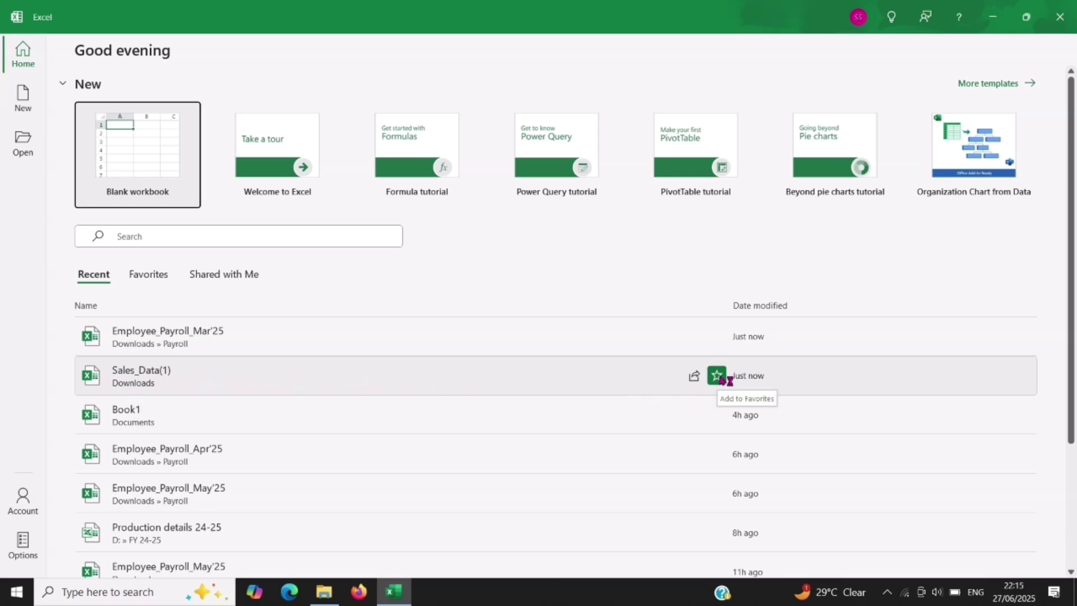
scroll(723, 379, down, 3)
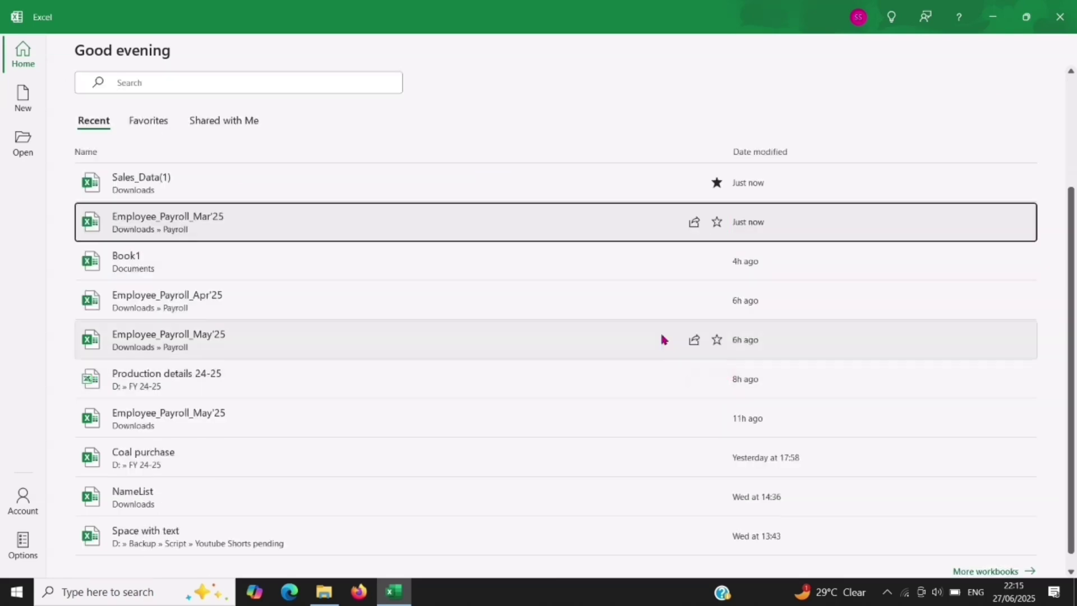
scroll(584, 308, up, 3)
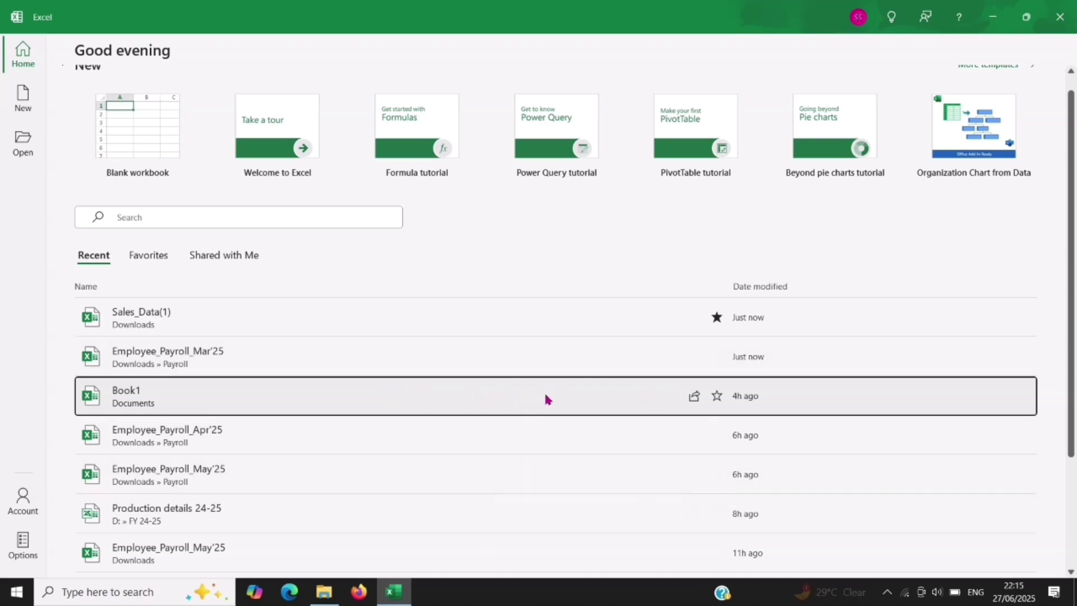
Step: Unstar Sales_Data(1) in the Favorites list, then view the empty Shared with Me list
click(149, 257)
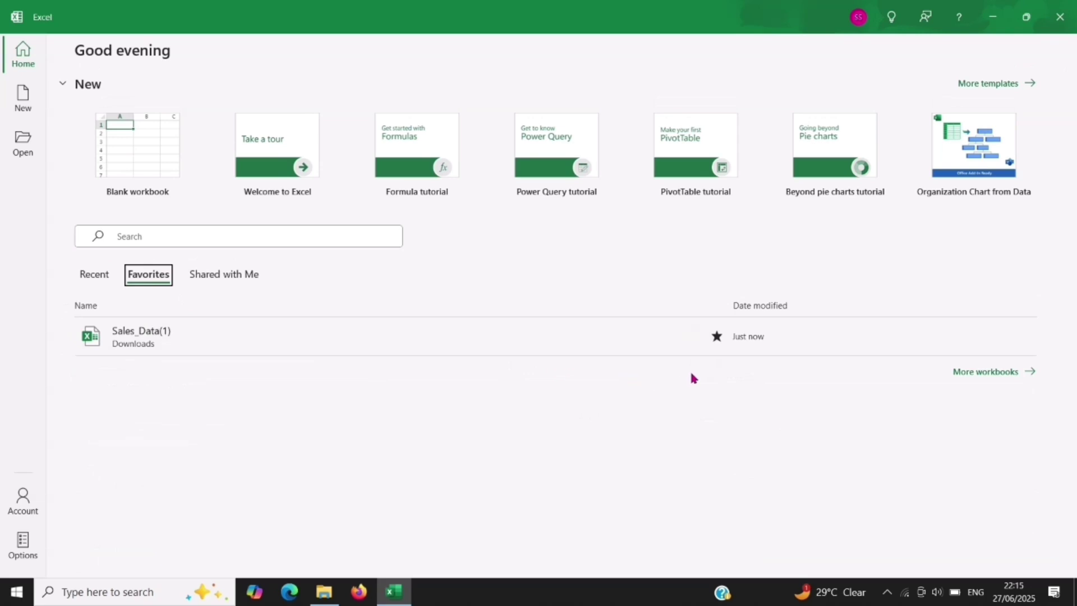
click(720, 343)
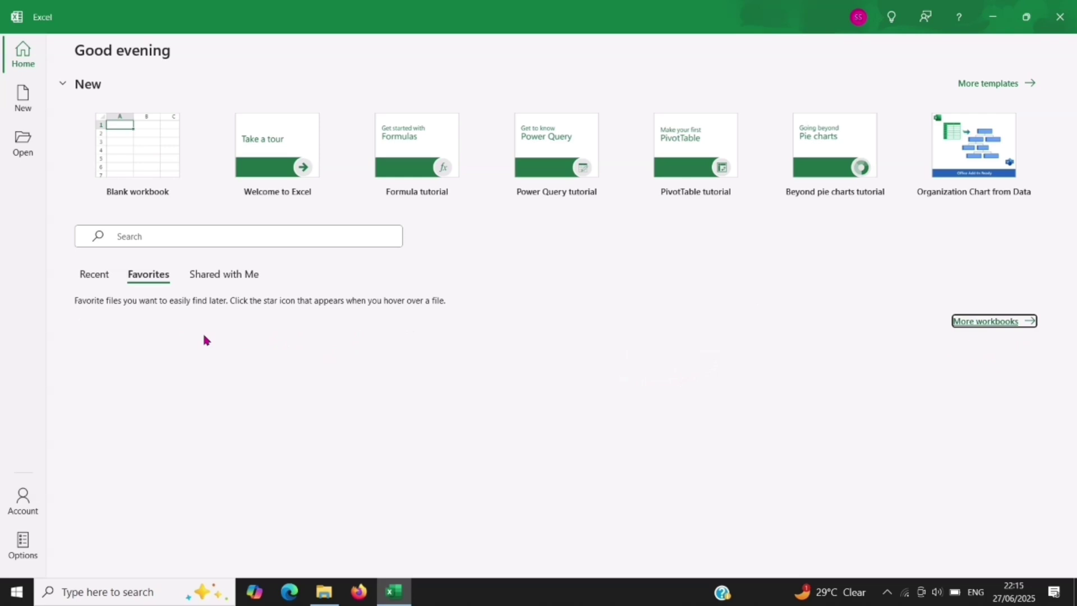
click(223, 278)
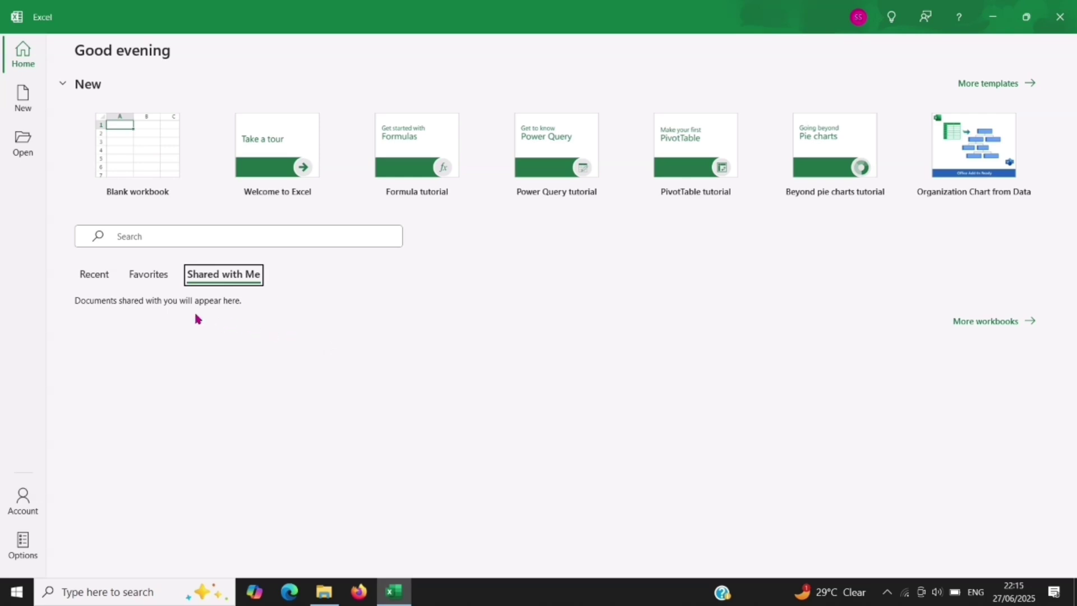
Step: Copy Book1's file path from its right-click menu in the Recent list
click(95, 276)
scroll(473, 358, down, 1)
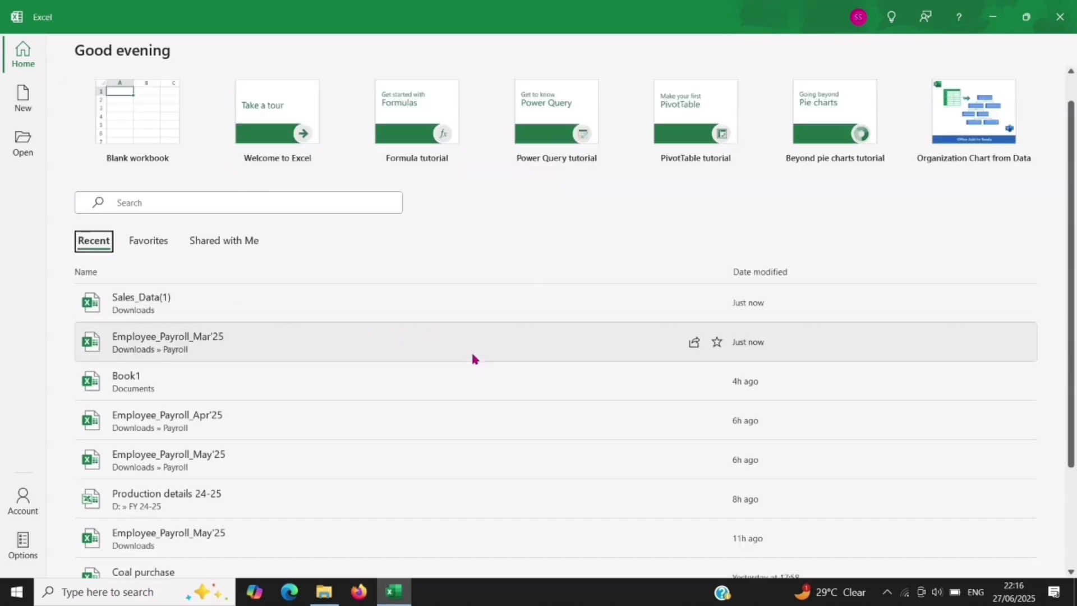
scroll(473, 358, up, 1)
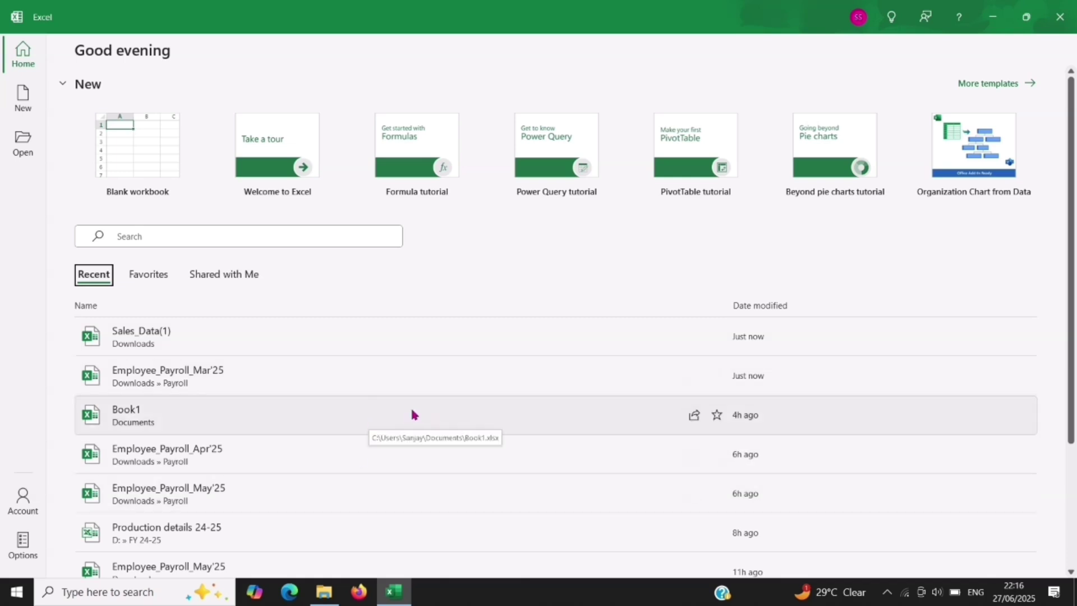
right_click(459, 420)
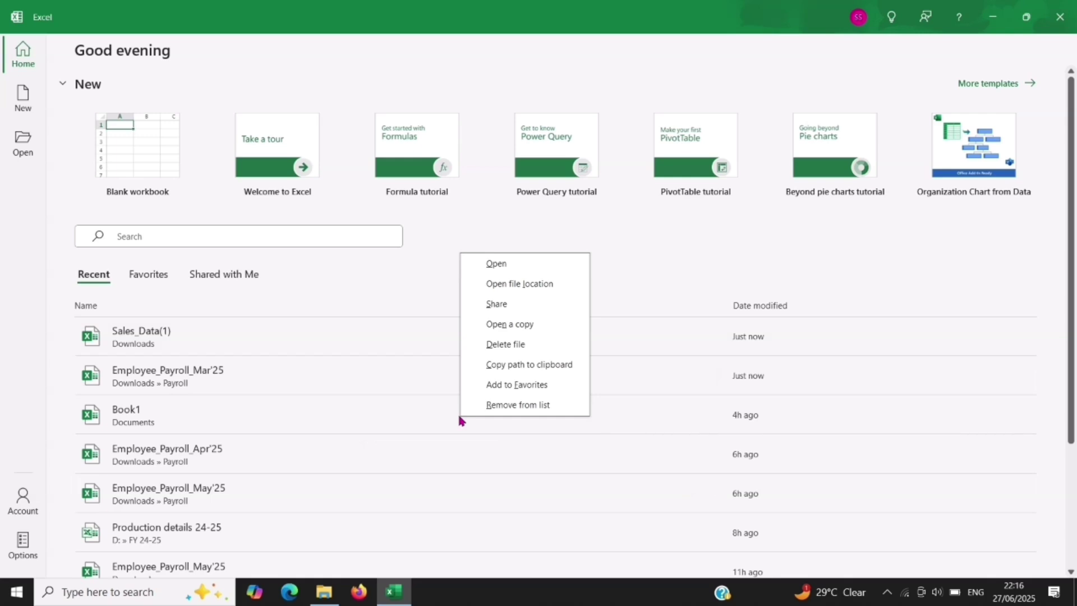
right_click(438, 422)
right_click(438, 422)
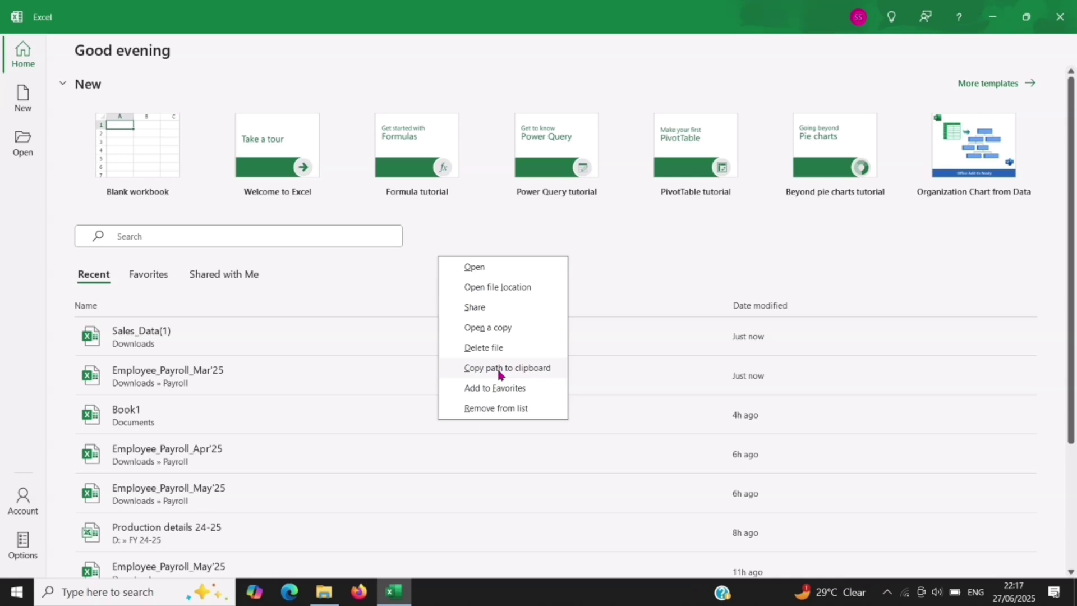
click(499, 370)
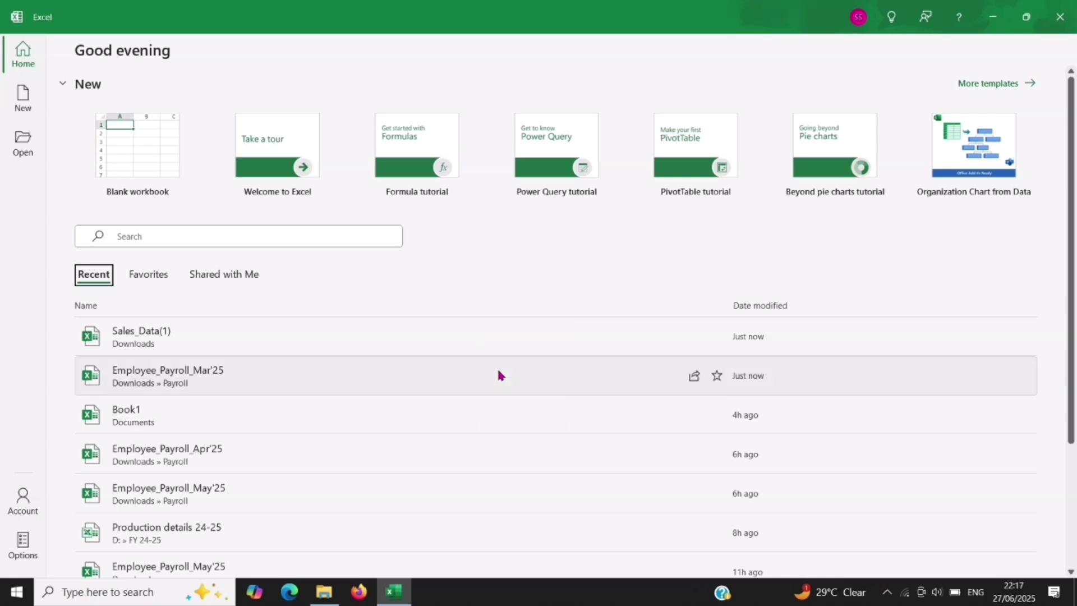
Step: Paste the path into the start page search, find no match, and clear it
click(173, 233)
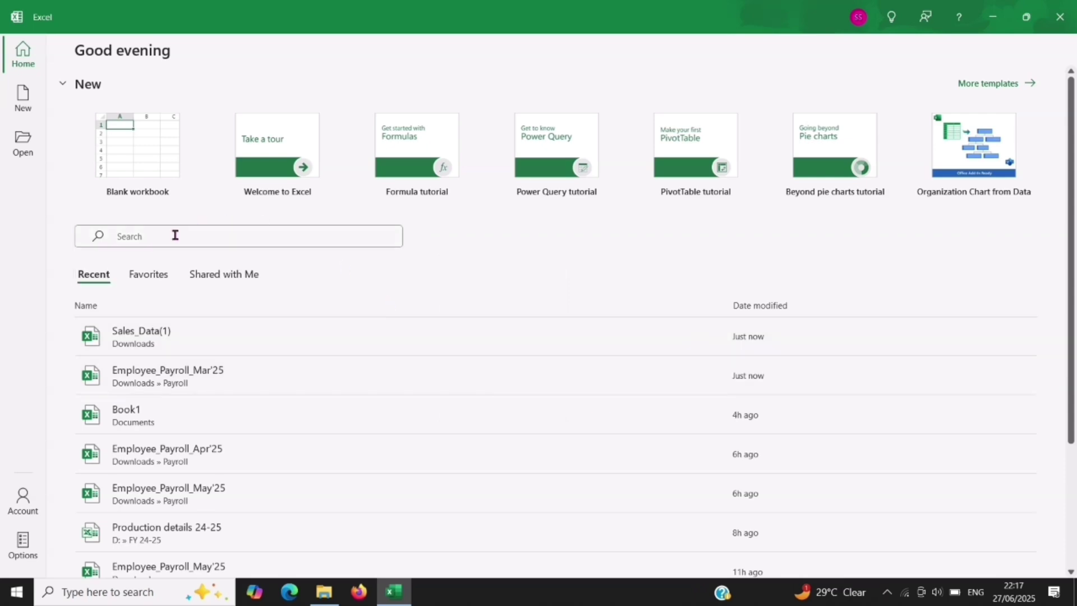
key(ctrl+v)
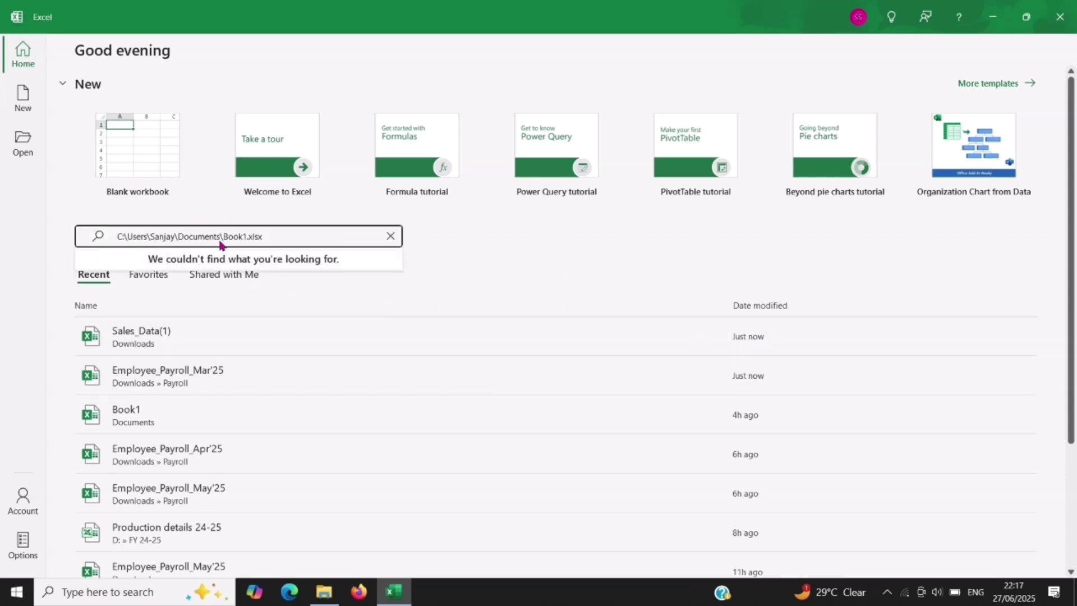
click(391, 236)
Step: Using right-click menus, add Sales_Data(1) to Favorites and remove Book1 from the Recent list
right_click(442, 344)
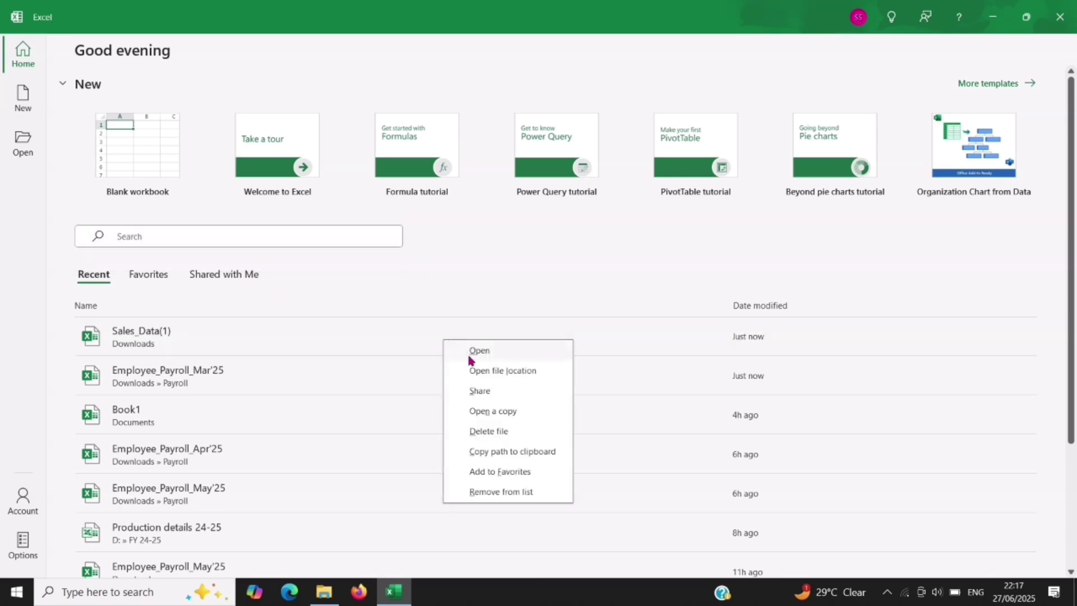
click(513, 476)
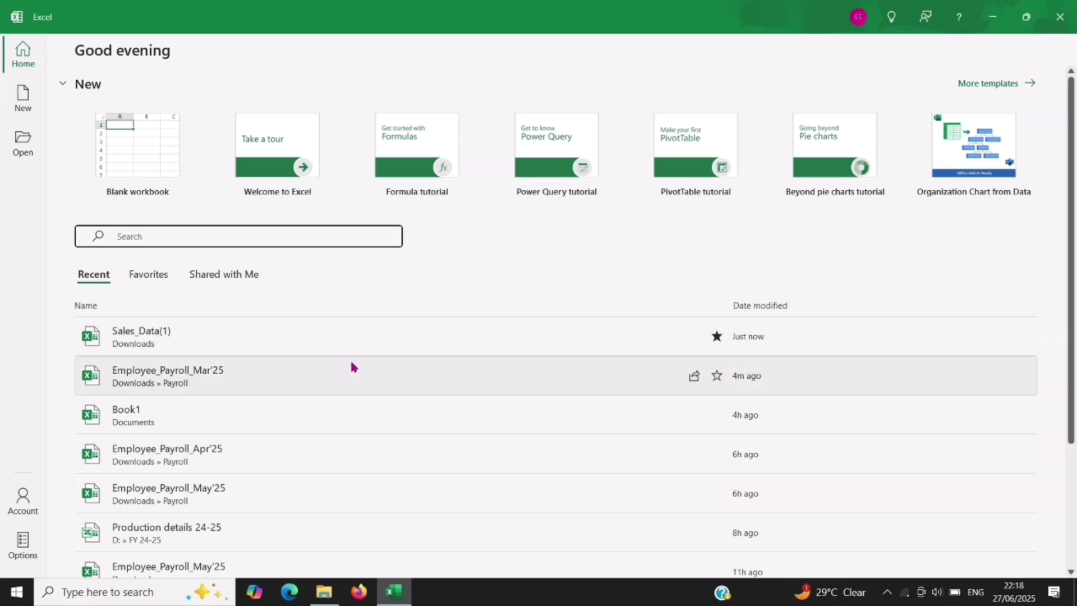
right_click(353, 409)
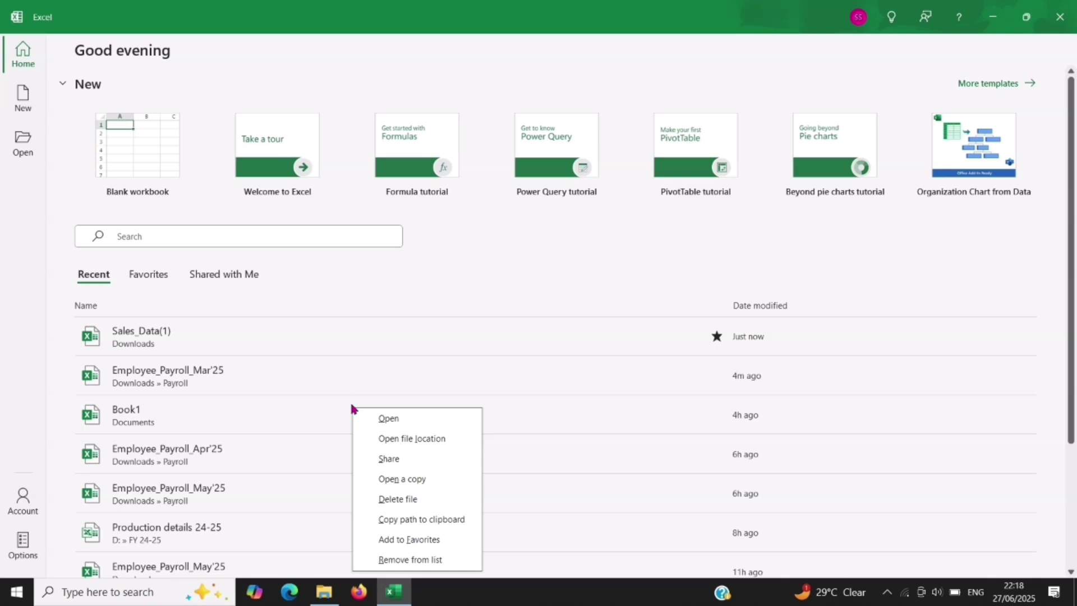
scroll(353, 393, down, 1)
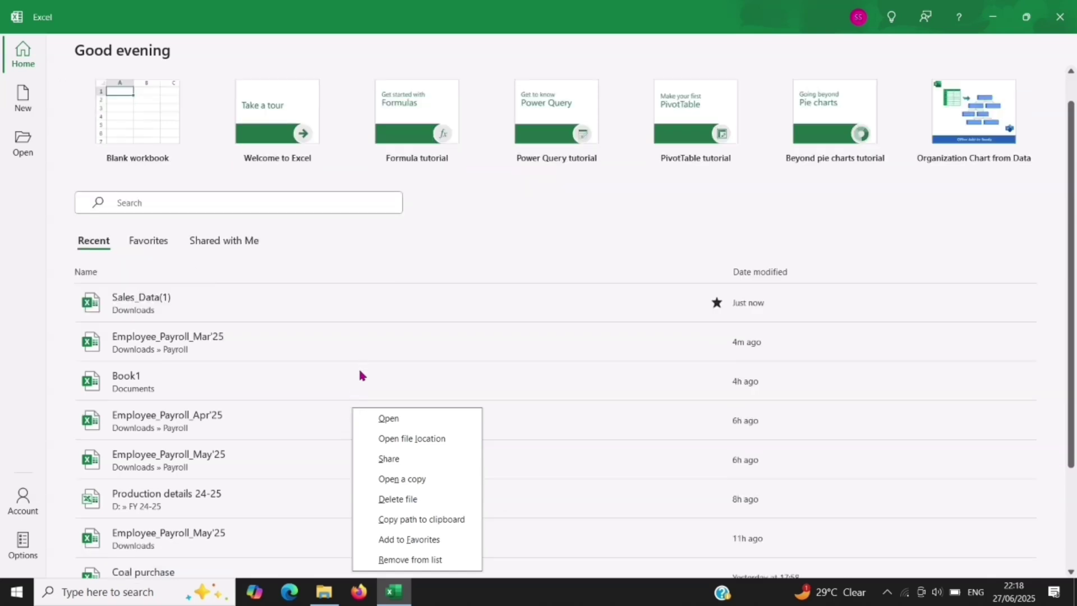
right_click(361, 371)
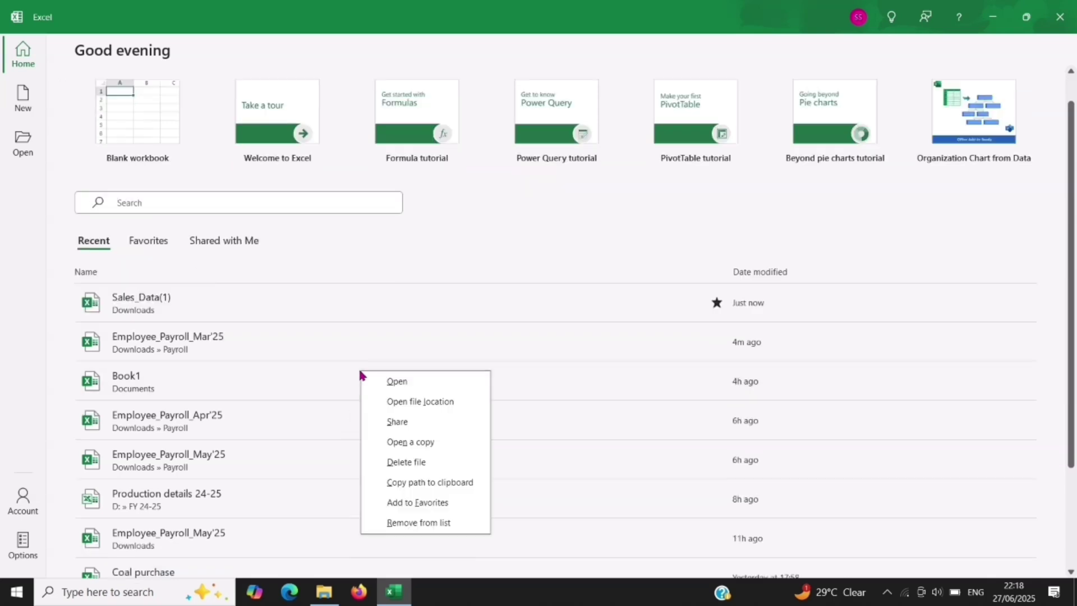
click(408, 522)
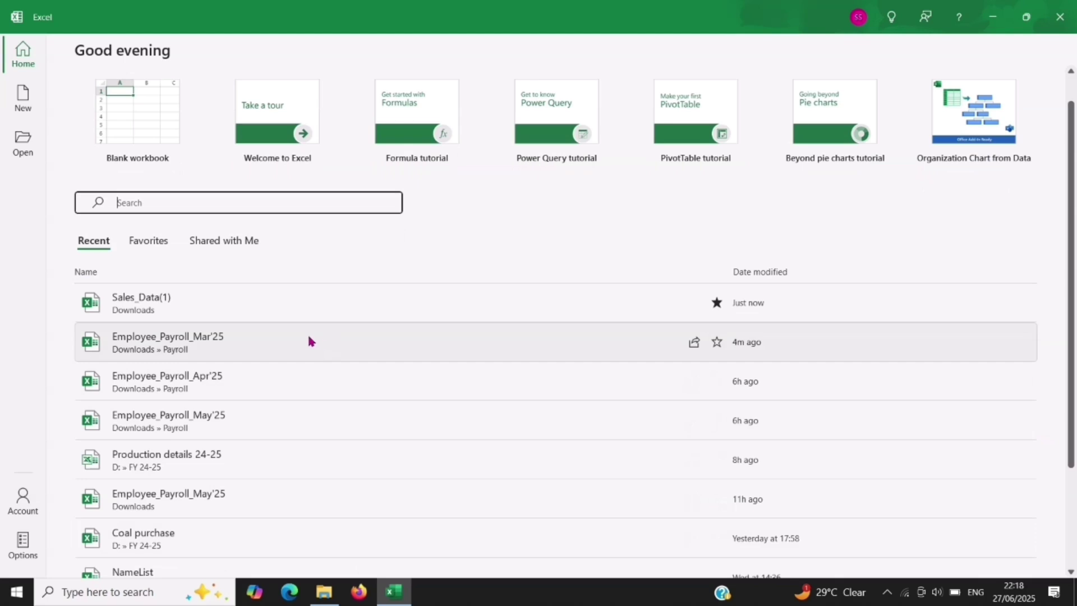
scroll(328, 331, down, 2)
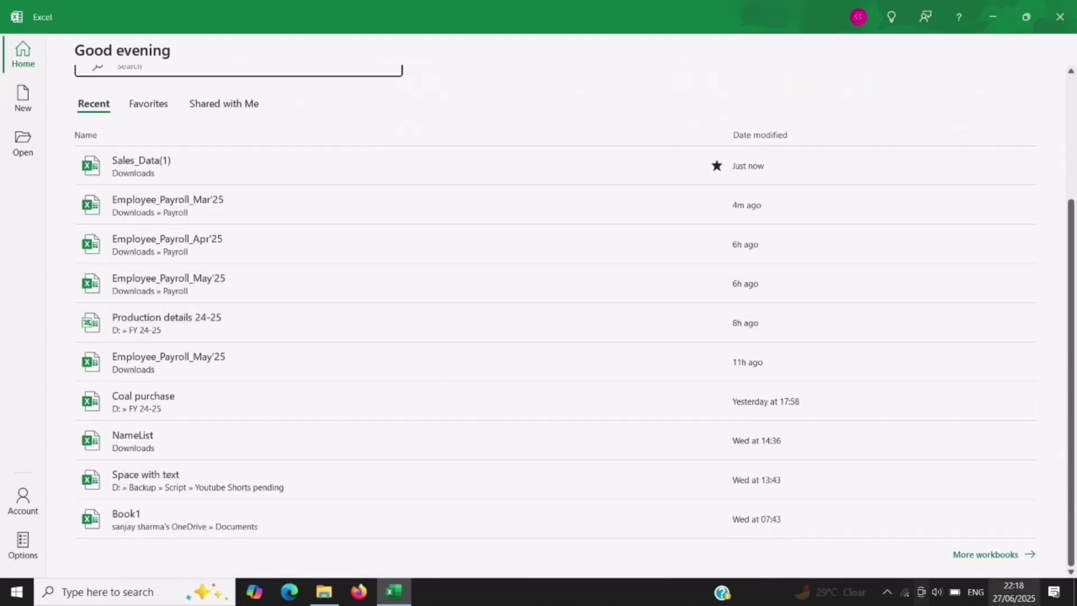
Step: Browse the More workbooks and Open pages, then view the Account page's Office Theme options
click(986, 558)
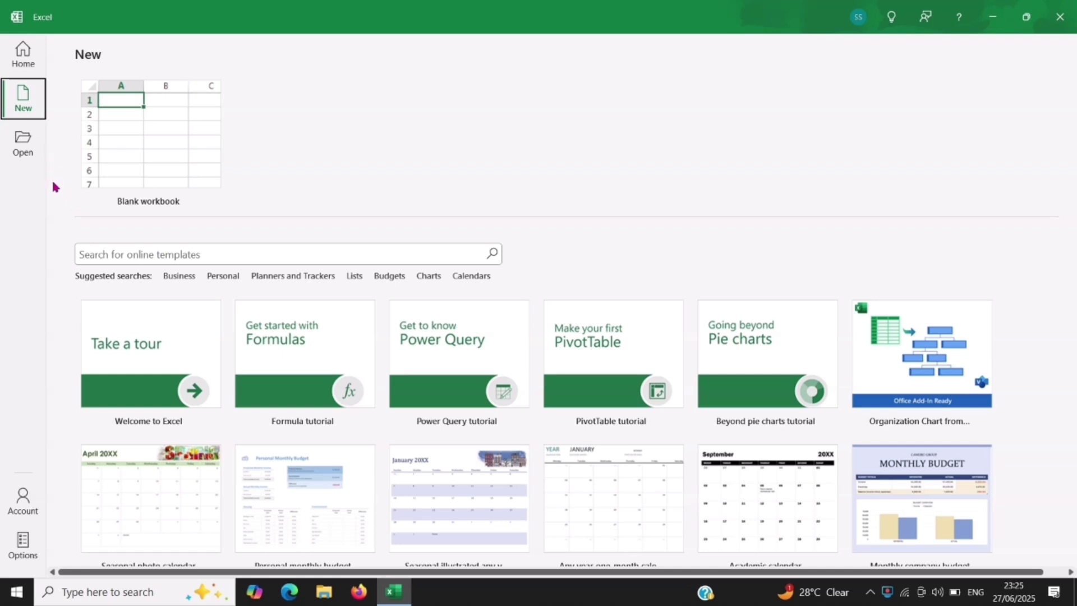
click(25, 150)
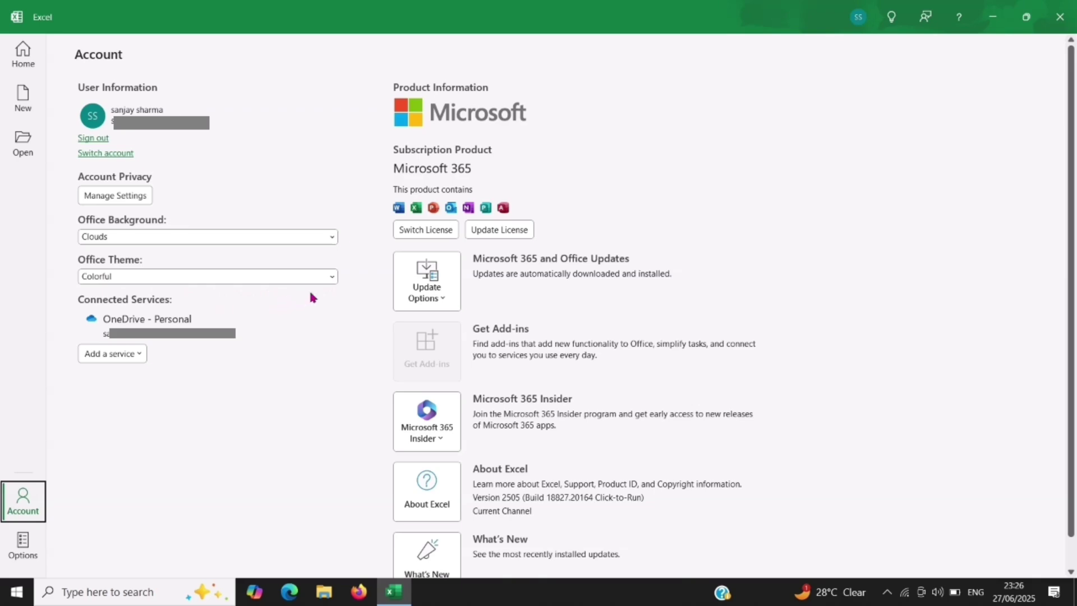
click(335, 280)
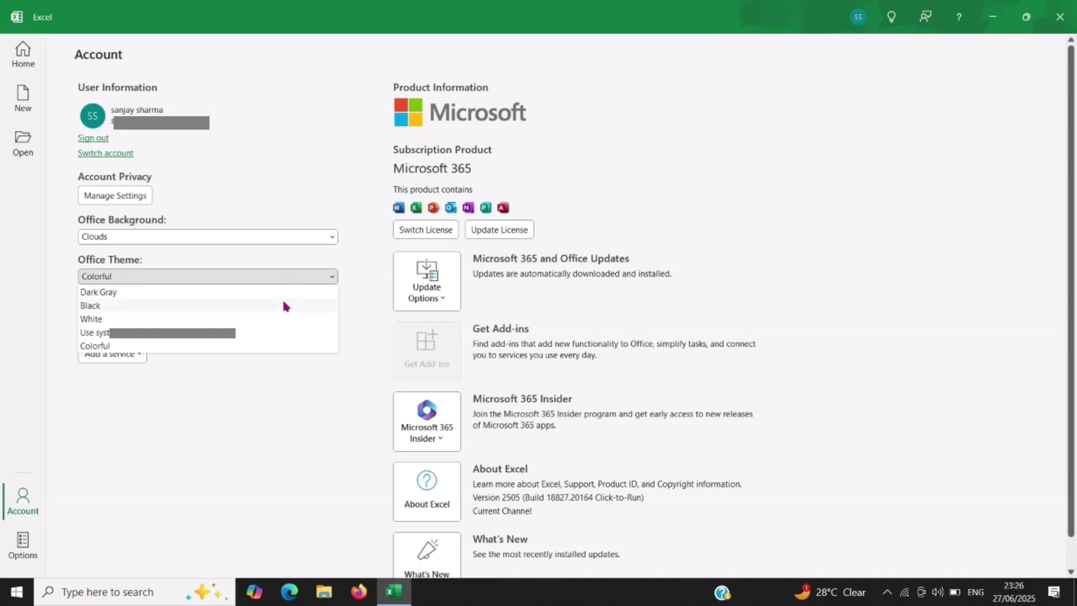
click(283, 305)
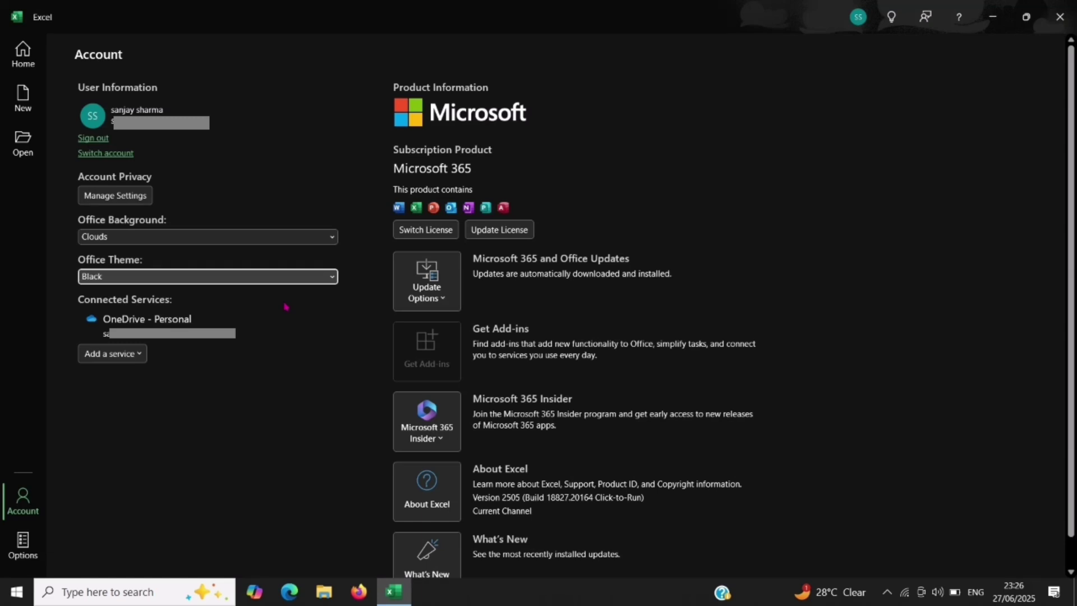
click(312, 278)
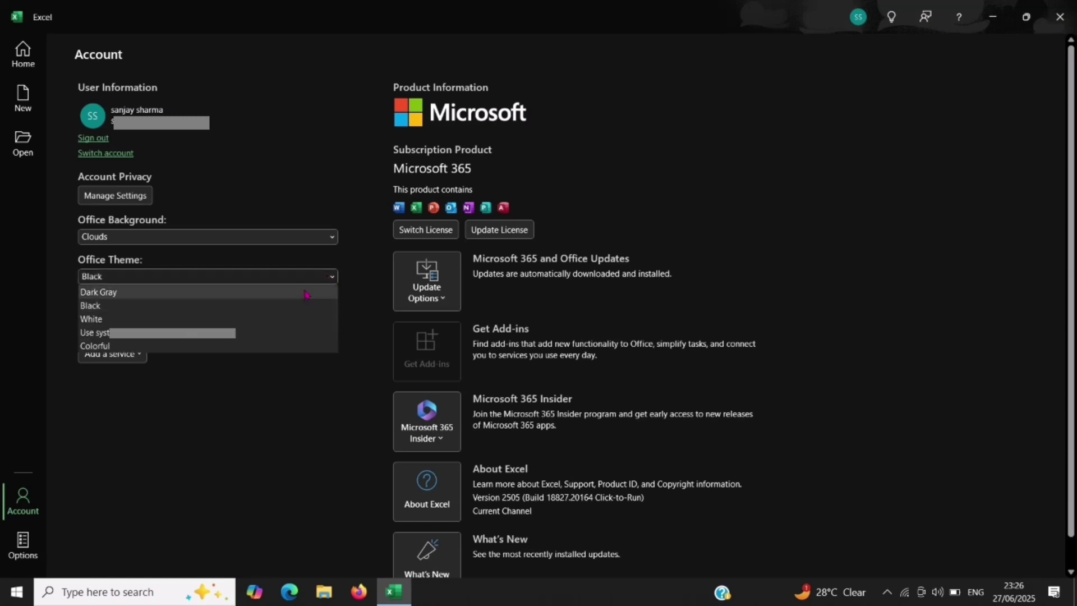
click(302, 292)
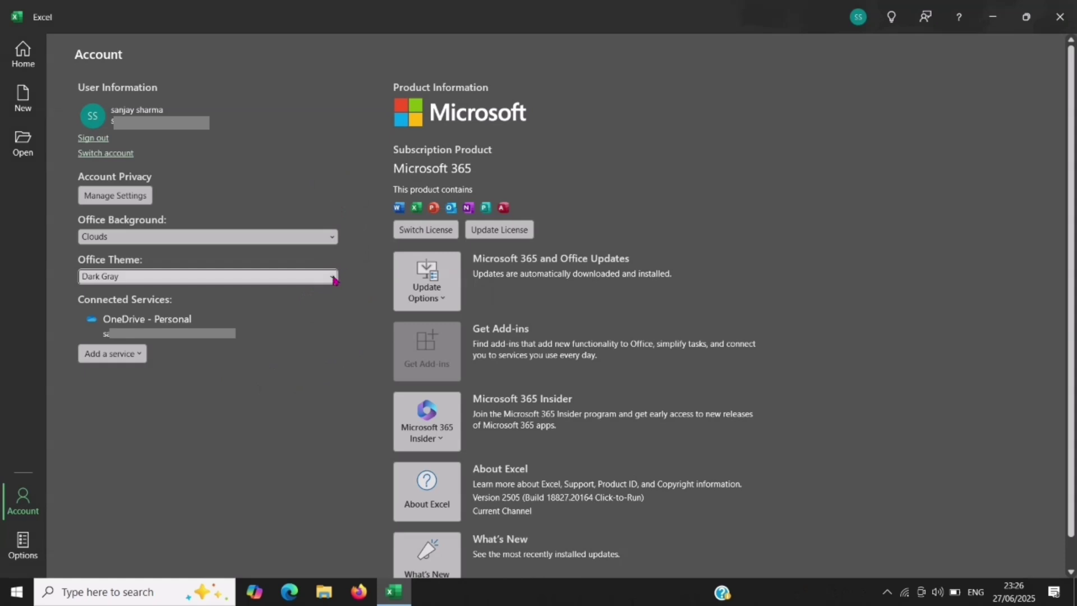
click(333, 279)
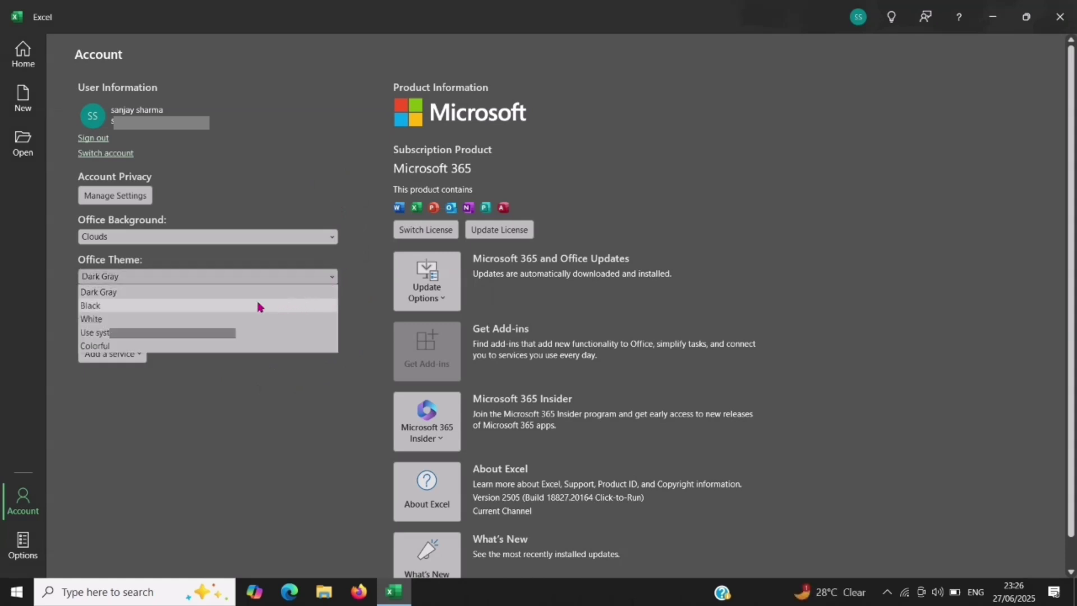
click(240, 306)
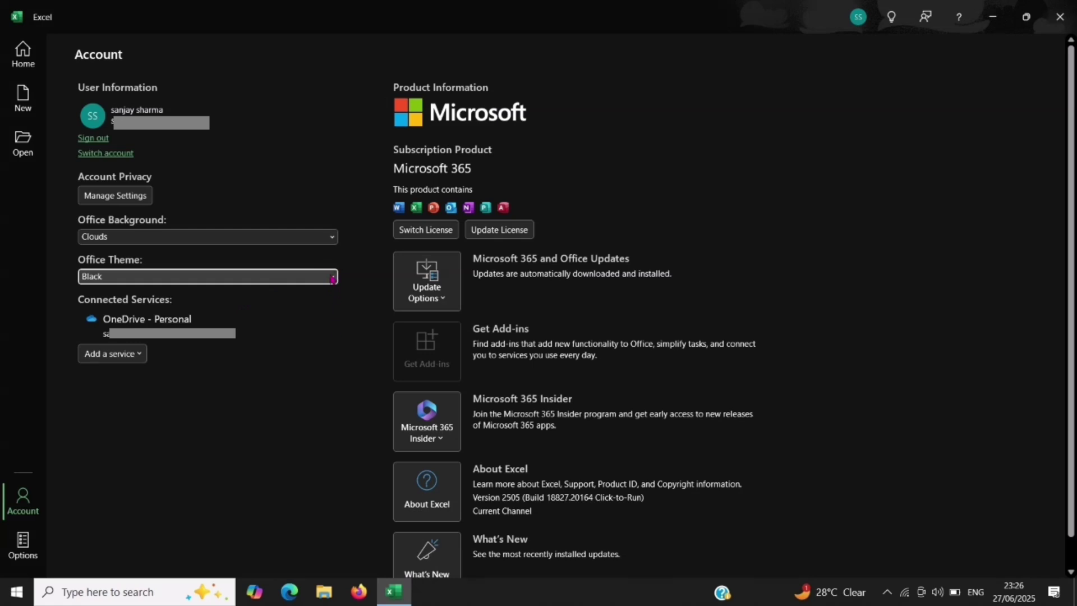
click(333, 278)
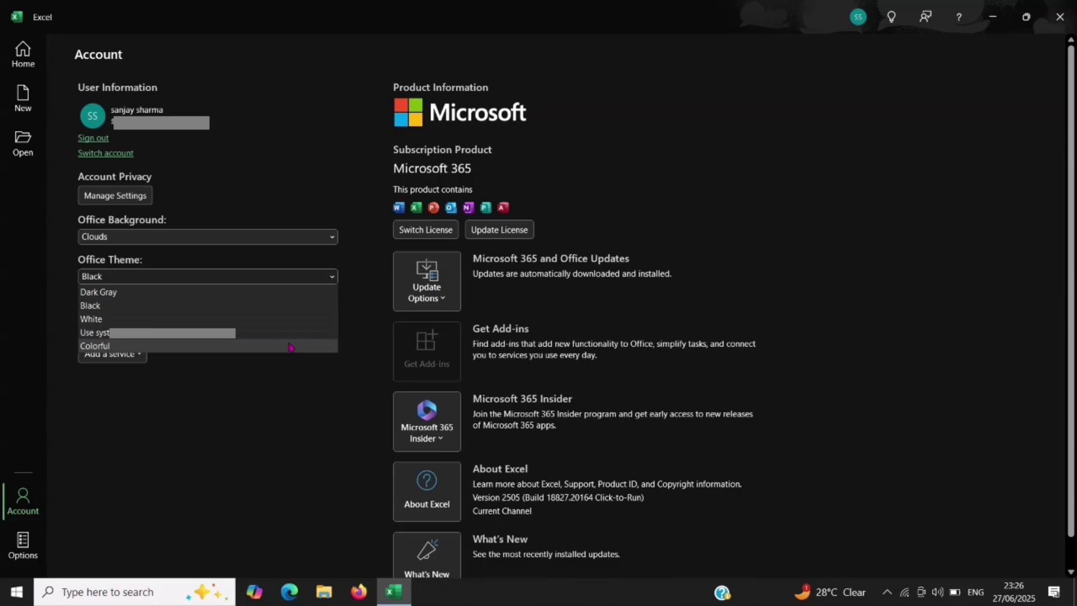
click(290, 346)
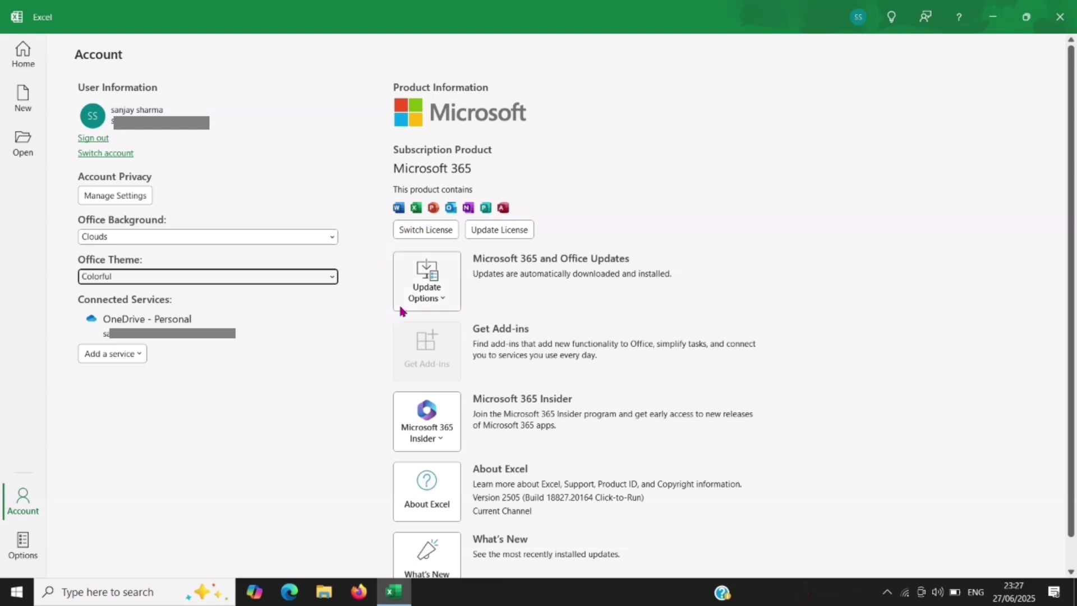
click(442, 301)
click(441, 301)
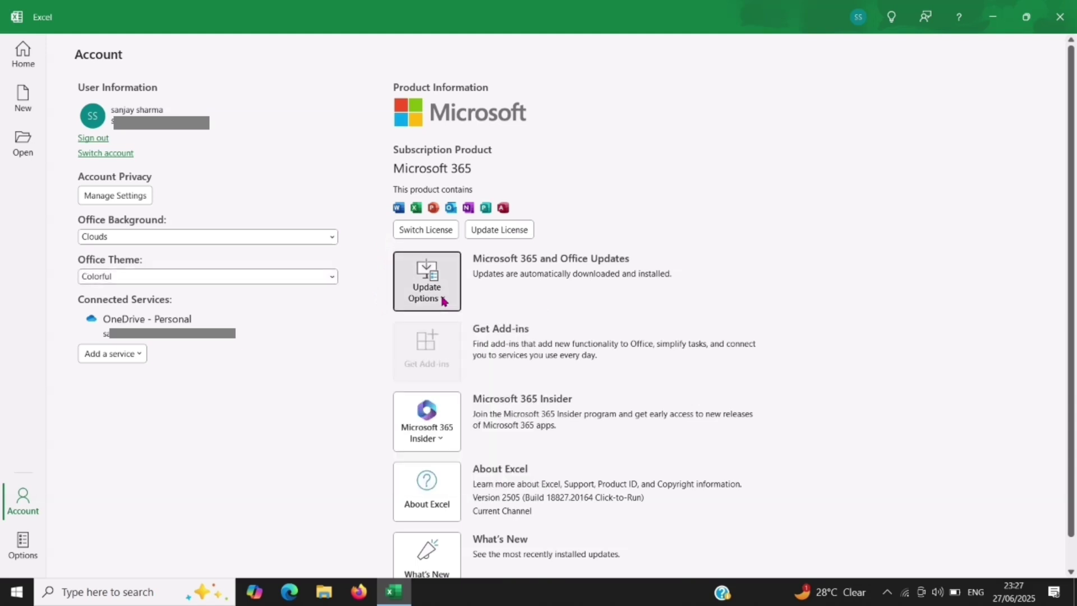
click(442, 301)
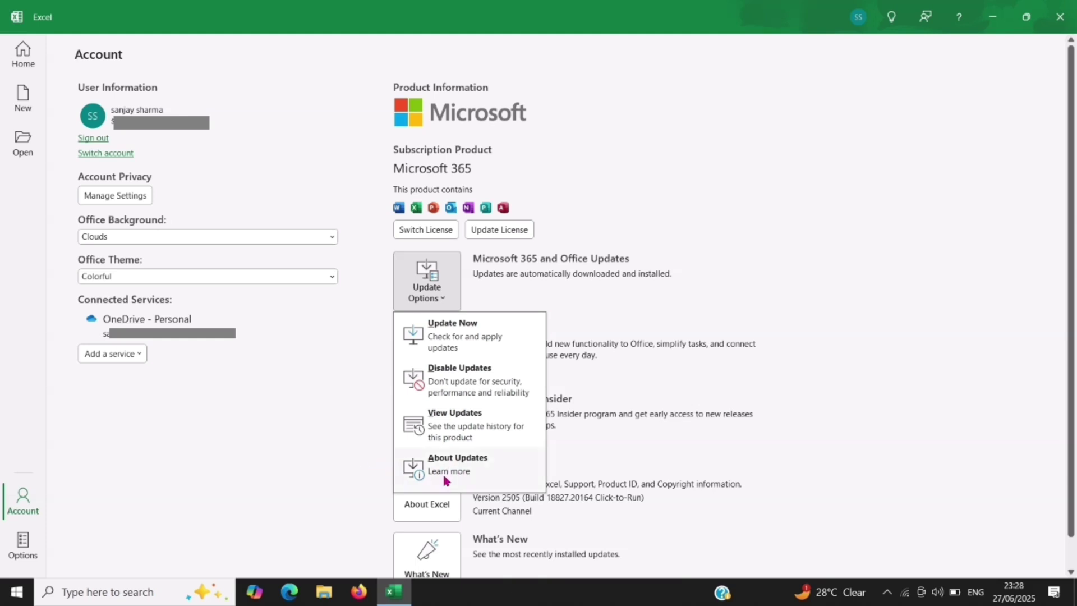
key(Escape)
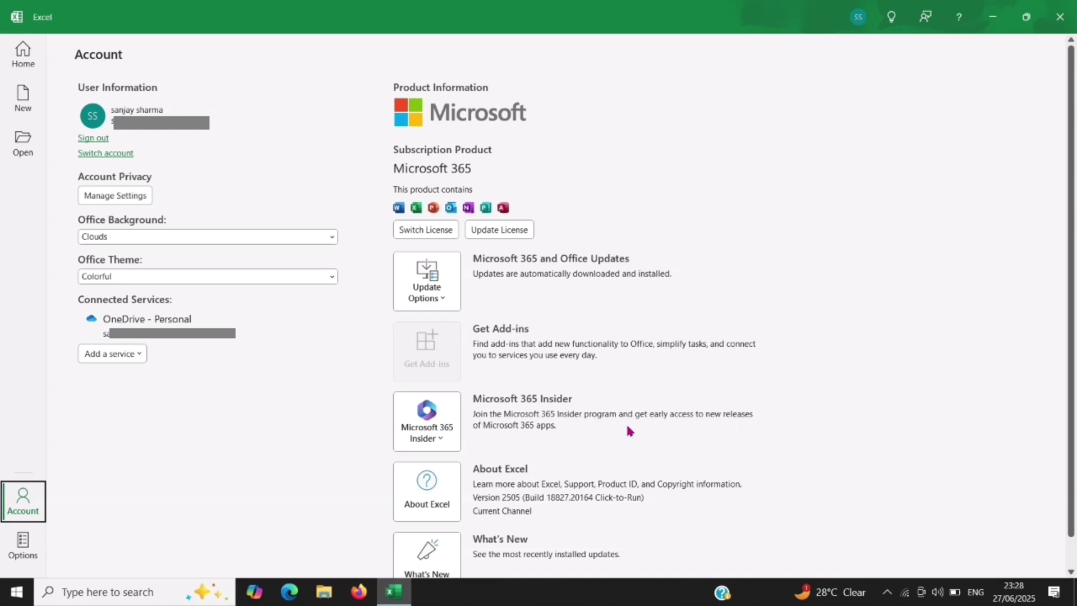
click(29, 543)
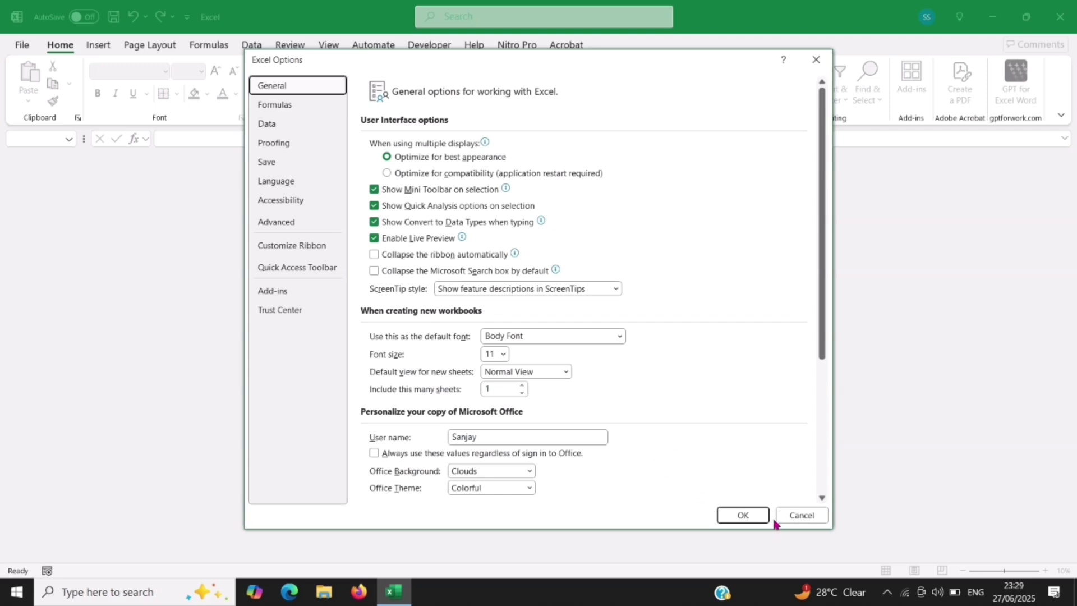
Step: Cancel Excel Options without changes, returning to the New templates page
click(796, 516)
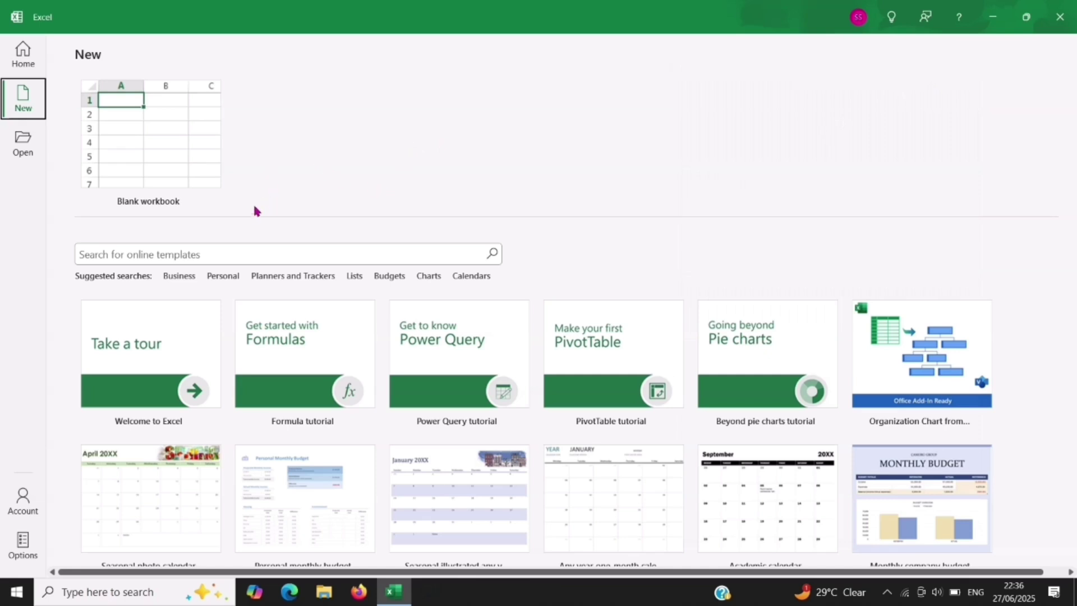
Step: Choose Blank workbook on the New page to open an empty Book1 with Sheet1
click(151, 158)
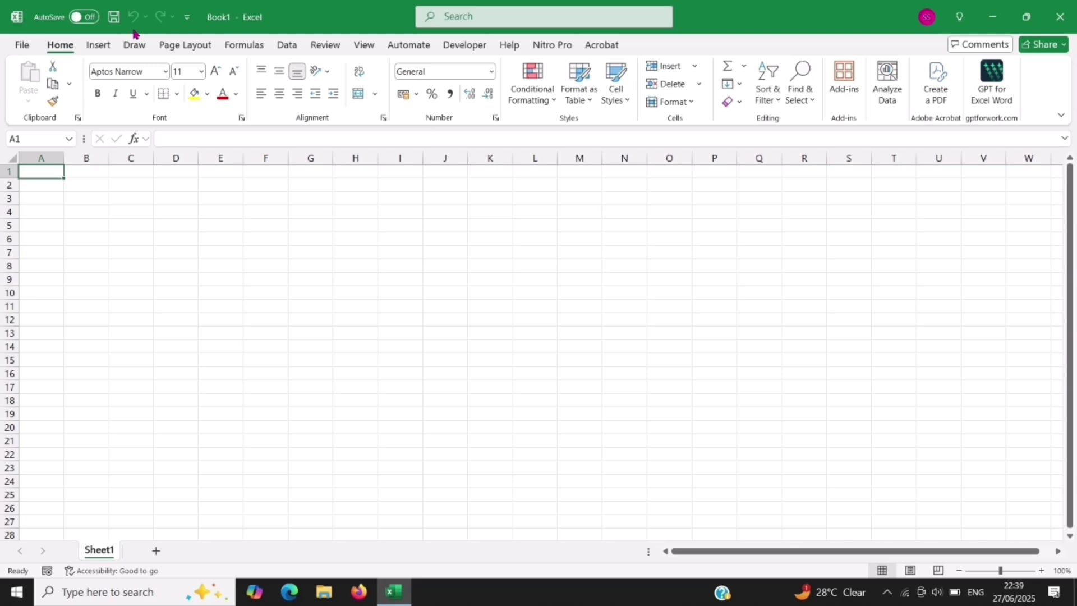
Step: Enter a person's full name in cell C4
click(119, 218)
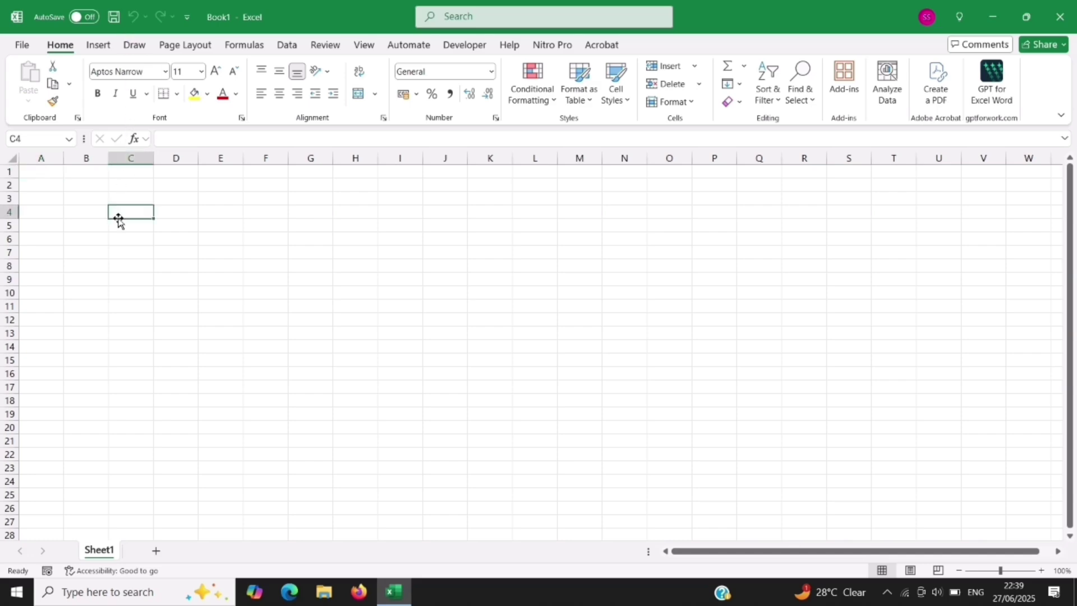
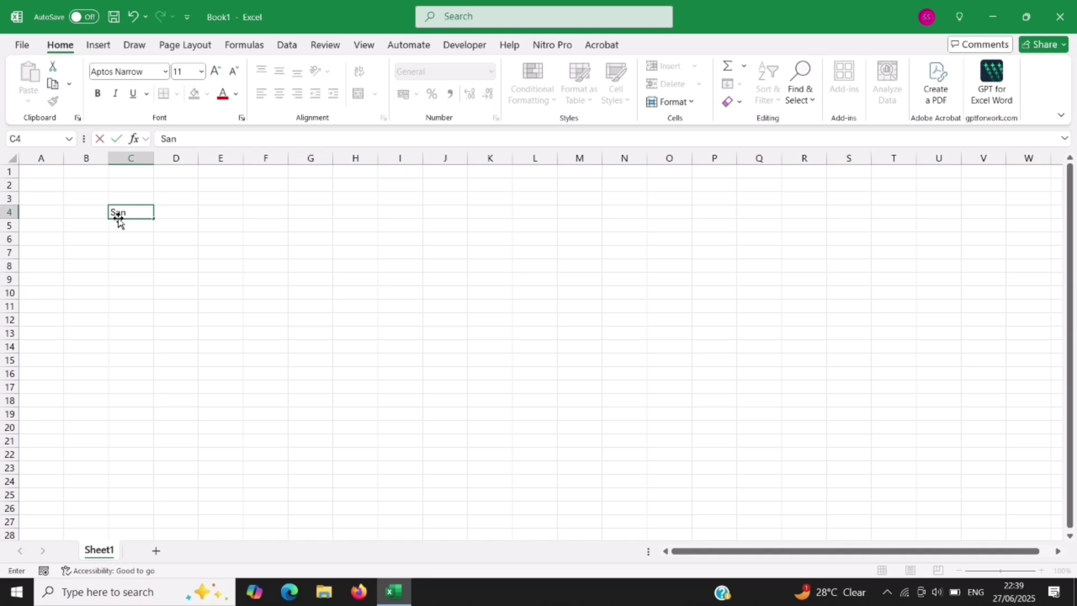
key(Return)
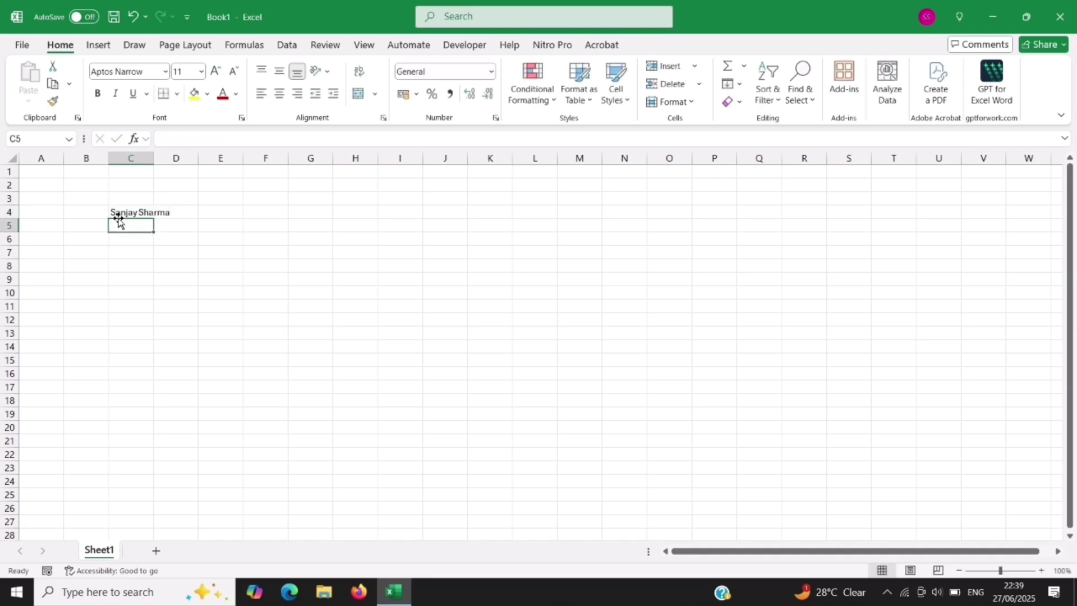
Step: Undo the name entry in C4, then redo it so the name returns
click(133, 214)
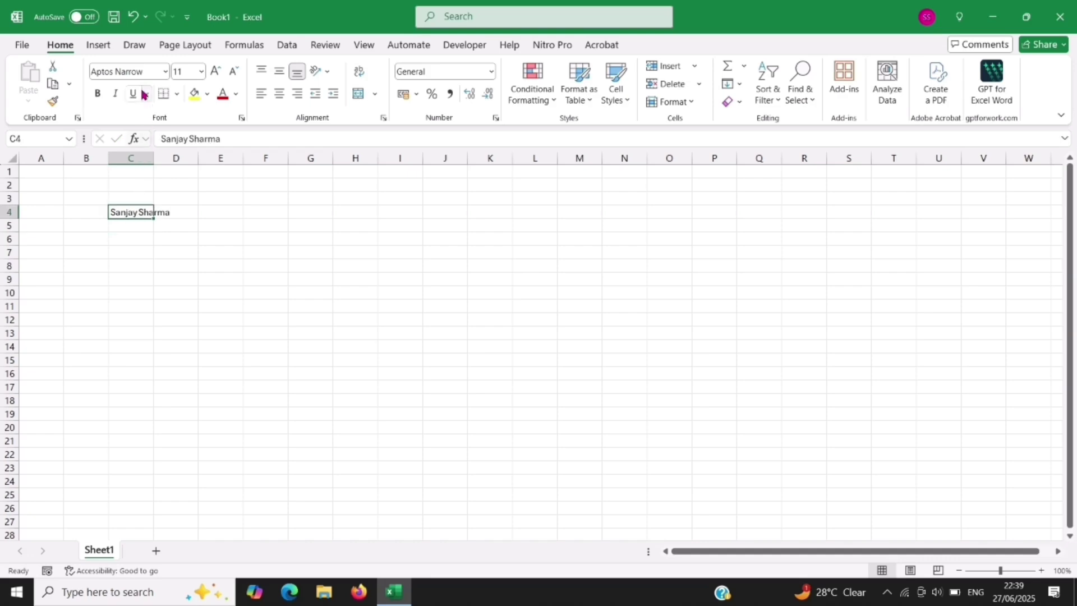
click(132, 19)
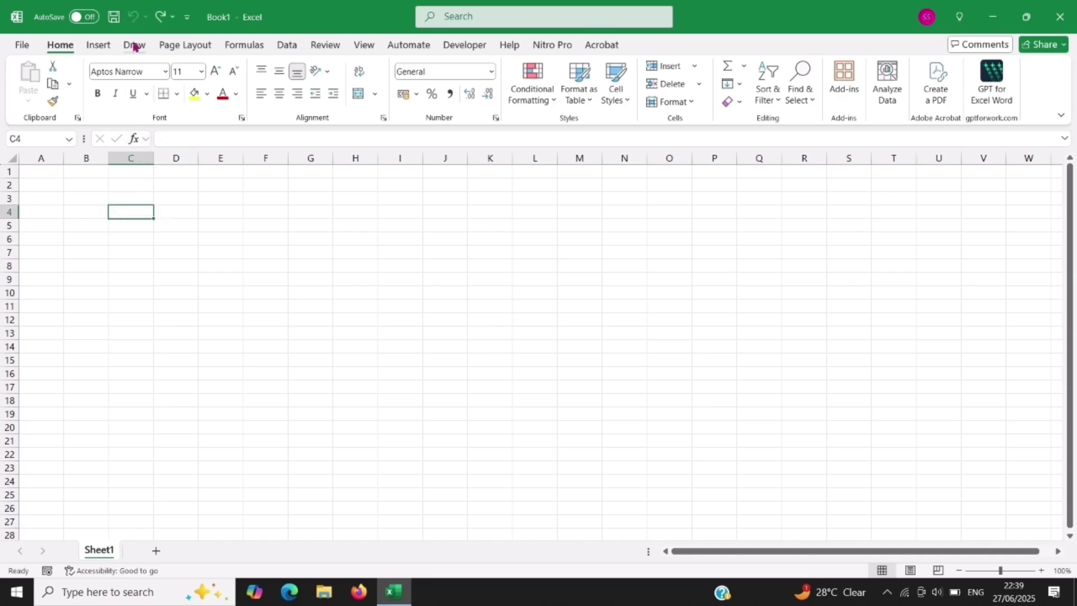
click(149, 238)
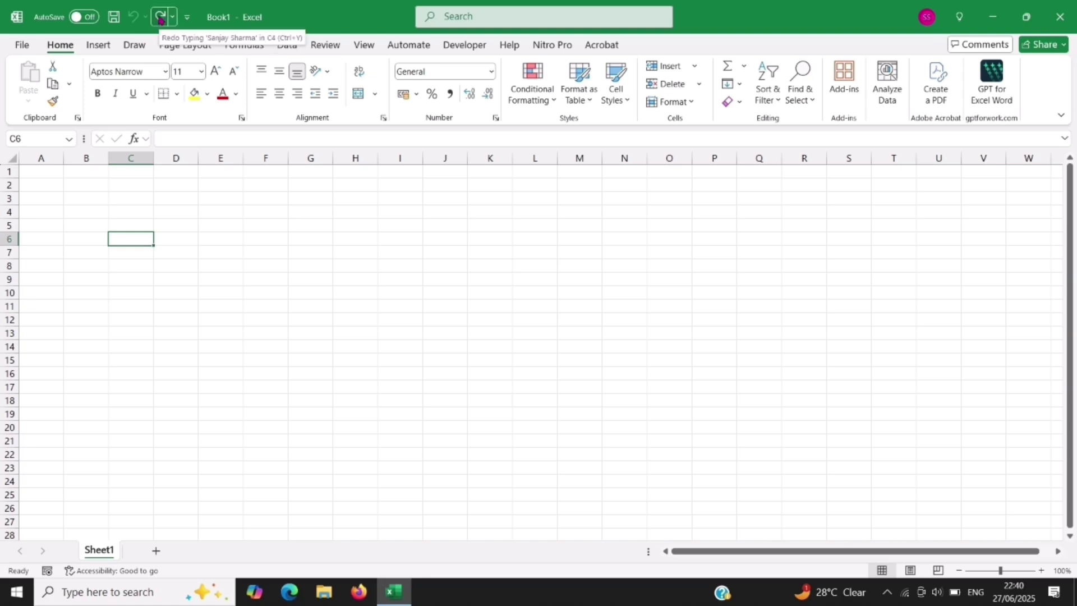
click(159, 17)
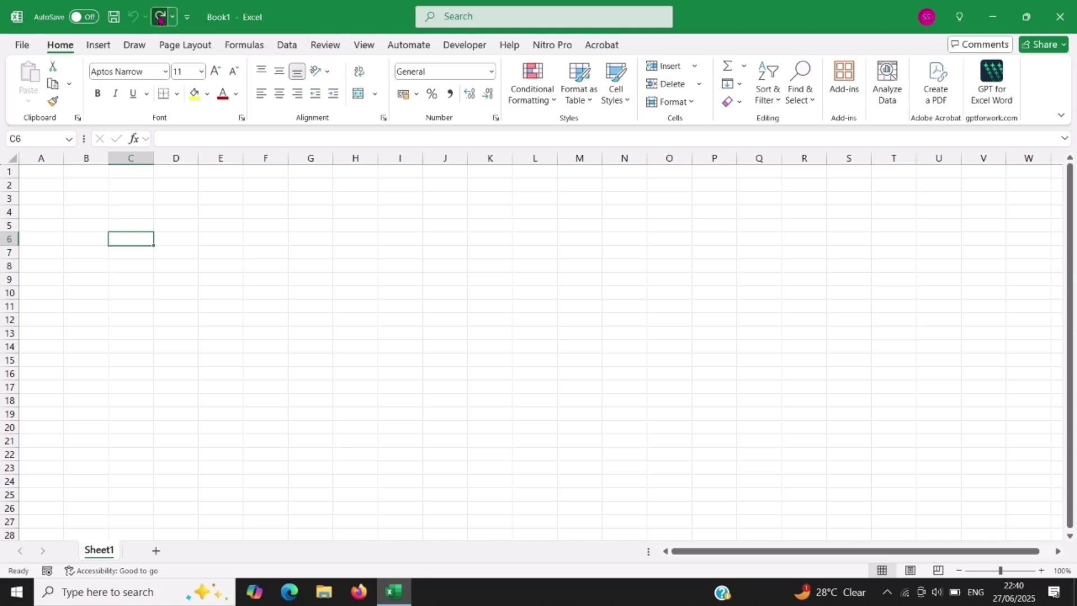
click(151, 233)
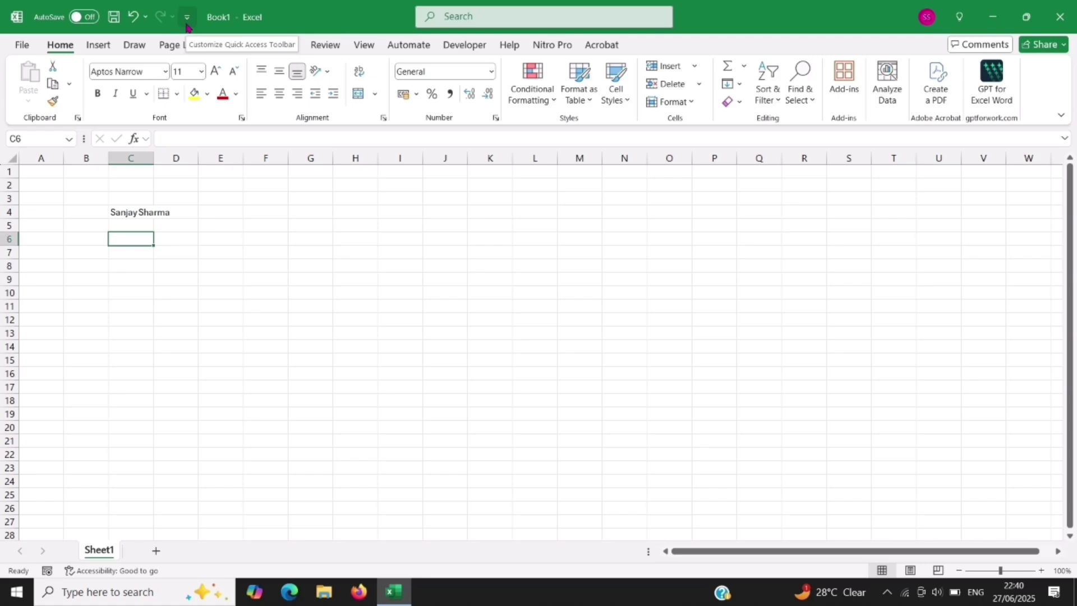
Step: Add New to the Quick Access Toolbar, remove it again, then open More Commands
click(187, 18)
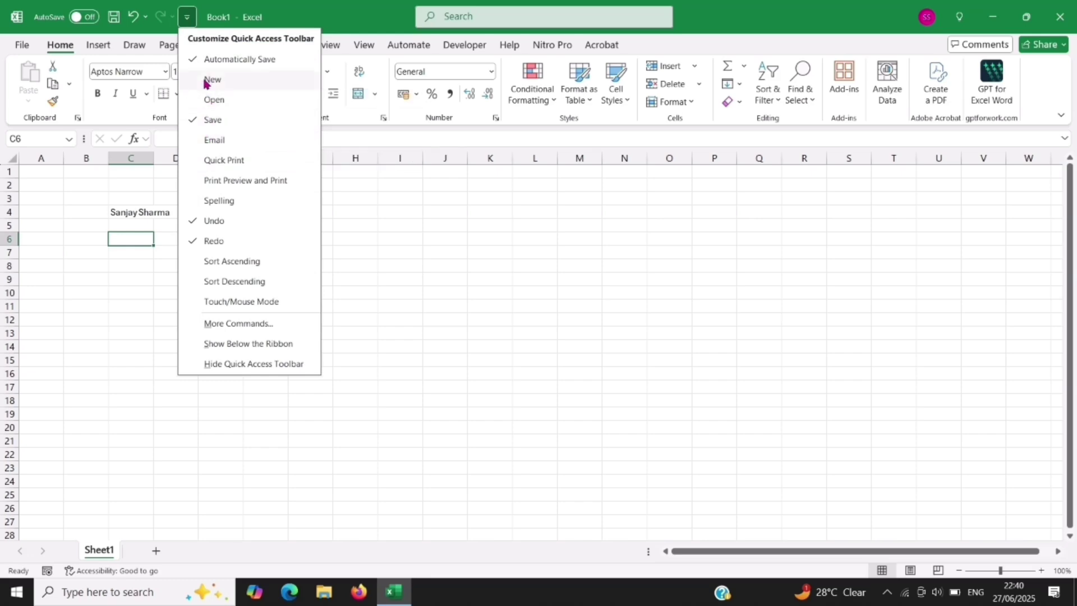
click(187, 25)
click(187, 27)
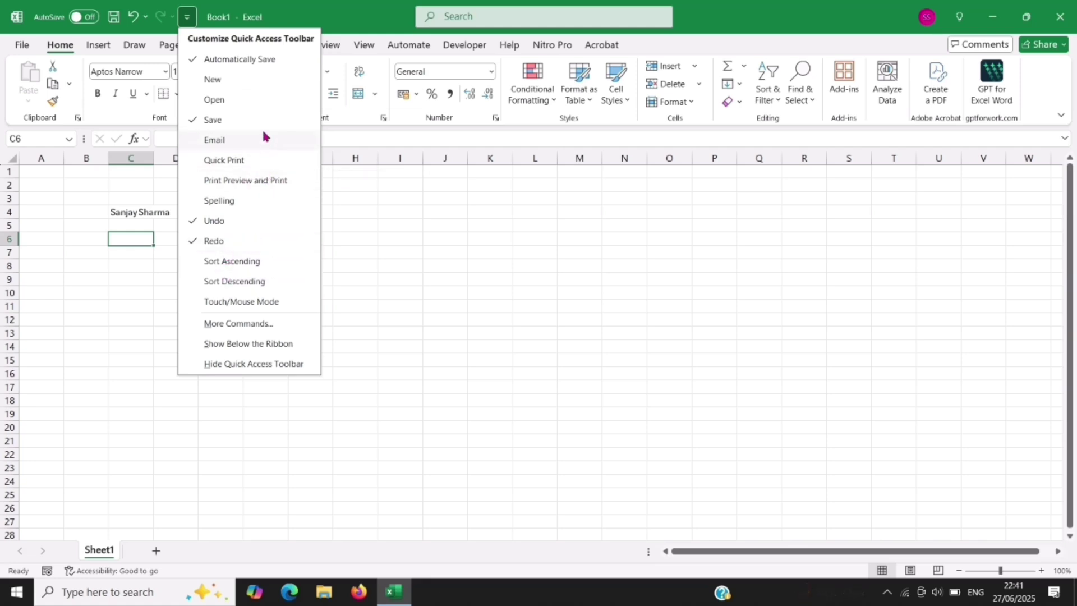
click(208, 84)
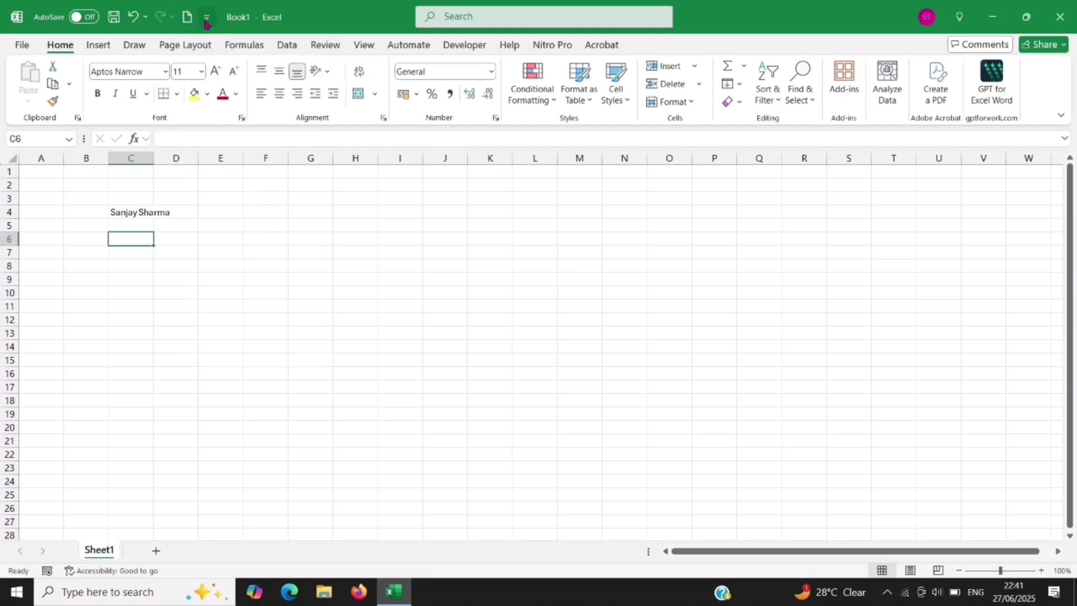
click(206, 18)
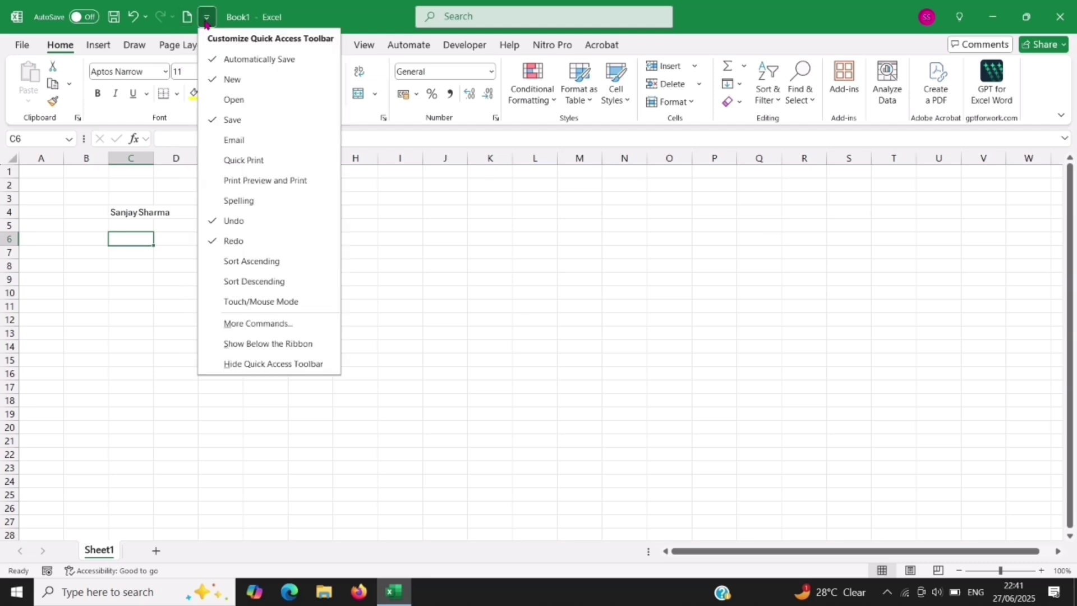
click(217, 81)
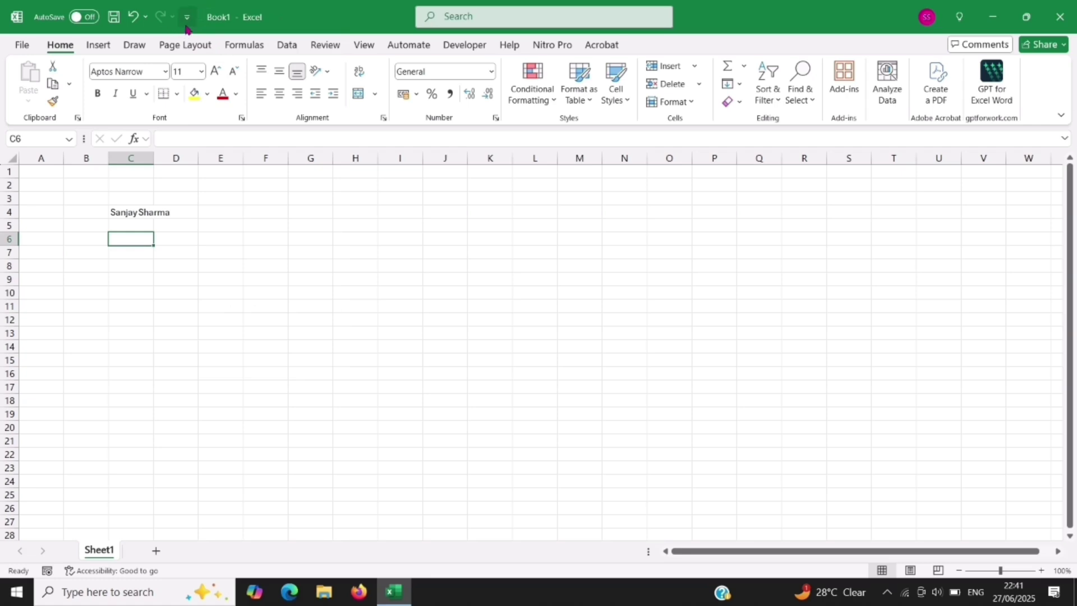
click(187, 17)
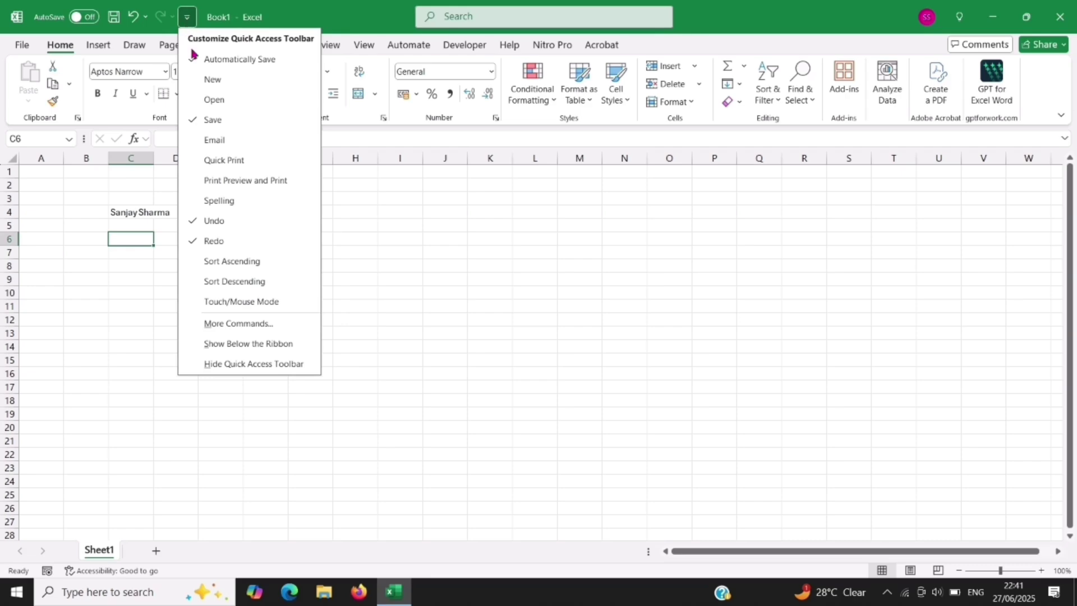
click(240, 324)
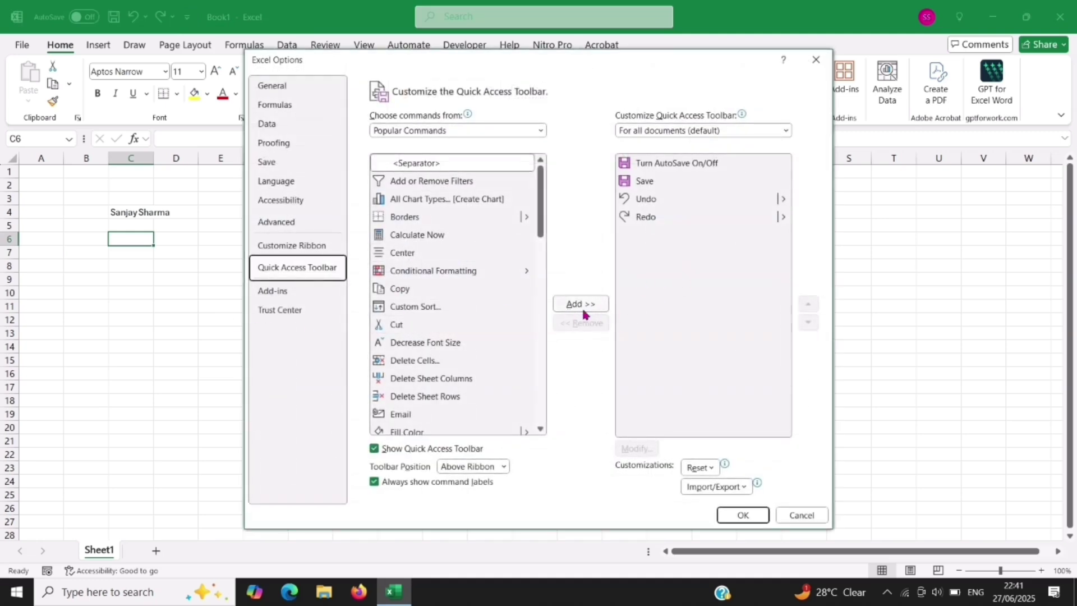
Step: Select Custom Sort in the Quick Access Toolbar command list, then cancel without applying
click(426, 308)
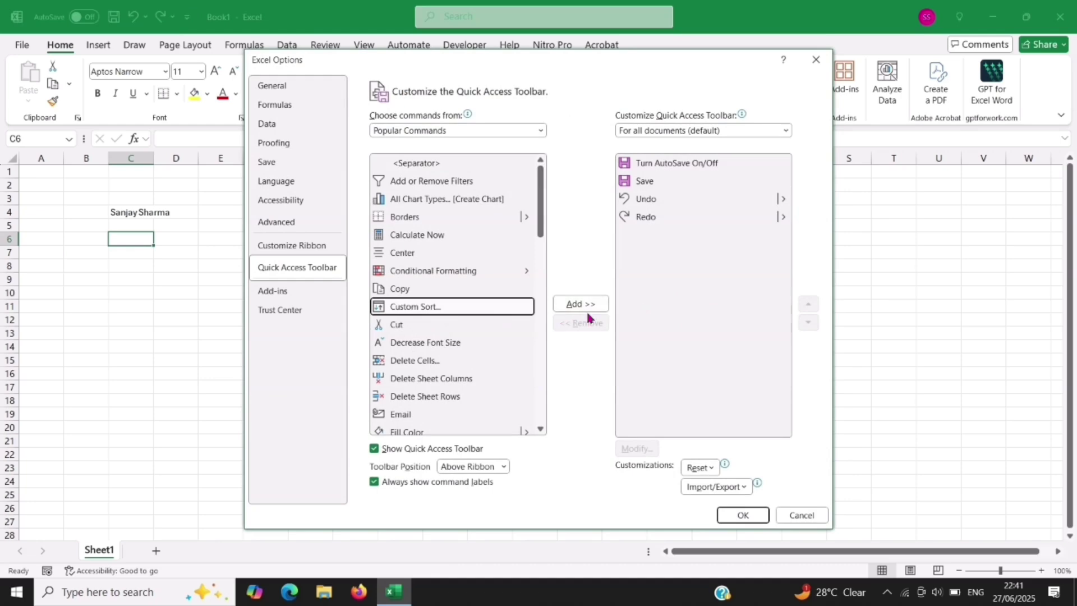
click(800, 514)
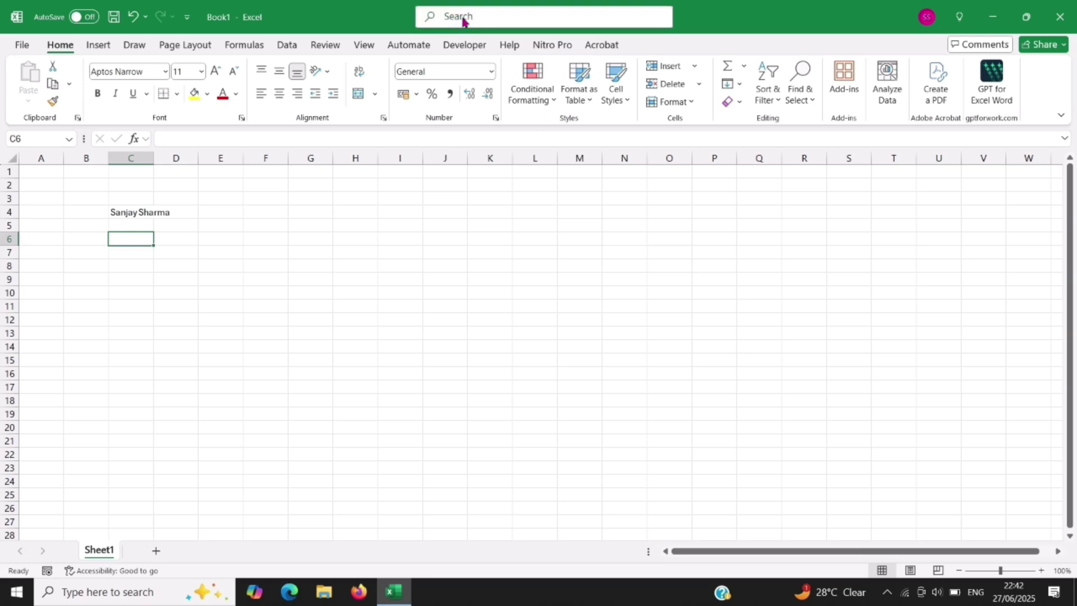
Step: Select C4:E4 and apply Merge and Center, found by searching 'mer'
click(464, 21)
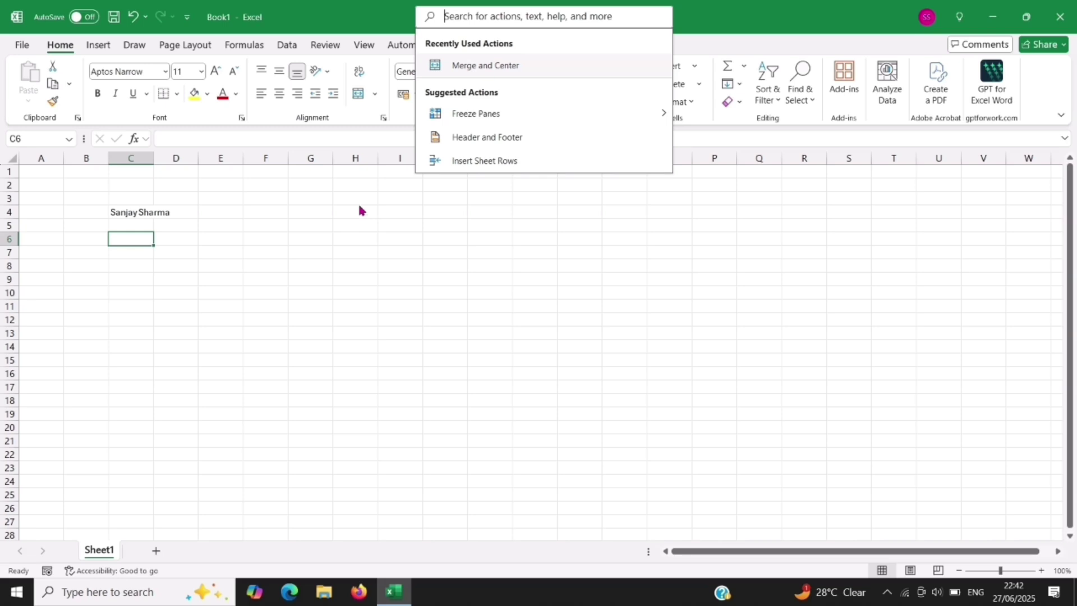
key(Escape)
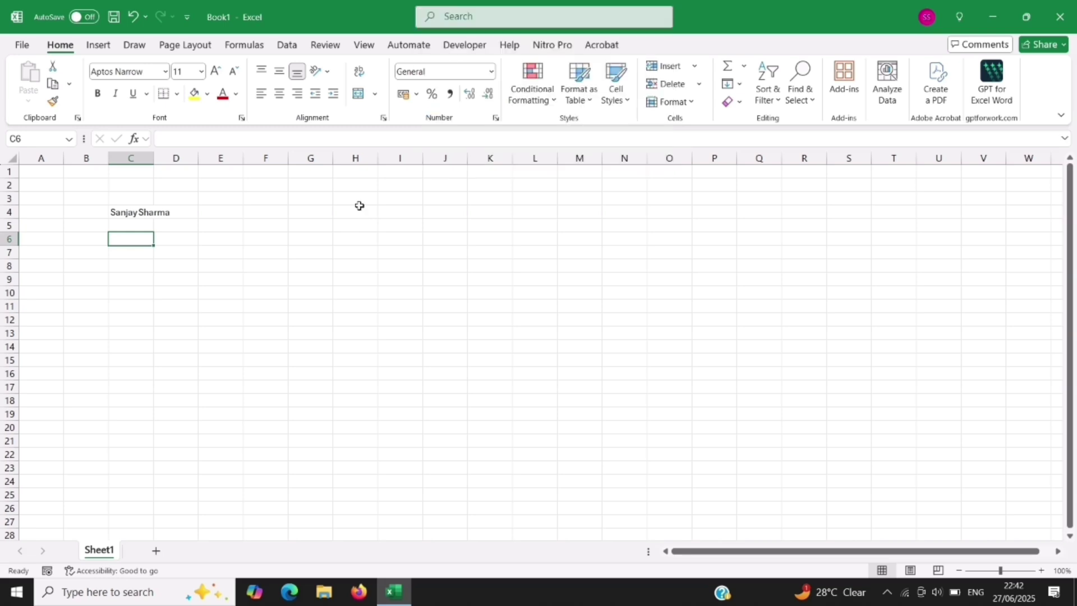
click(129, 212)
drag(129, 212, 238, 212)
drag(136, 211, 221, 210)
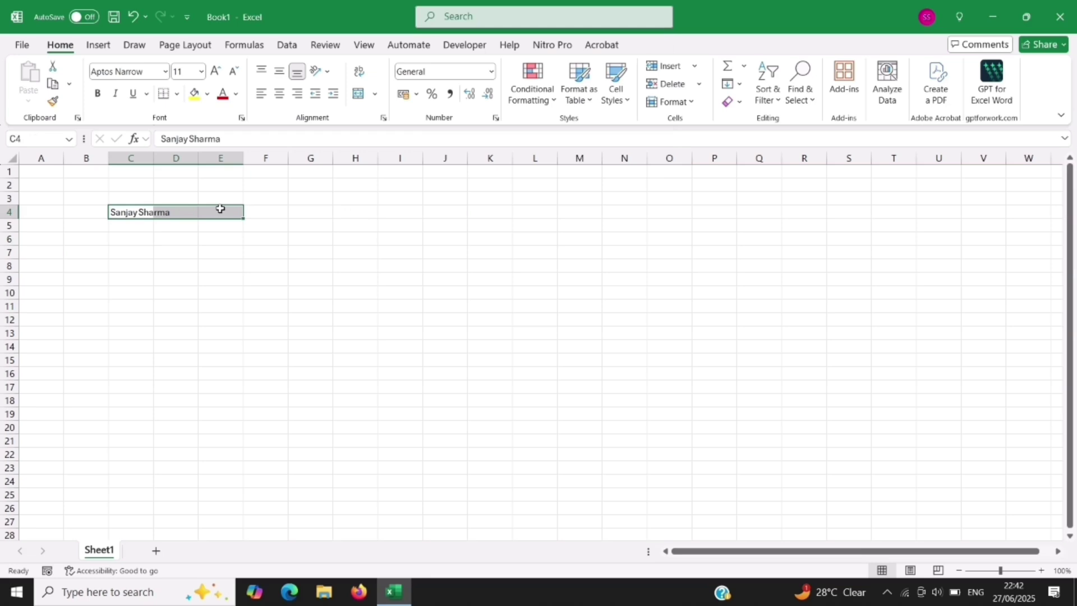
click(449, 17)
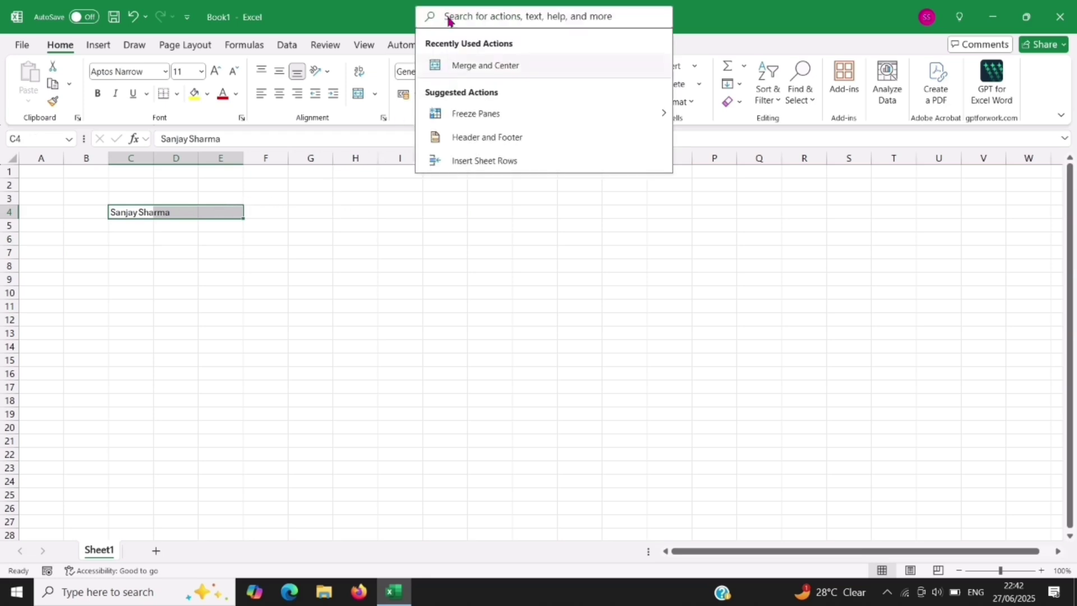
text(mer)
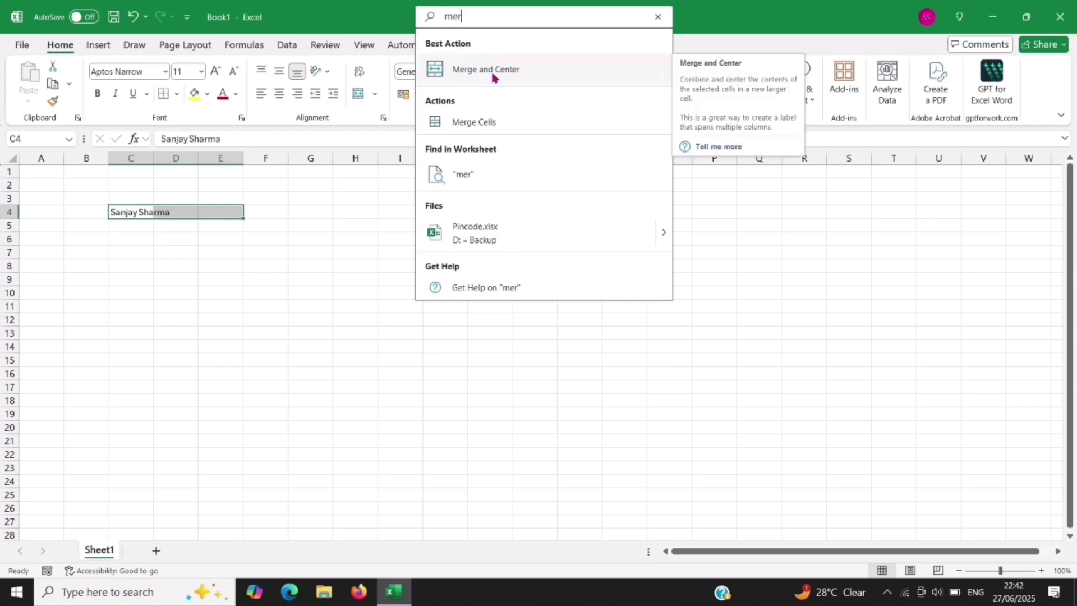
click(491, 77)
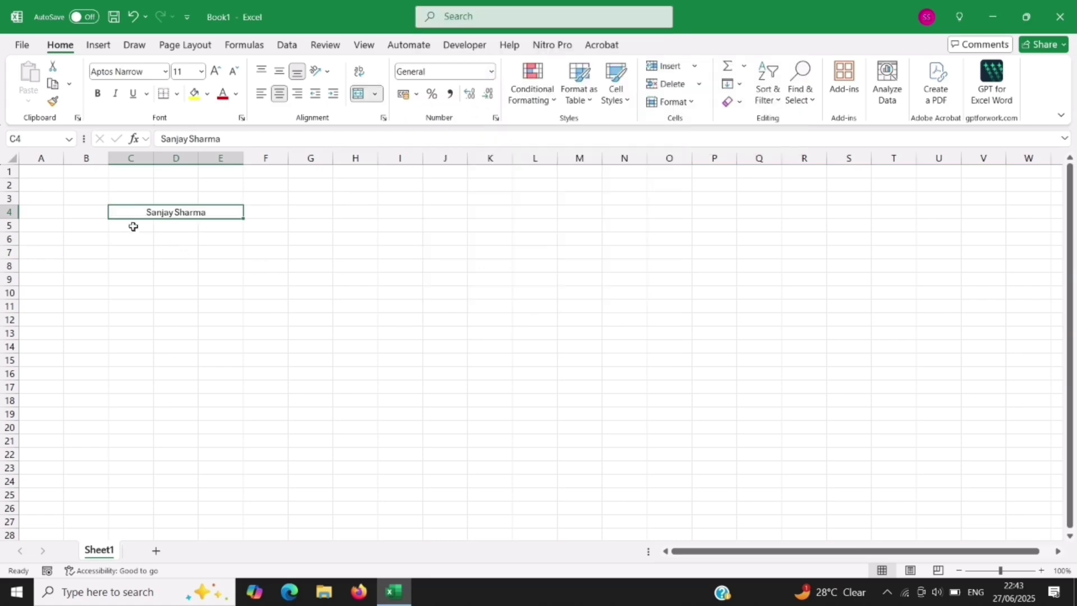
click(170, 236)
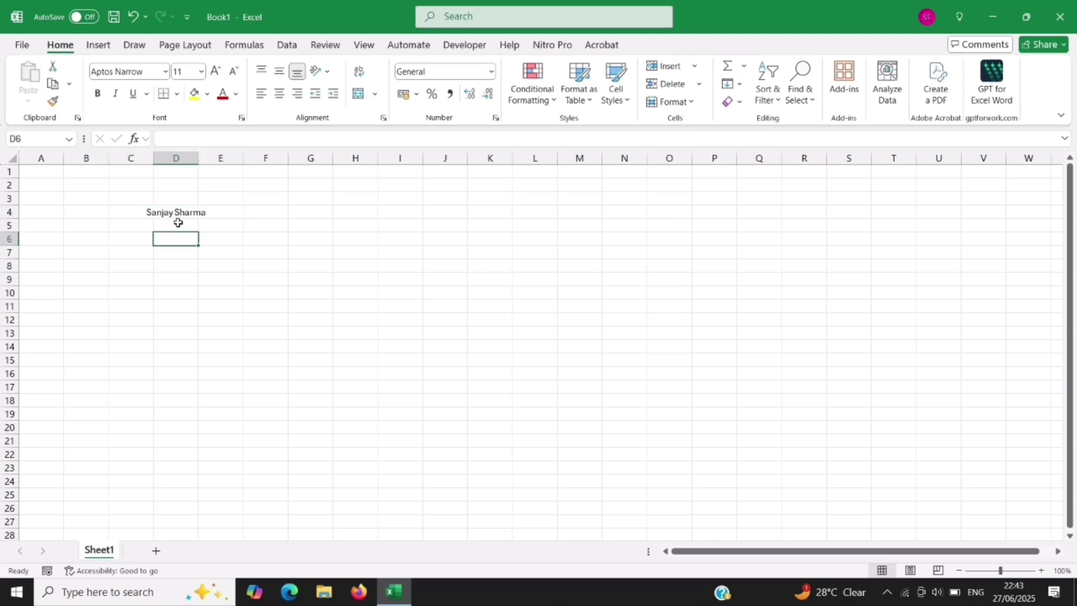
Step: Select the merged C4:E4 cell and minimize the Excel window
click(151, 215)
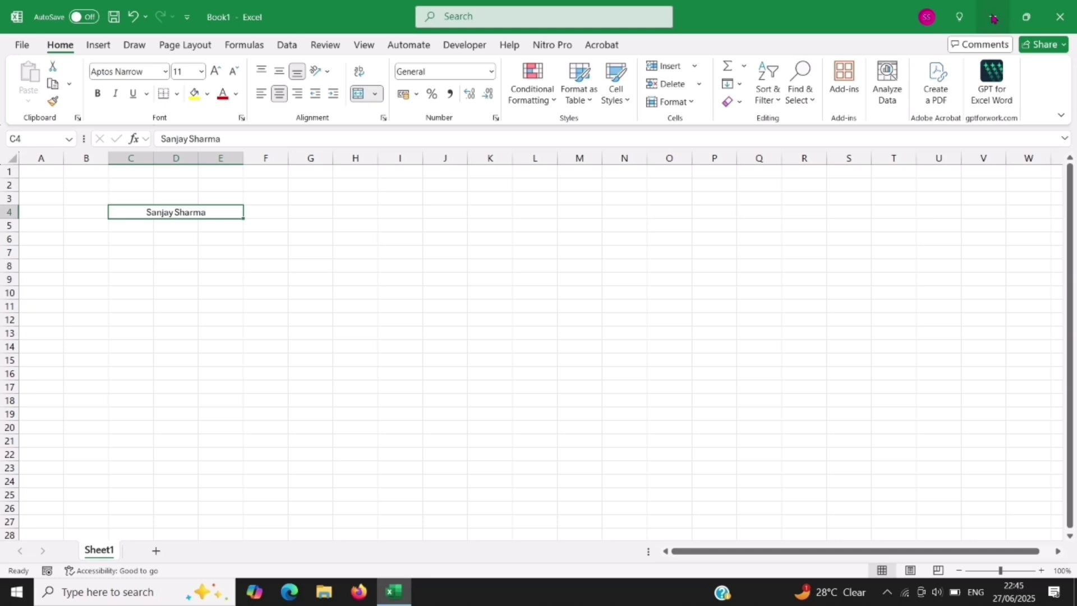
click(992, 18)
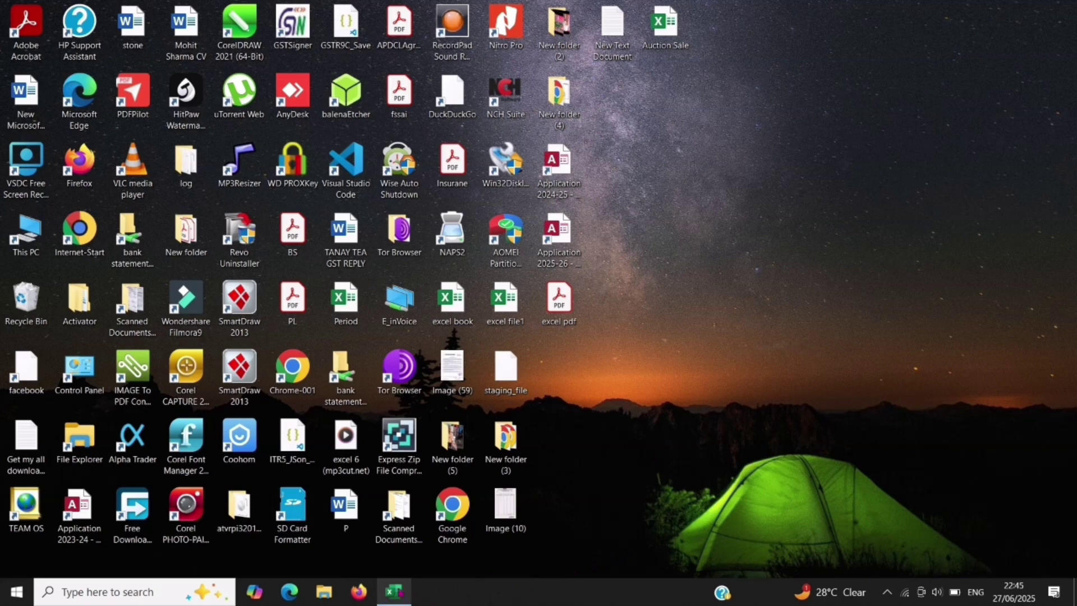
Step: Restore Excel from the taskbar, resize and move its window, then maximize it again
mouse_move(393, 596)
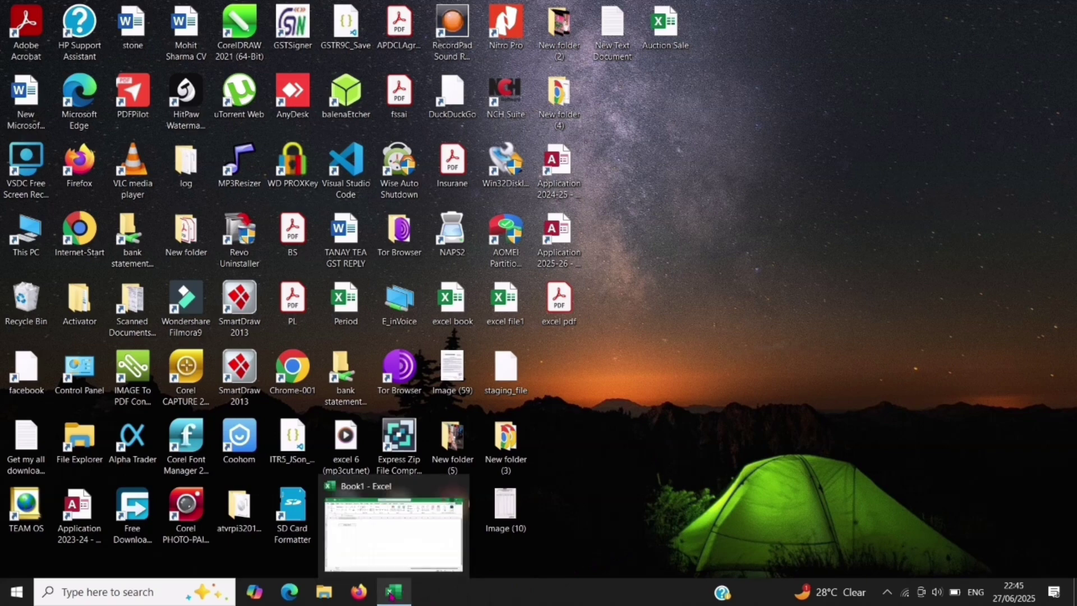
click(393, 593)
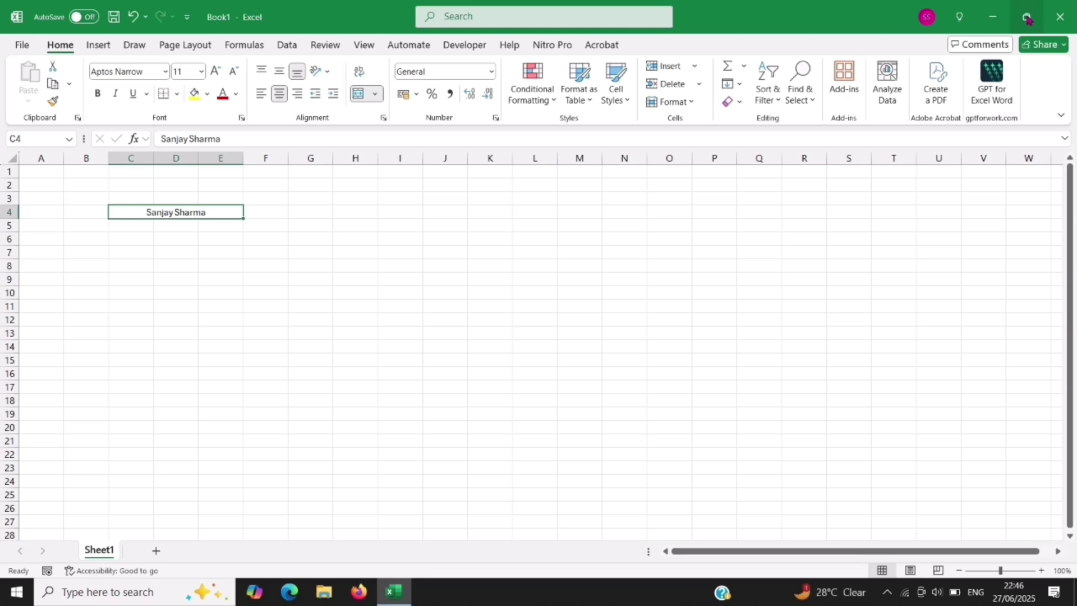
click(1027, 19)
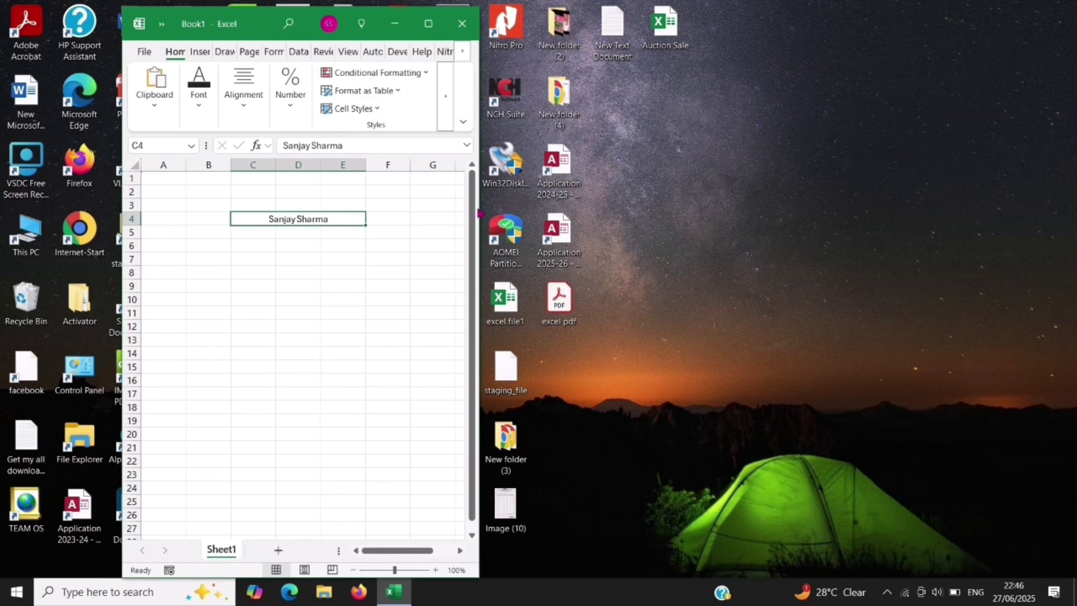
drag(478, 203, 990, 216)
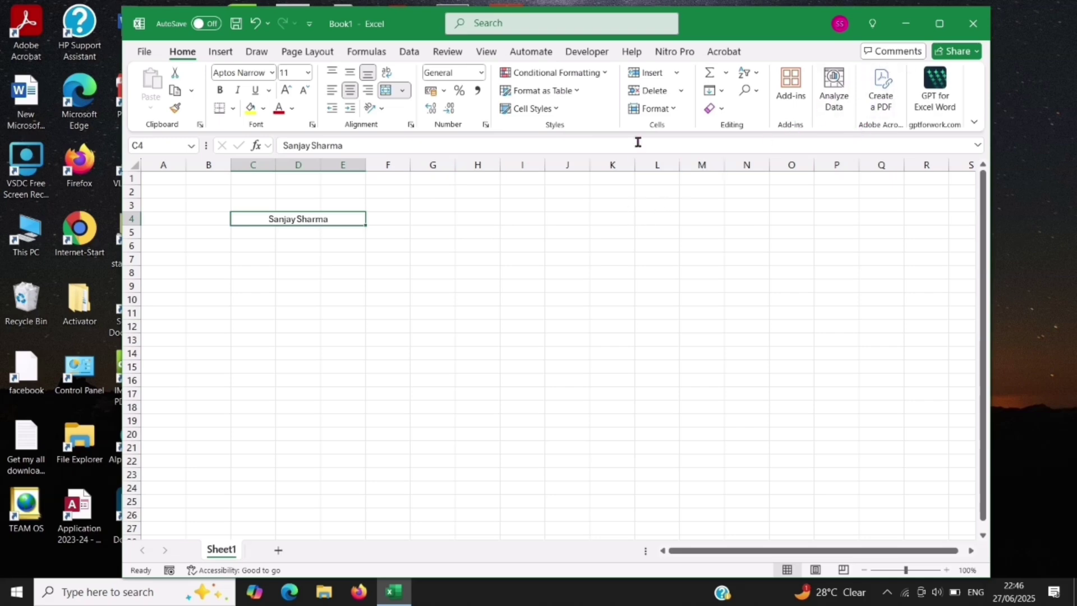
drag(728, 25, 632, 27)
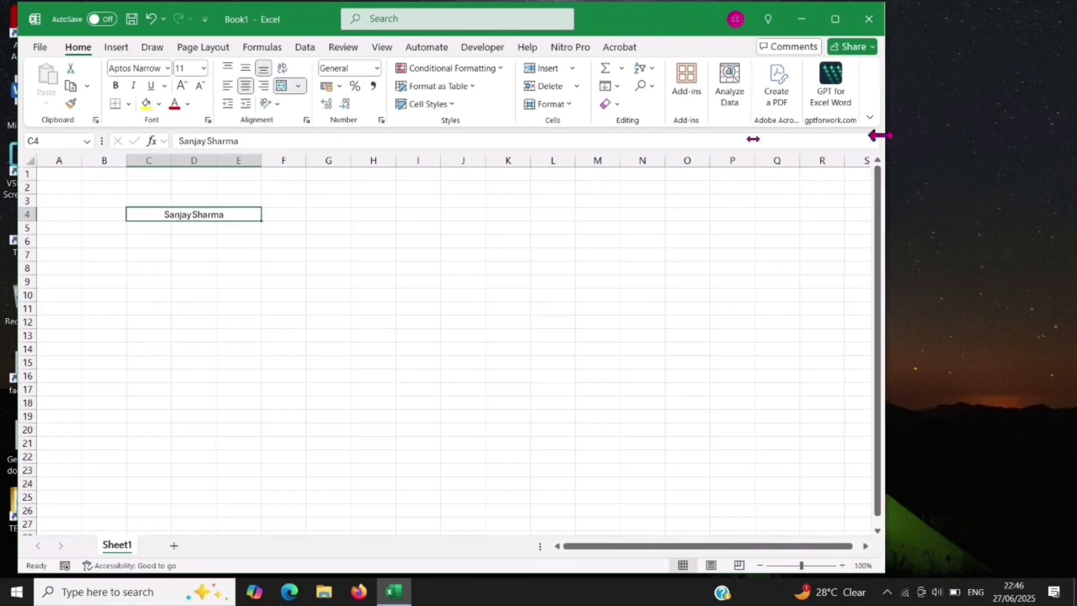
drag(880, 135, 591, 144)
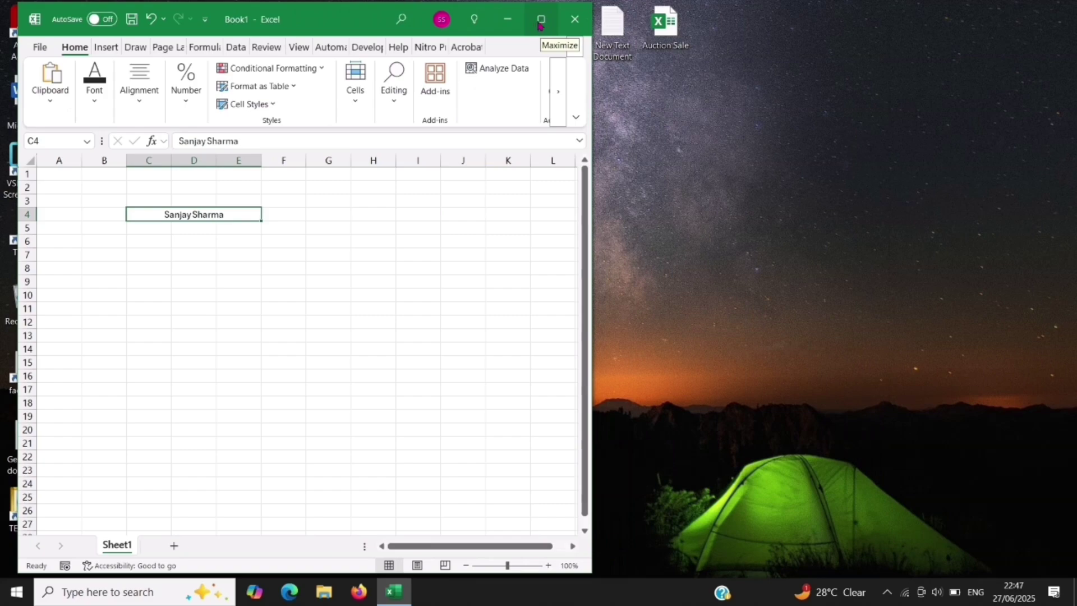
click(539, 22)
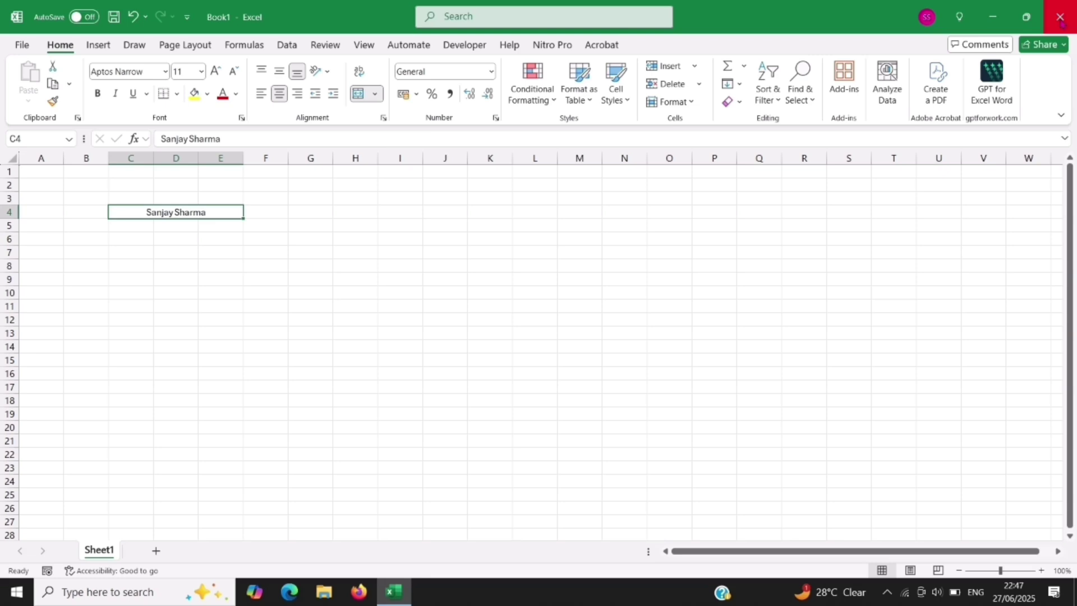
Step: Close the workbook and choose Cancel at the save prompt
click(1059, 16)
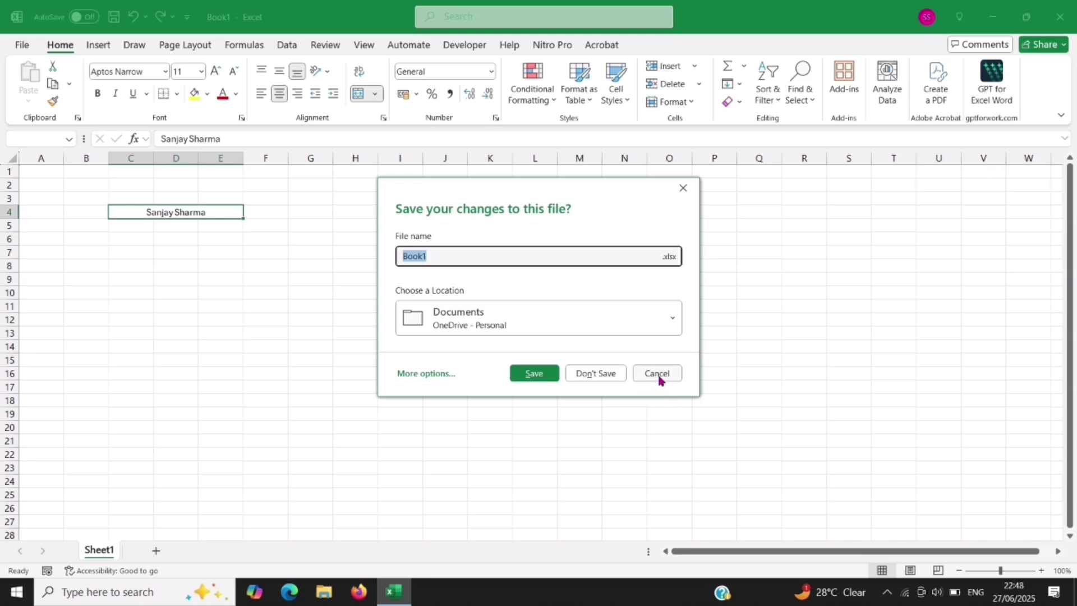
click(657, 373)
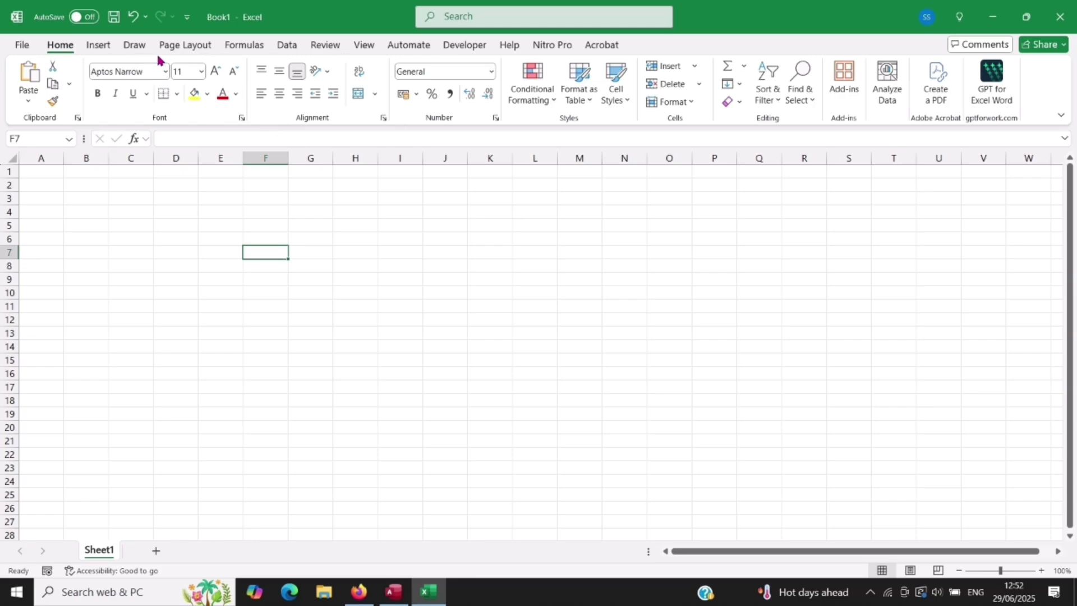
click(100, 47)
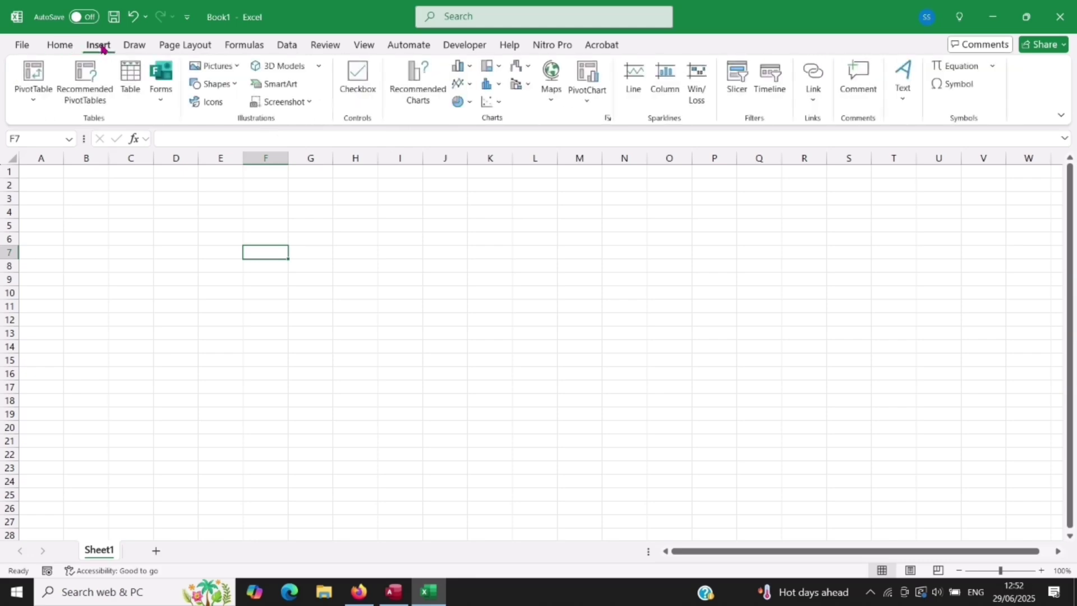
click(134, 48)
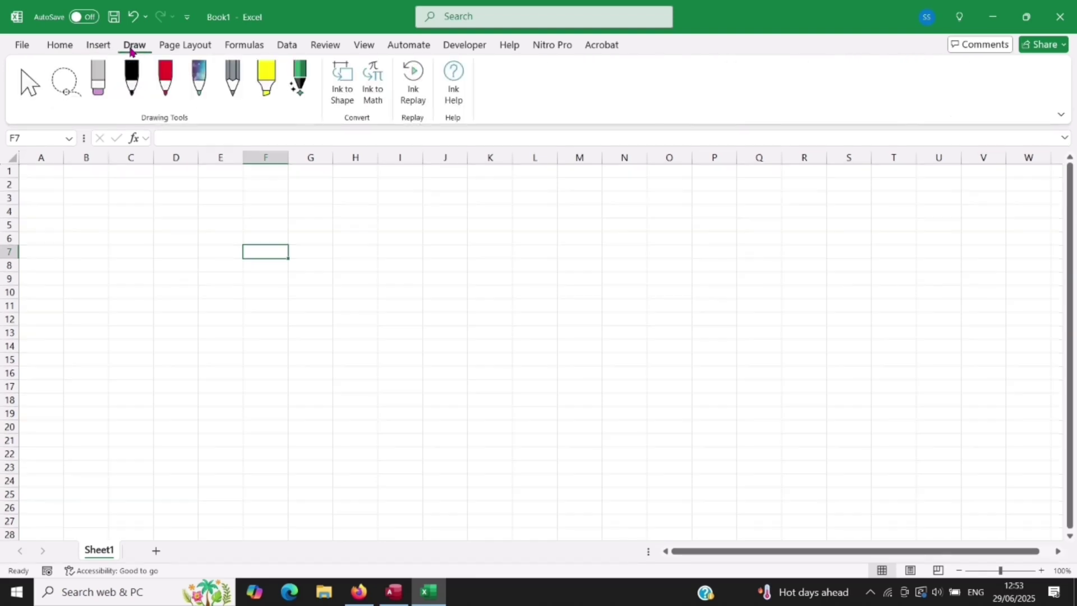
click(182, 48)
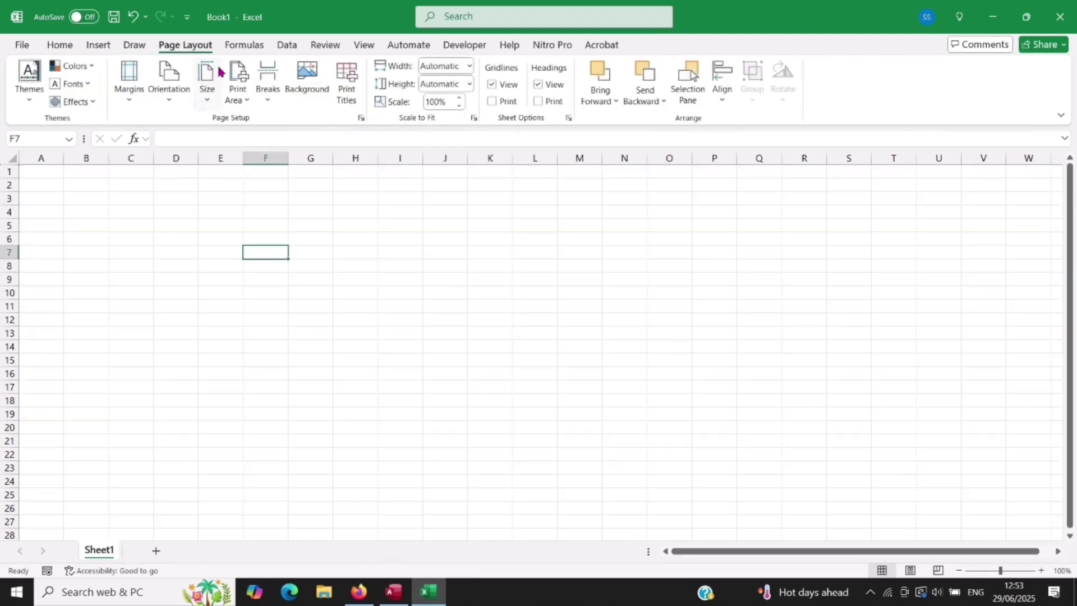
click(246, 49)
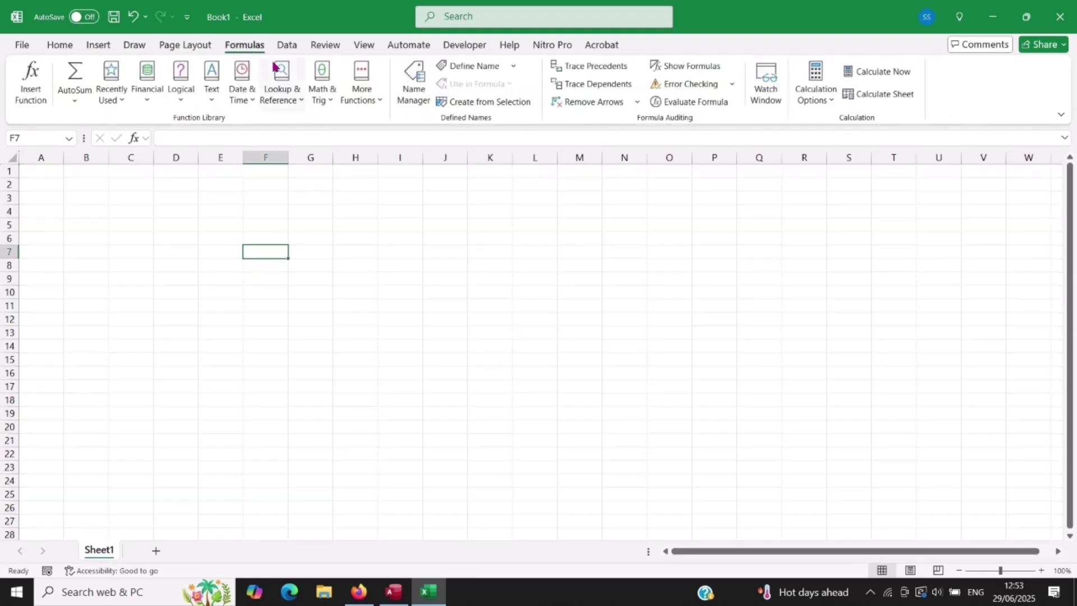
click(287, 45)
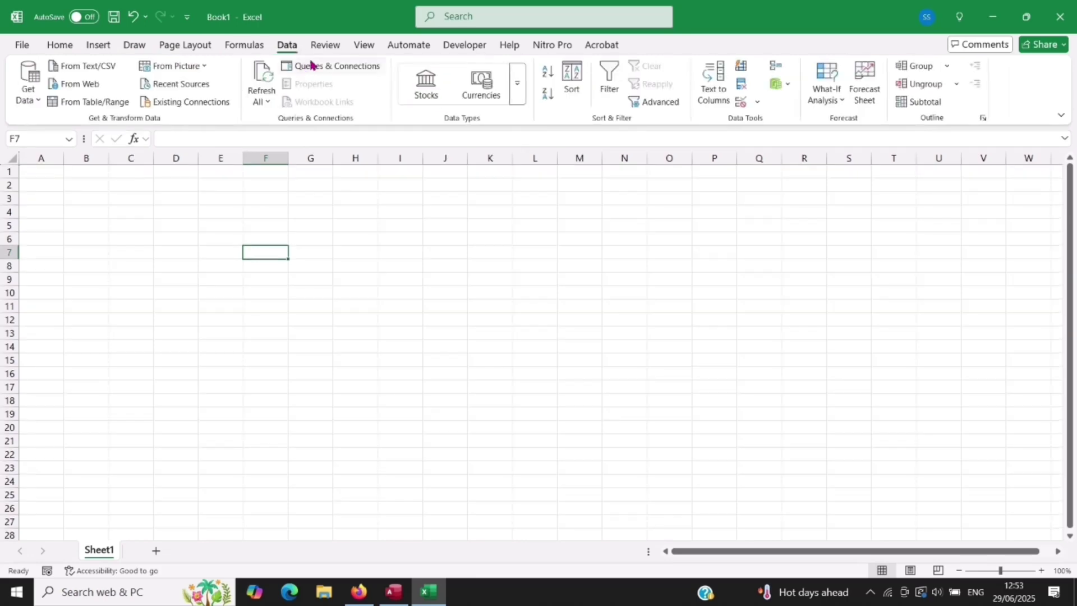
click(330, 46)
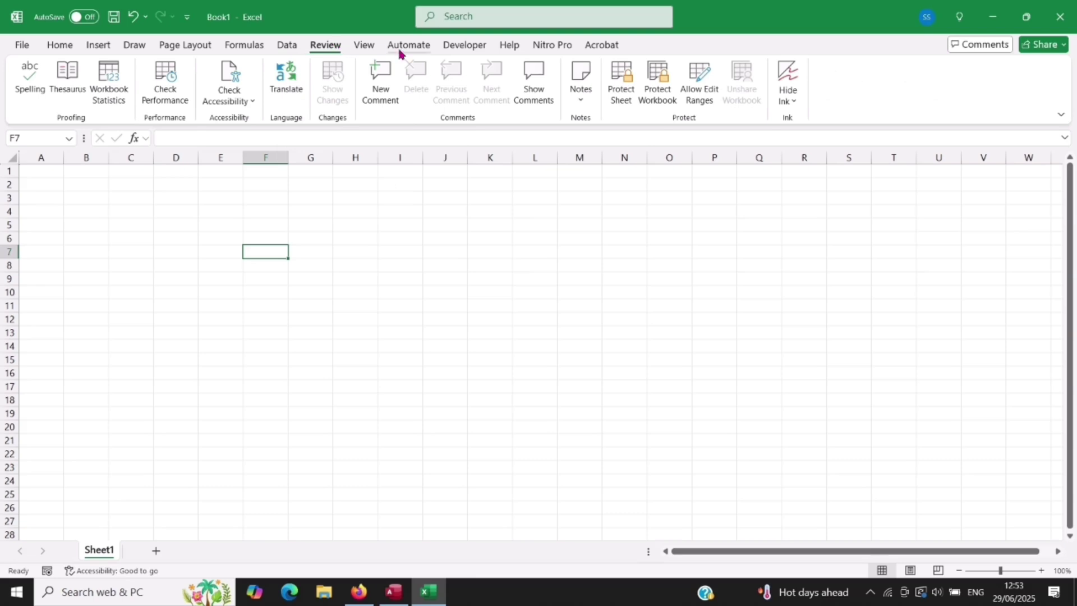
click(61, 48)
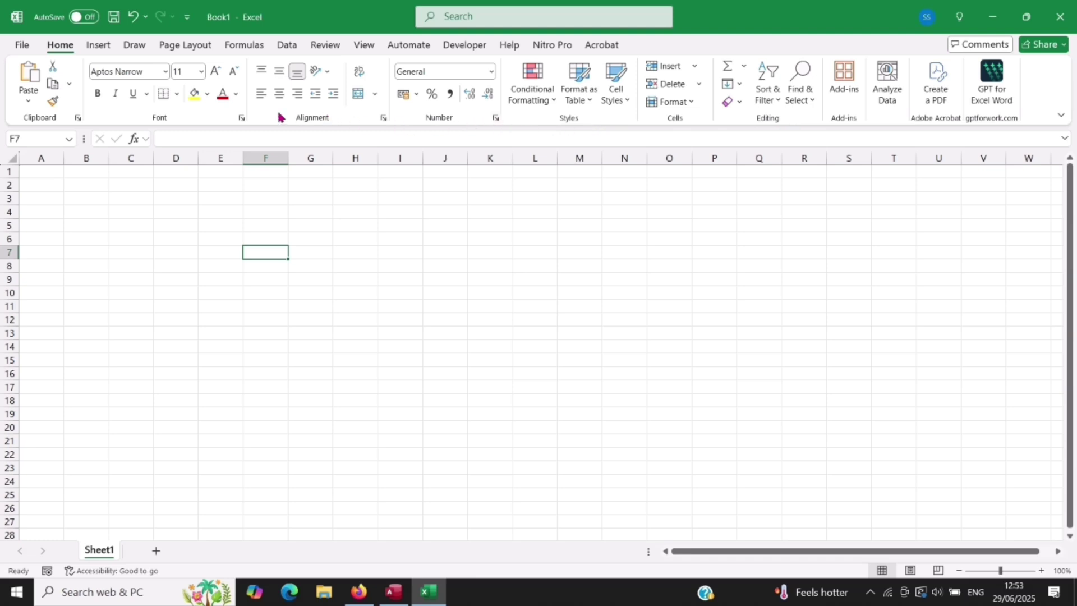
click(98, 46)
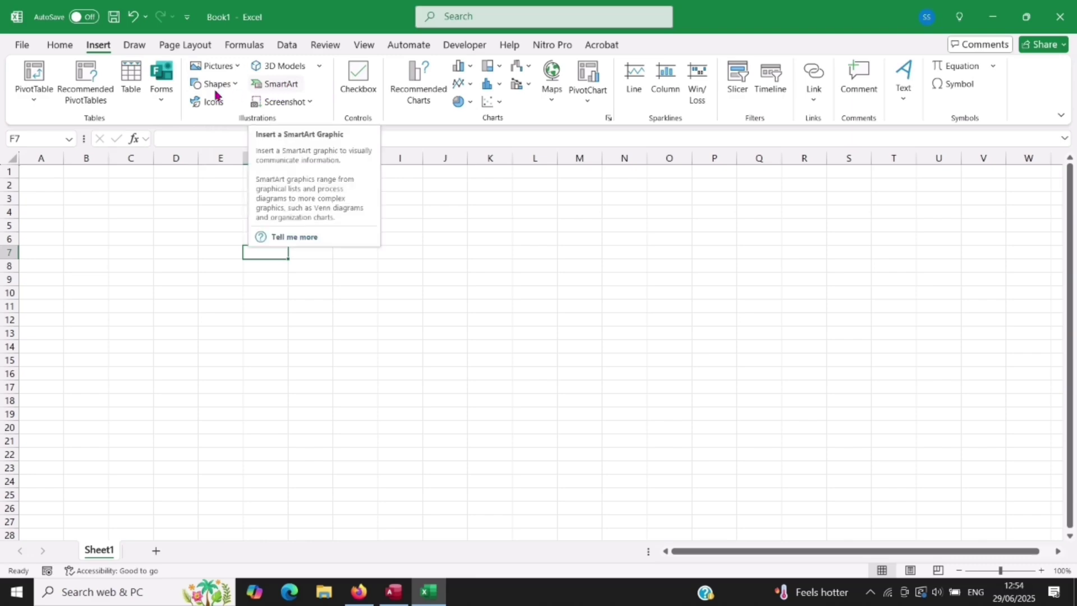
click(132, 44)
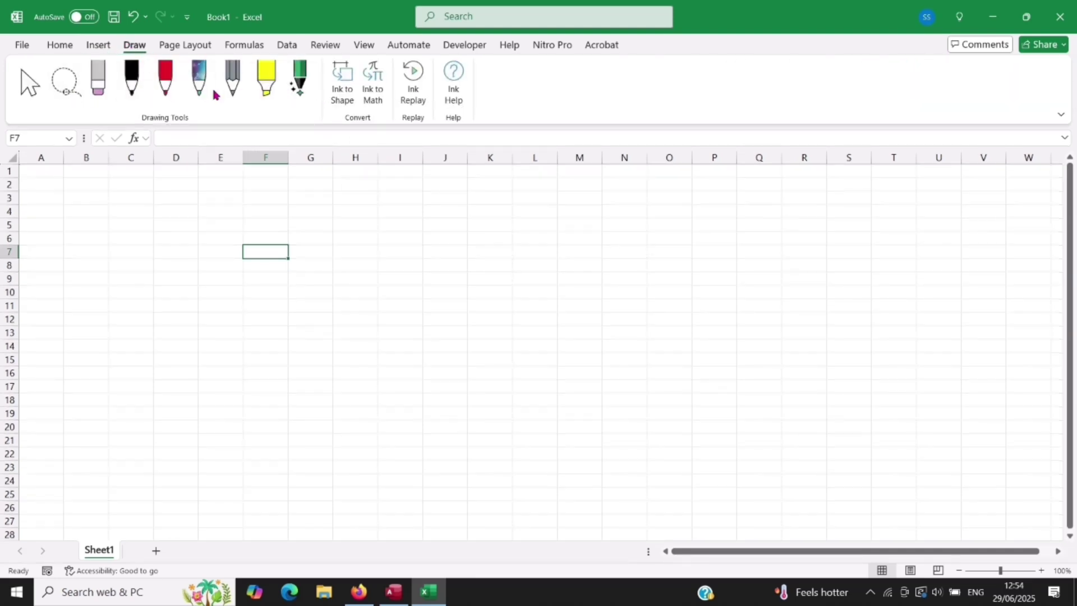
click(183, 46)
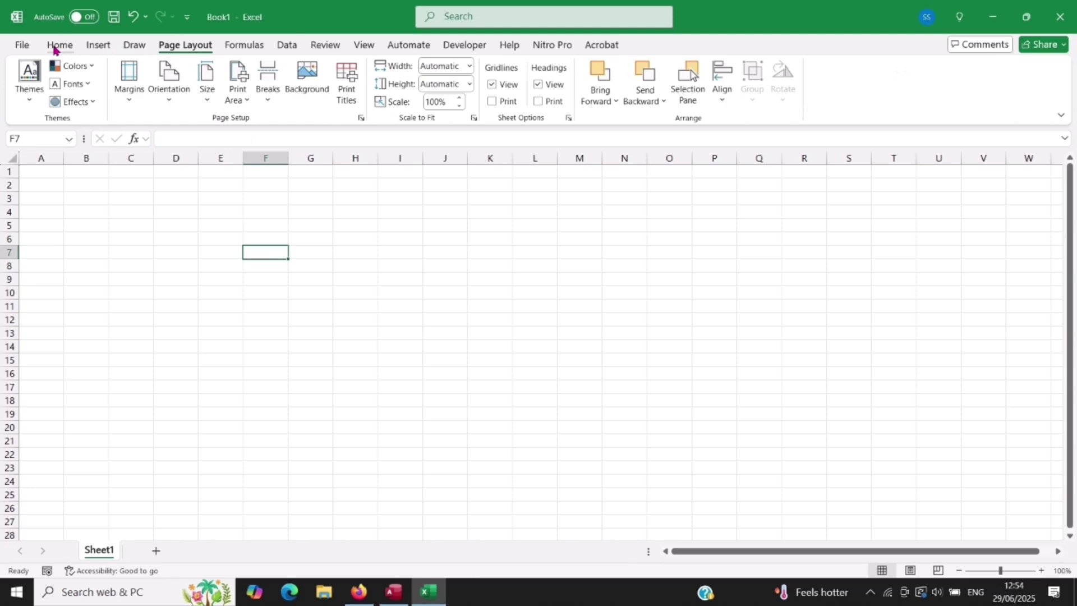
click(57, 46)
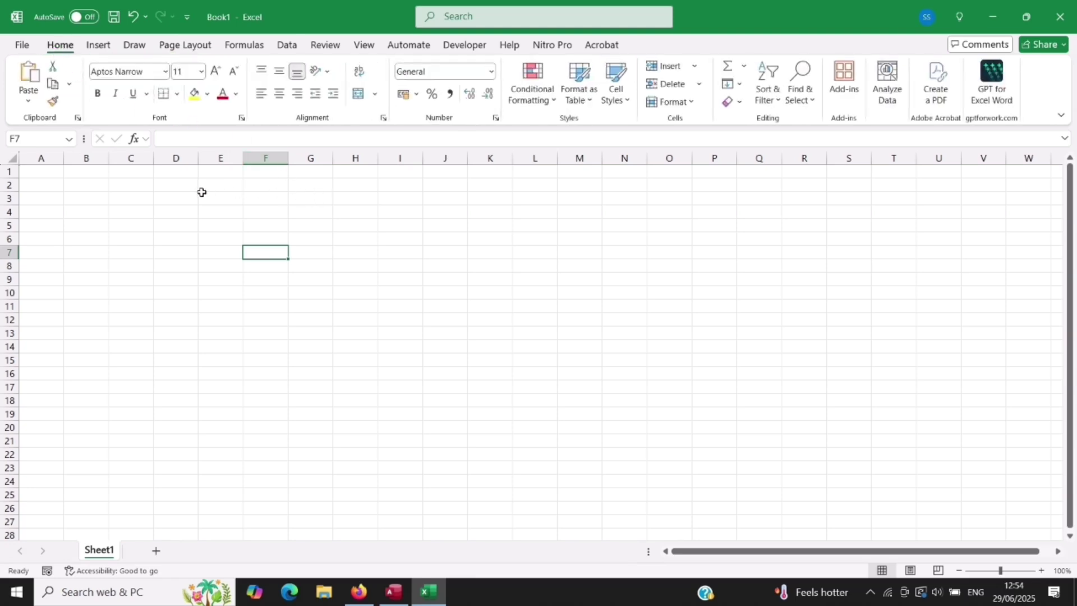
click(41, 157)
click(83, 159)
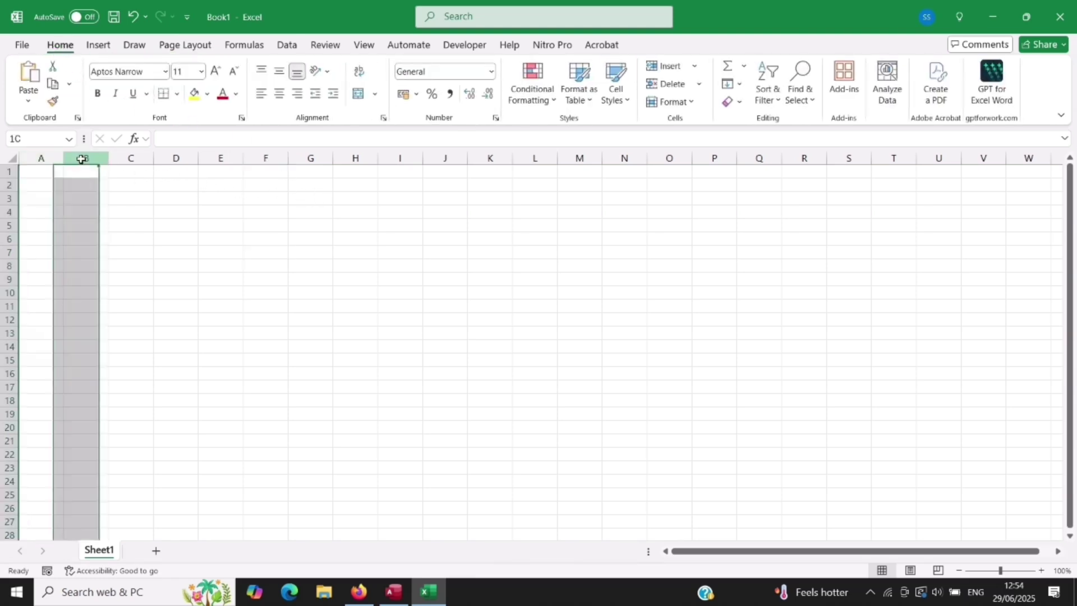
click(132, 166)
click(181, 160)
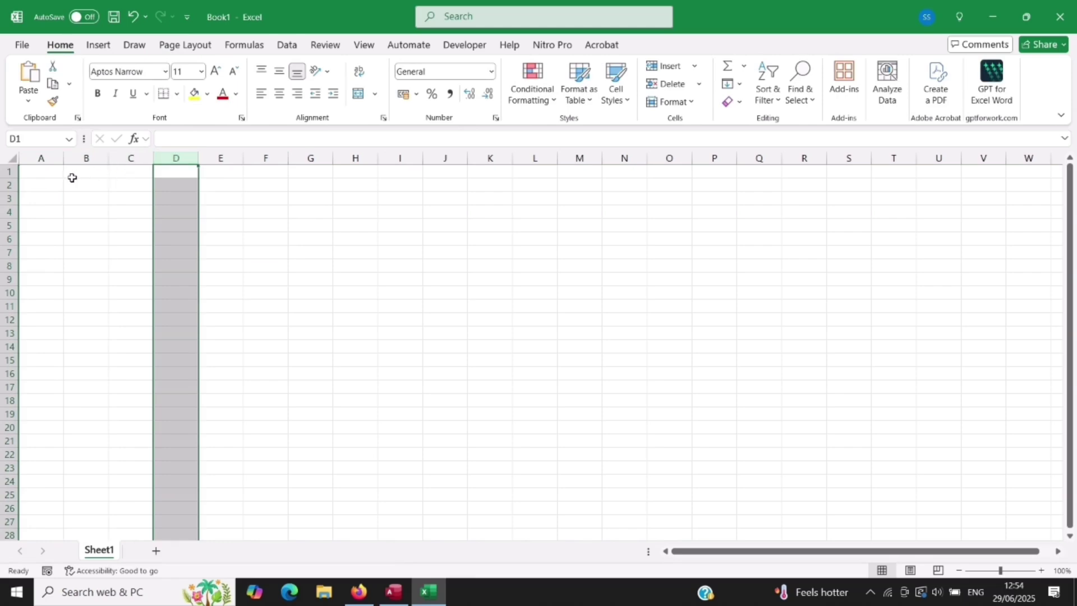
click(8, 171)
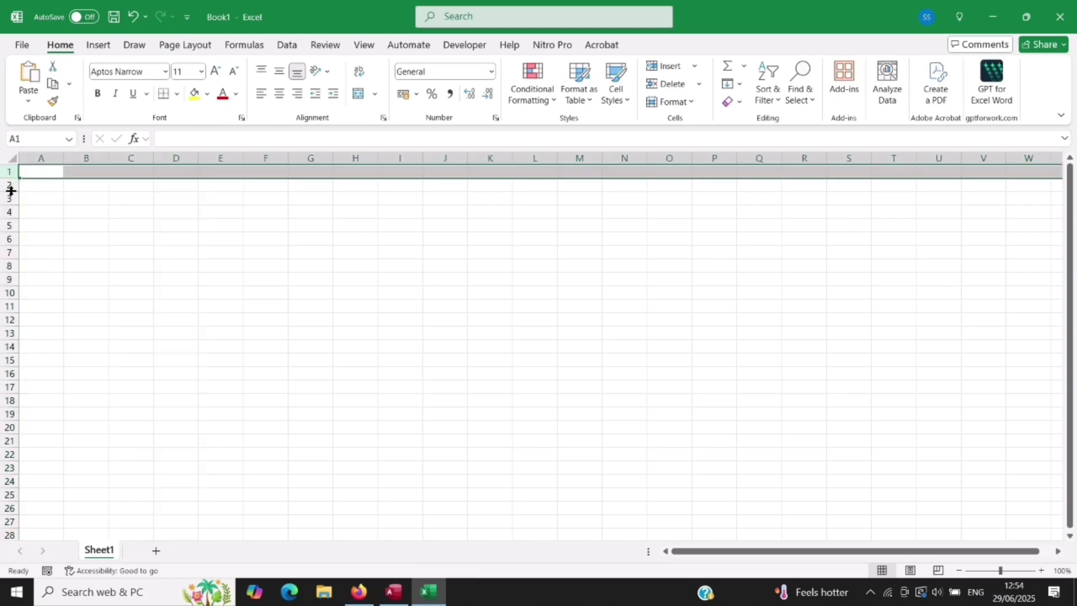
click(9, 184)
click(9, 198)
click(13, 218)
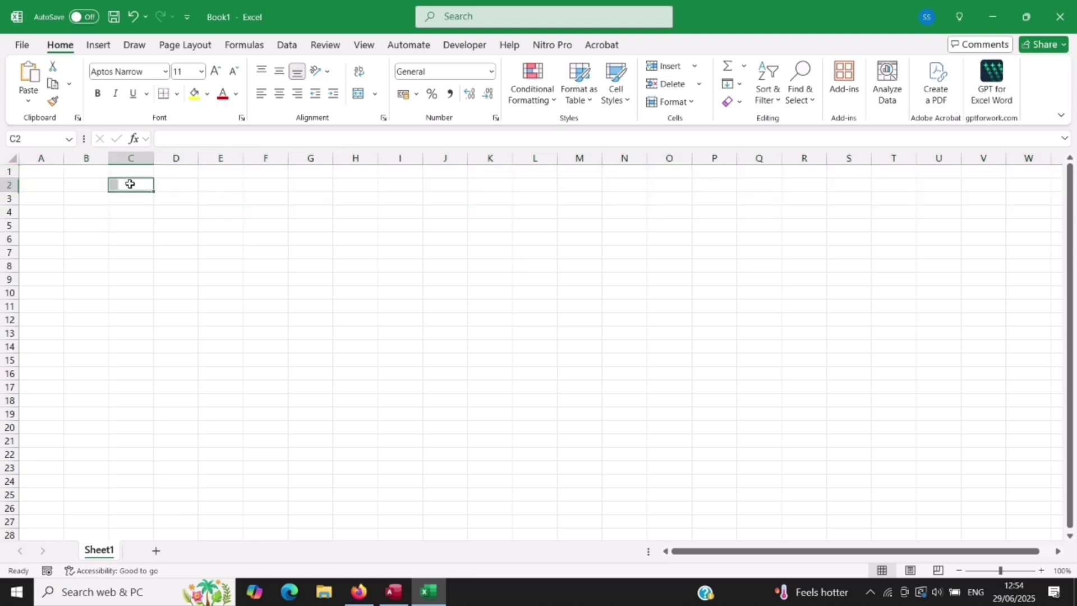
click(125, 185)
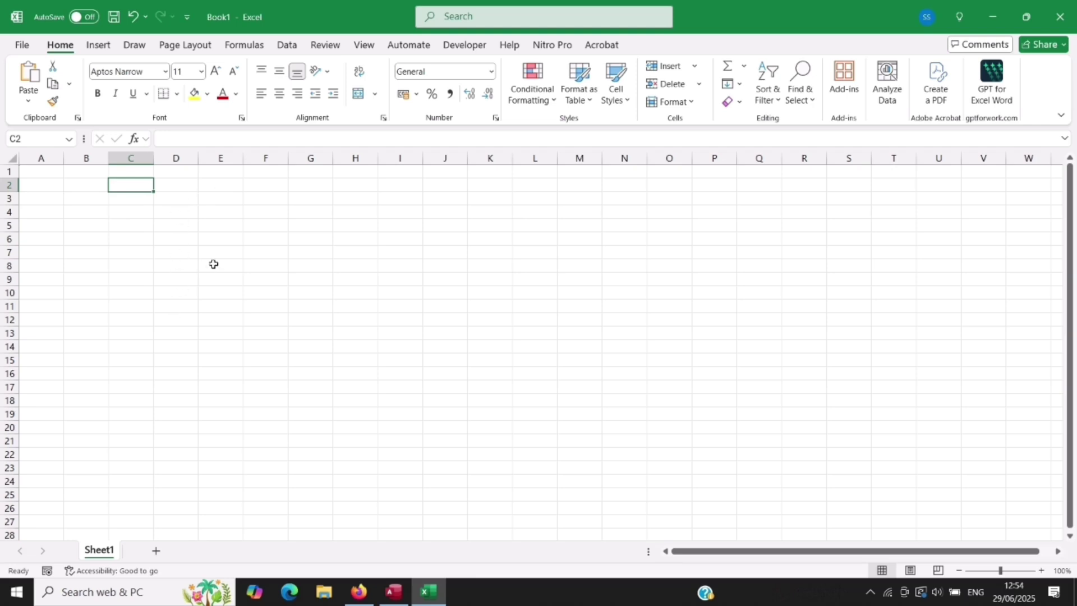
click(193, 239)
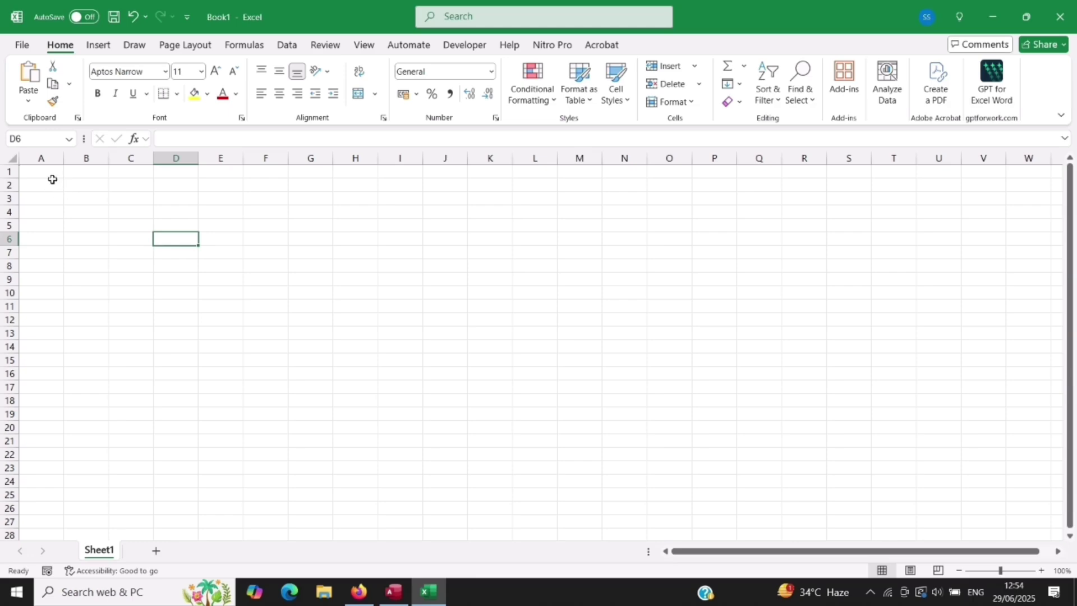
click(52, 177)
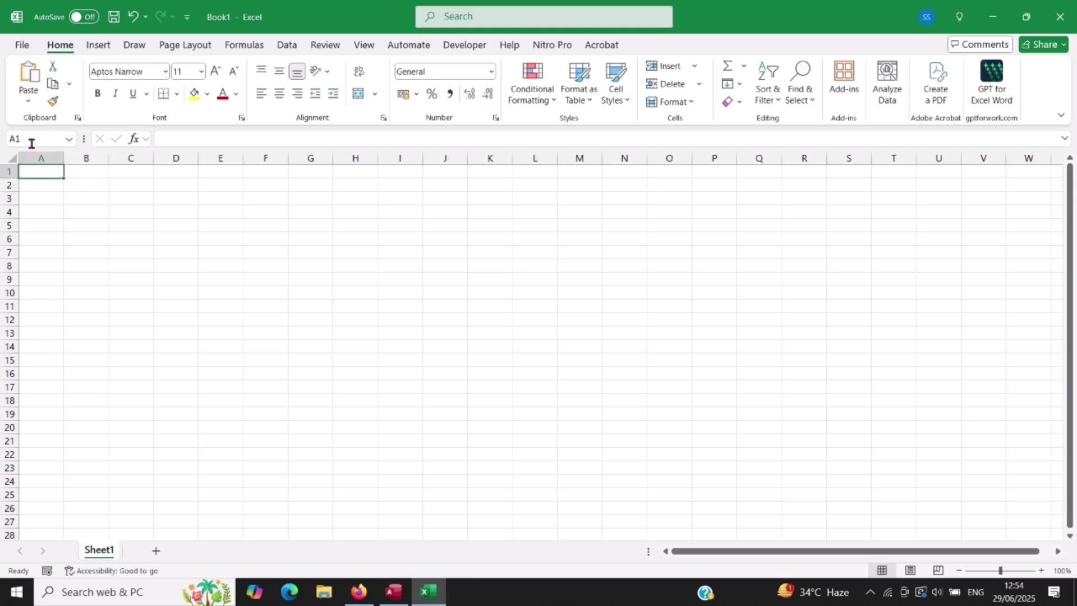
click(34, 139)
click(87, 176)
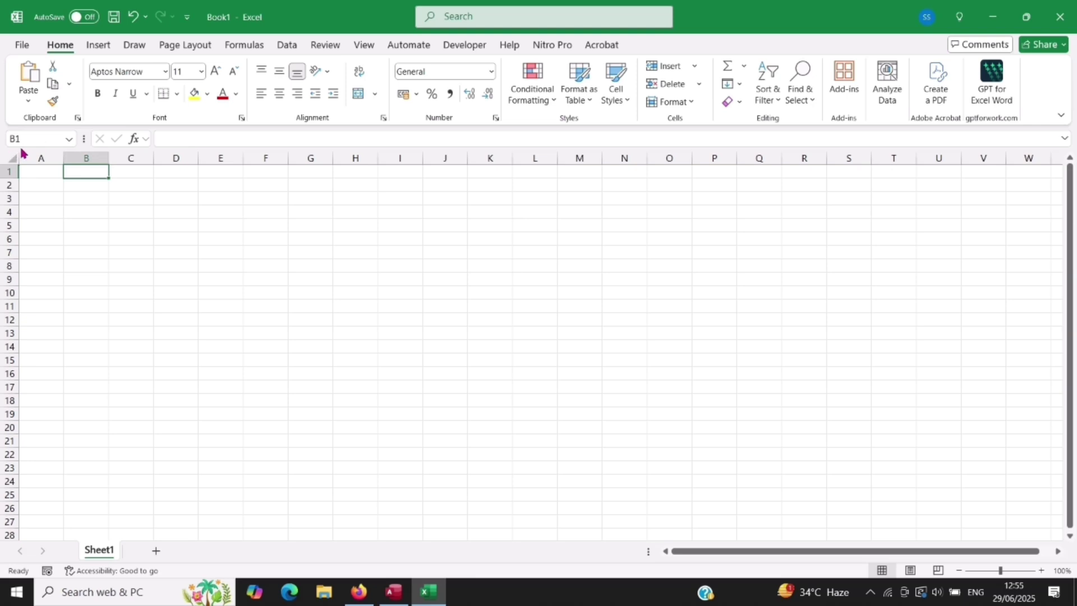
click(75, 185)
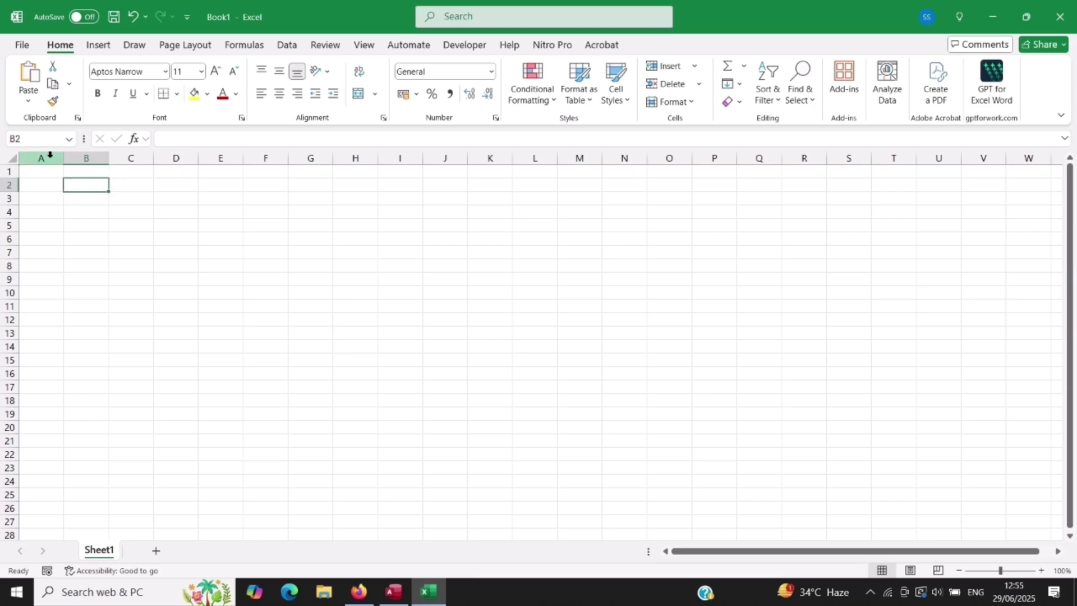
click(204, 226)
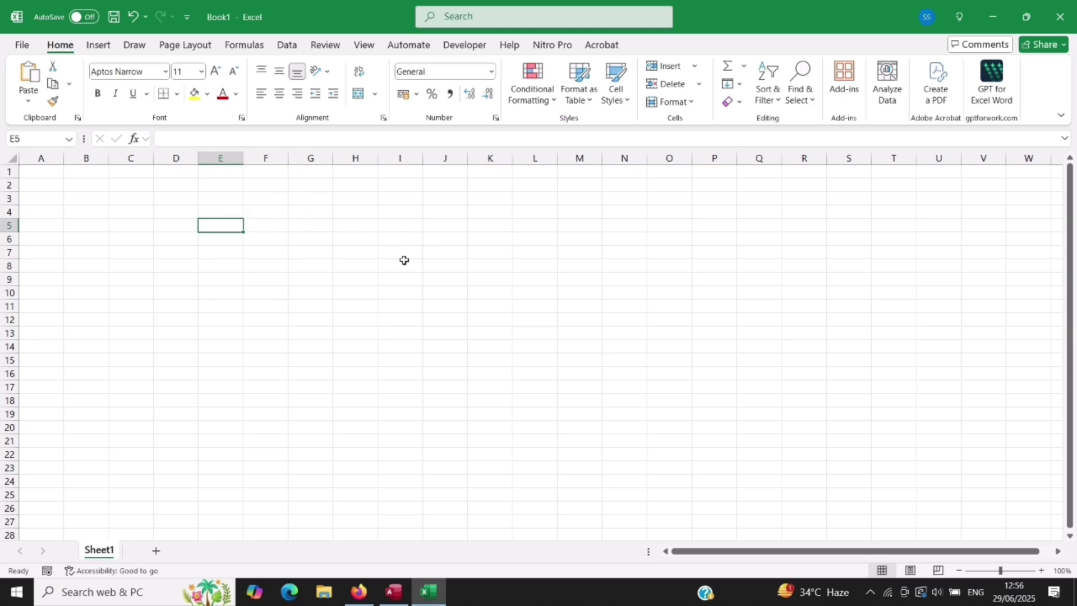
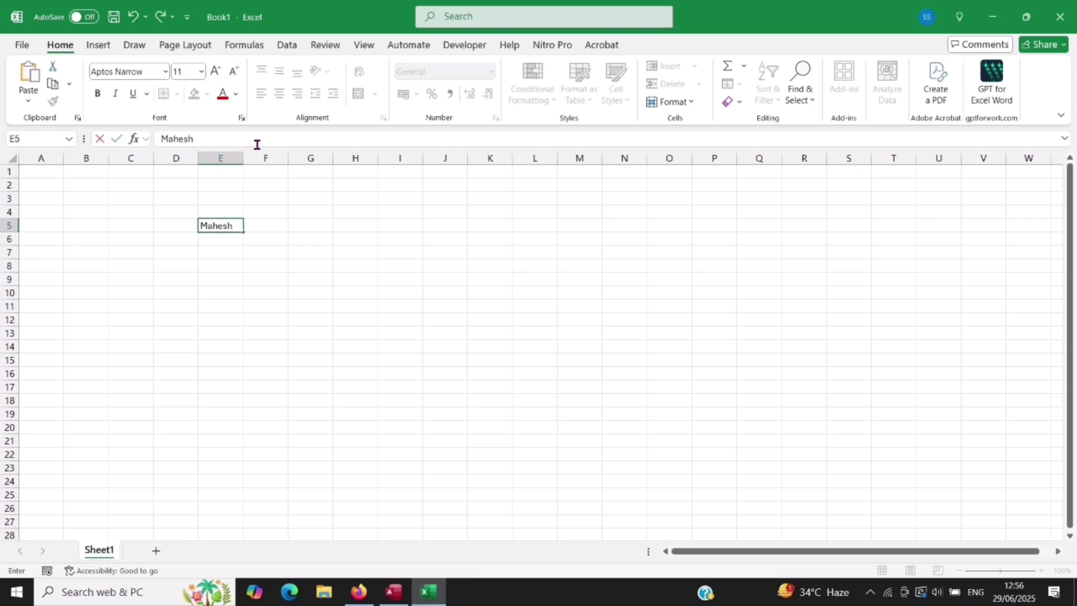
Step: Enter a person's full name in cell E5
key(Return)
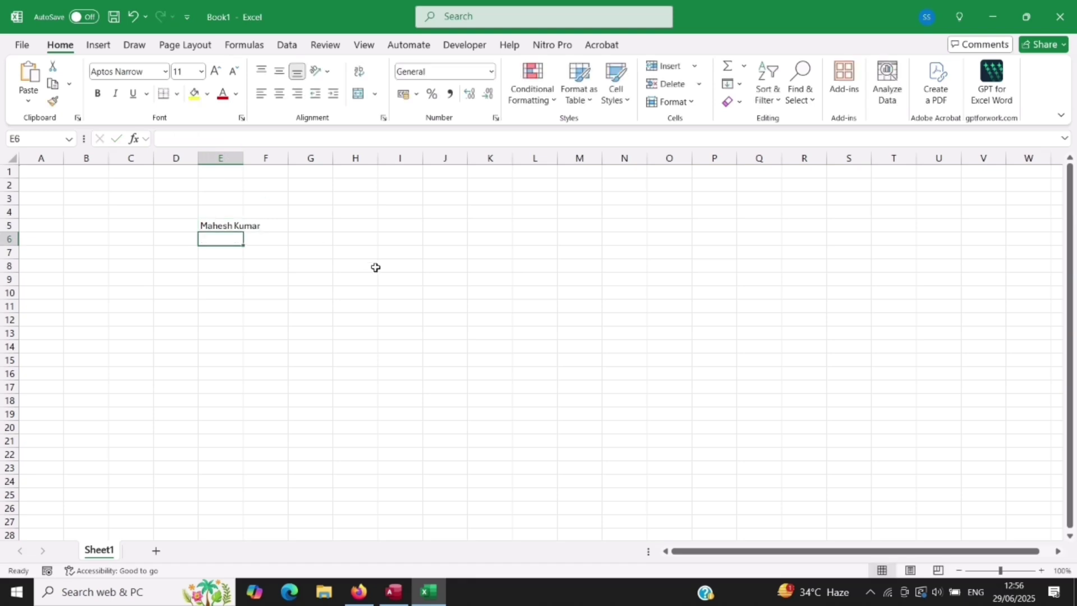
Step: Put the amount 100000 in G5, then reselect the name in E5
click(319, 224)
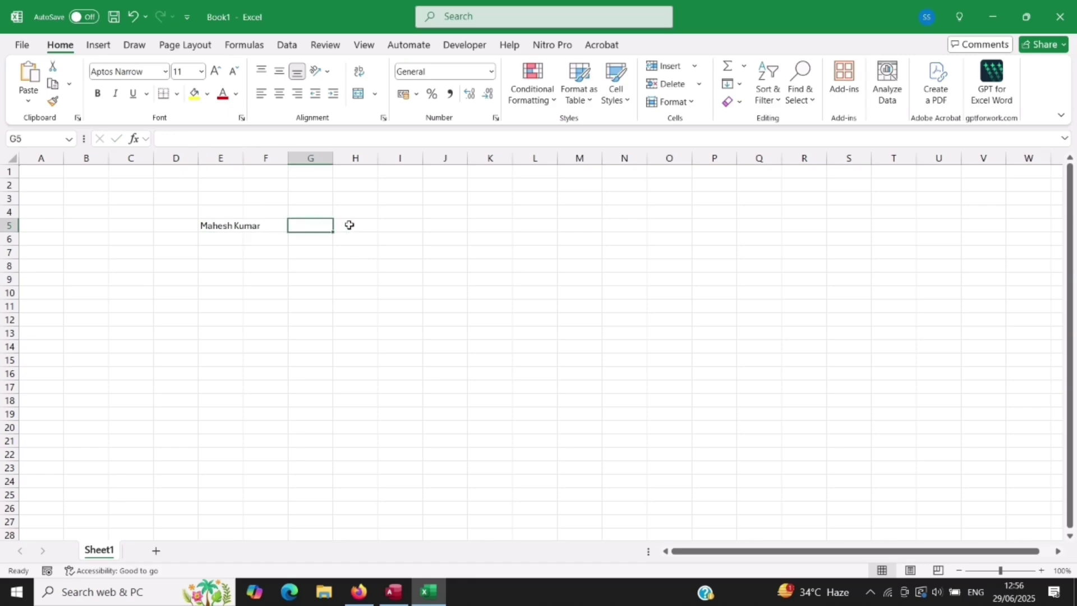
text(100000)
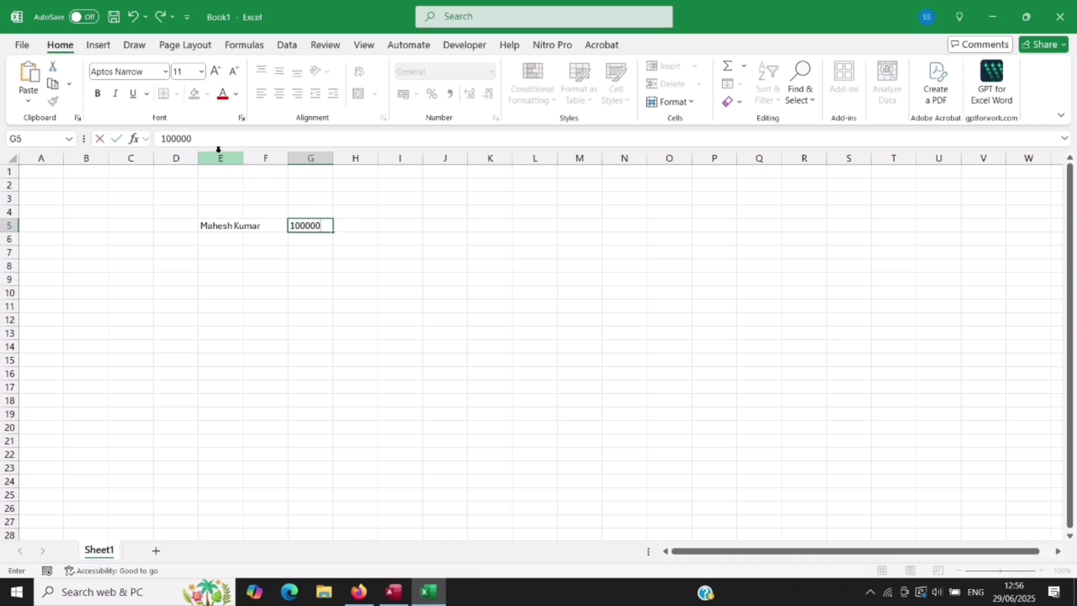
key(Return)
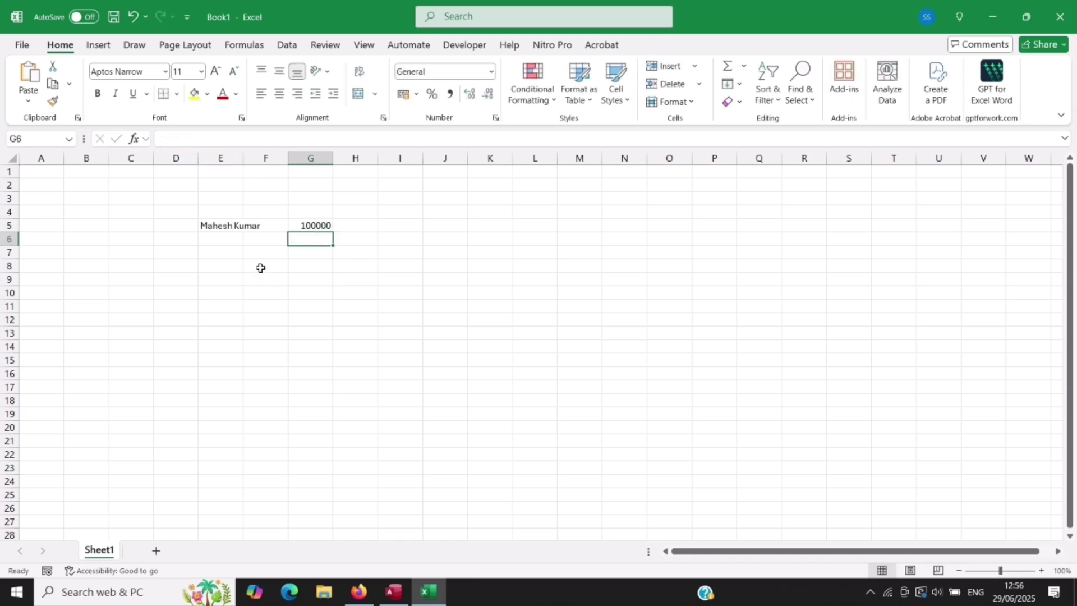
click(245, 229)
click(222, 229)
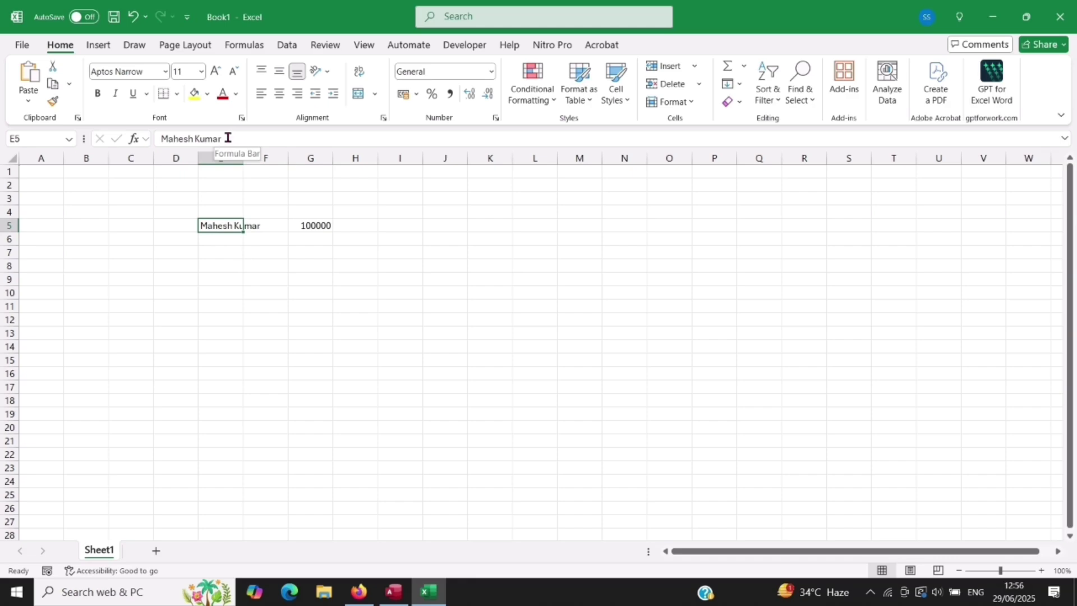
Step: Replace the first name in E5 with a different first name, keeping the surname
click(228, 138)
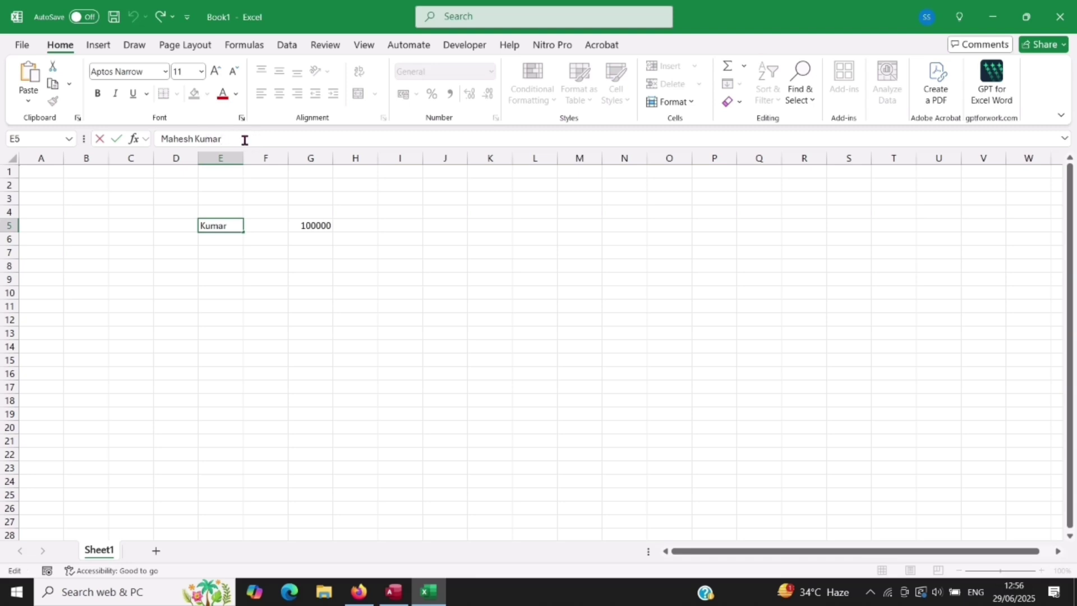
click(194, 138)
key(BackSpace)
key(BackSpace)
key(BackSpace)
key(BackSpace)
key(BackSpace)
key(BackSpace)
text(Suresh)
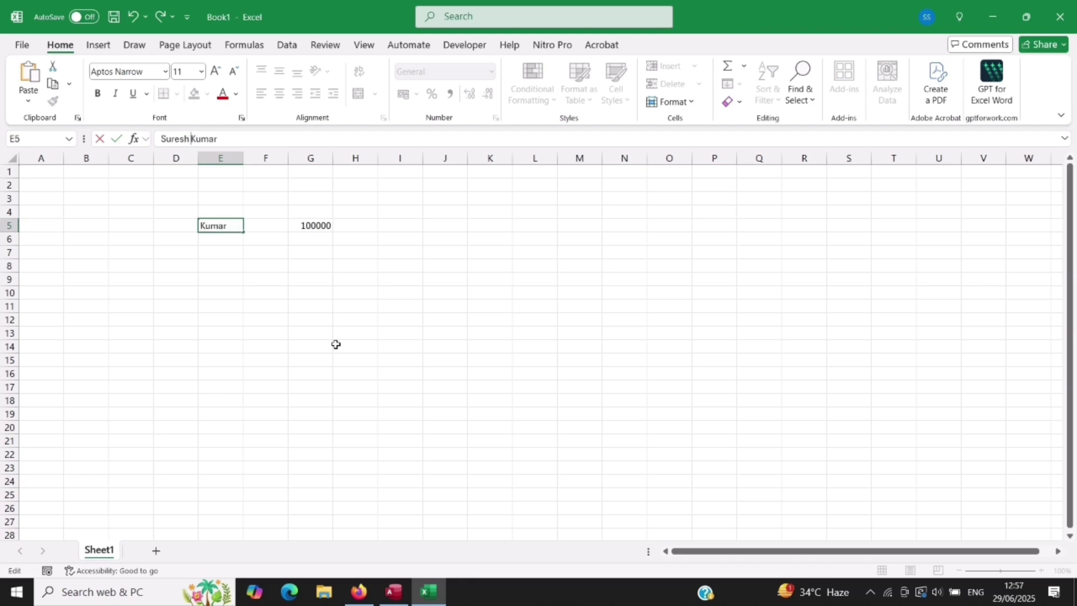
key(Return)
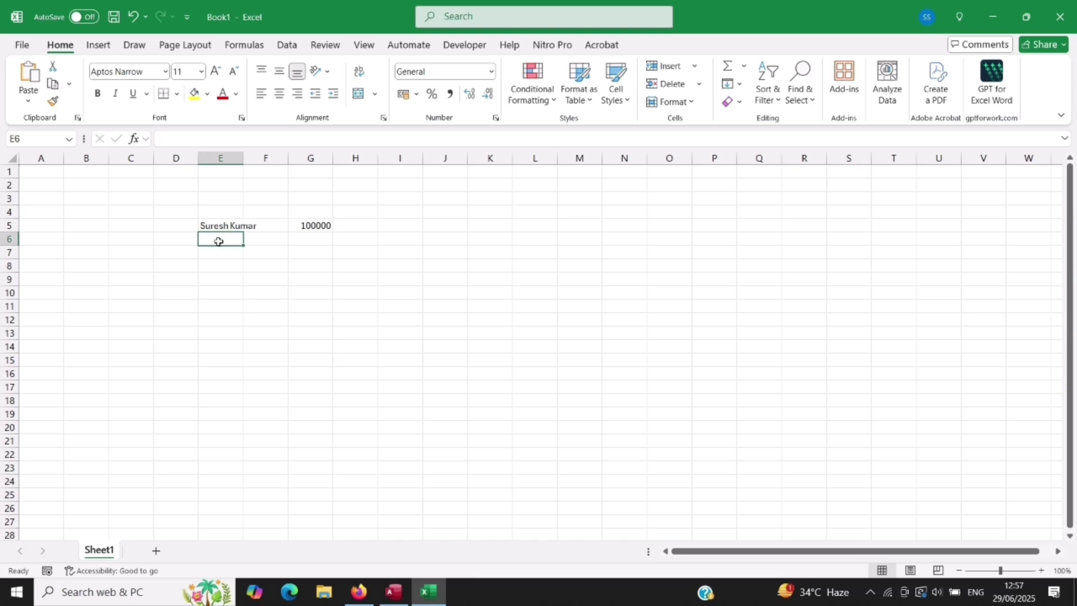
click(219, 226)
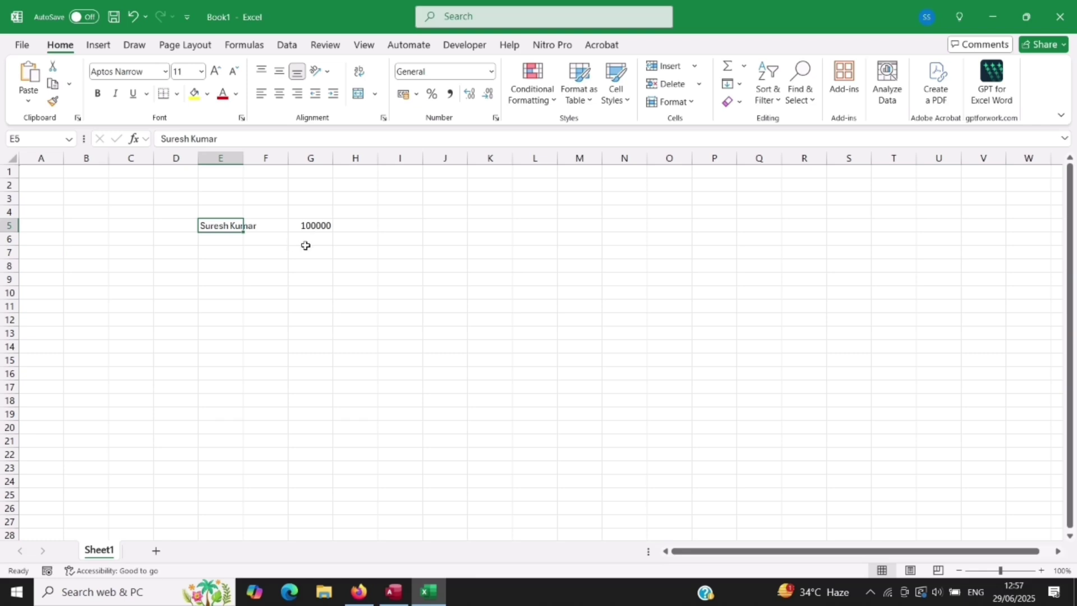
Step: Change the amount in G5 from 100000 to 300000
click(315, 228)
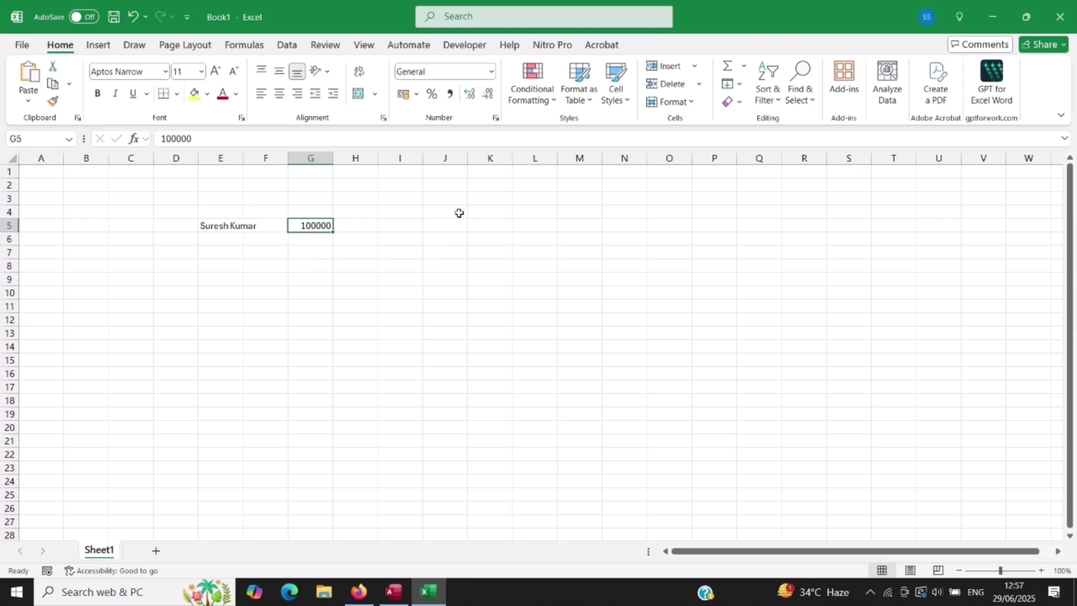
click(203, 142)
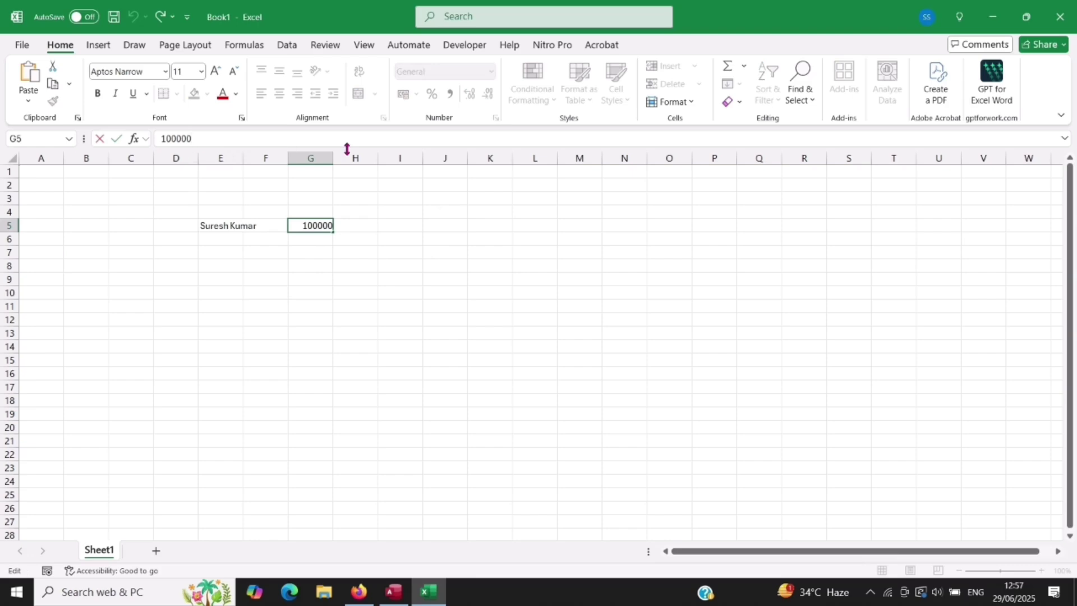
key(BackSpace)
key(BackSpace)
key(BackSpace)
key(BackSpace)
key(BackSpace)
key(BackSpace)
text(300000)
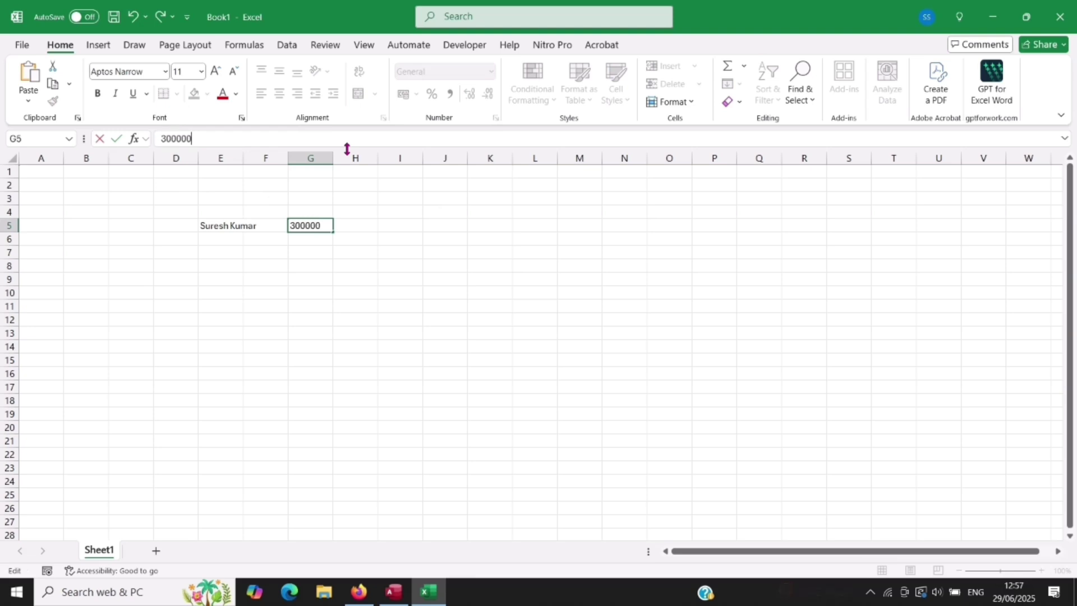
key(Return)
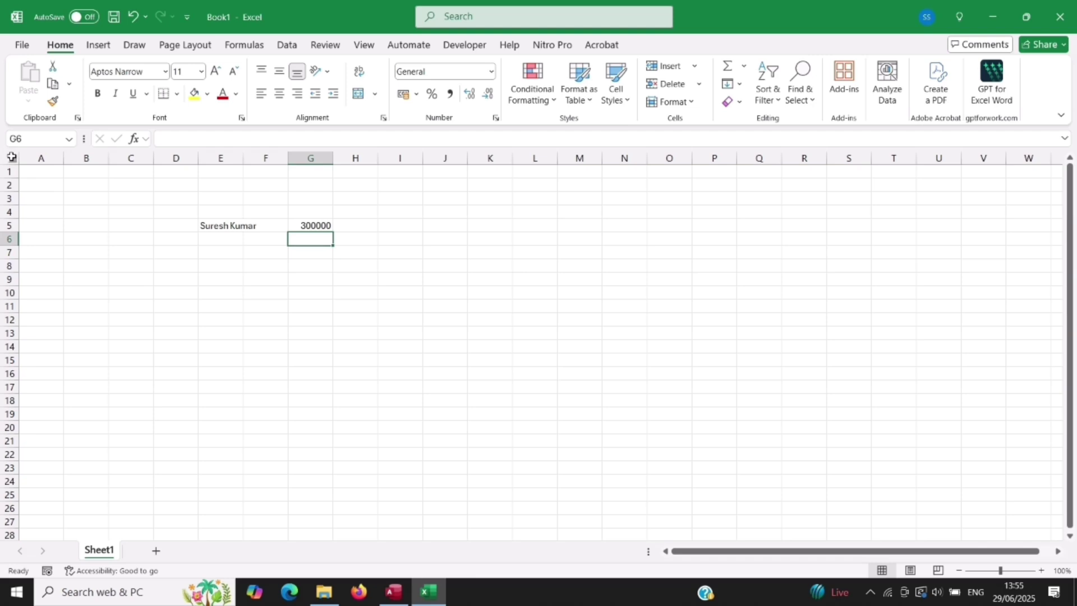
click(12, 156)
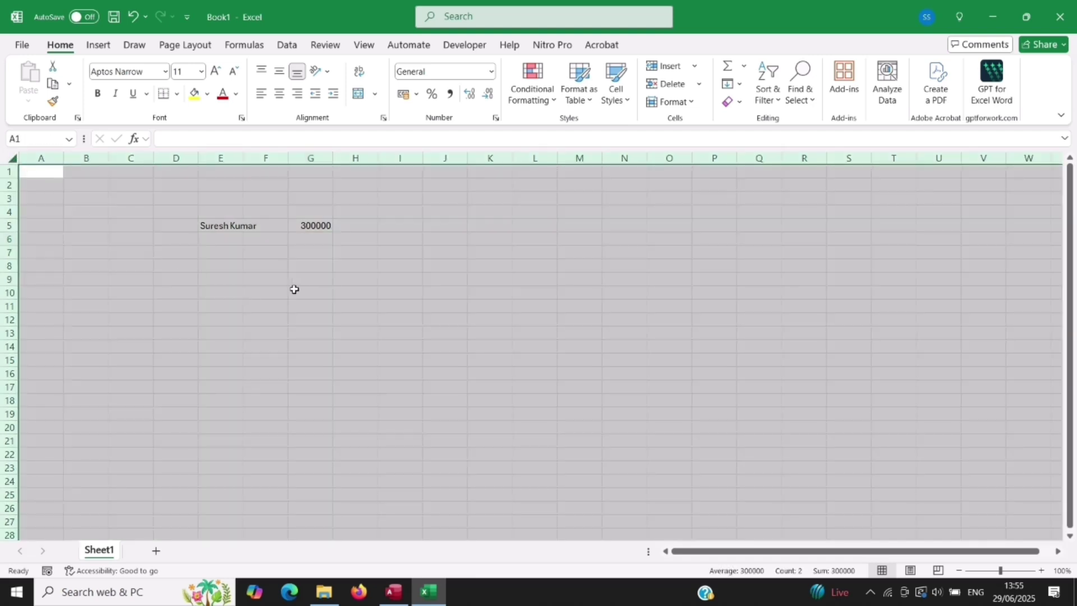
click(224, 344)
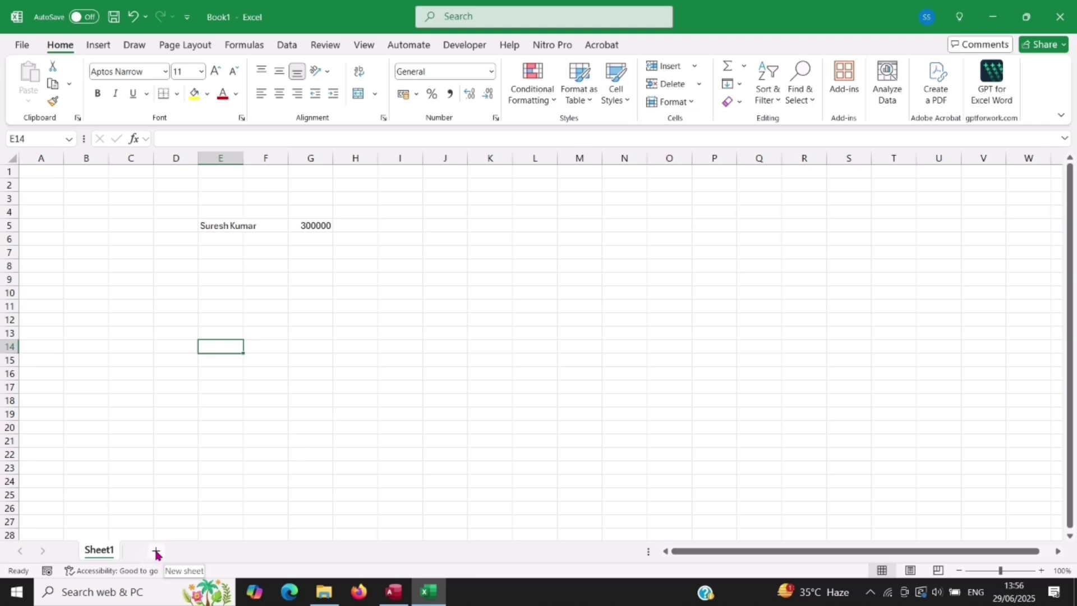
Step: Add Sheet2 through Sheet5, visit Sheet4 and Sheet3, then return to Sheet1
click(156, 553)
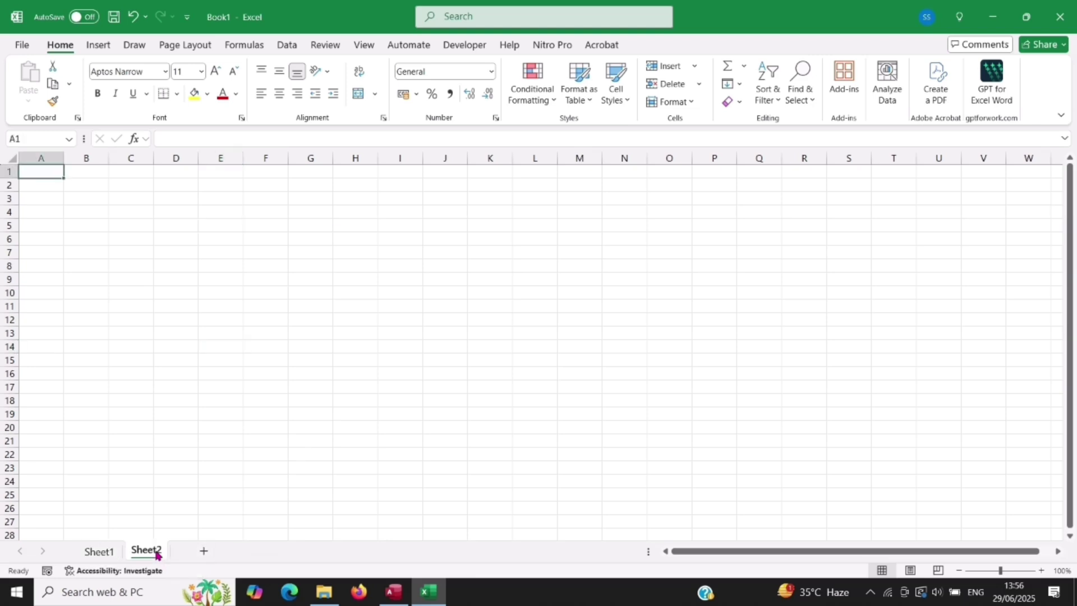
click(204, 552)
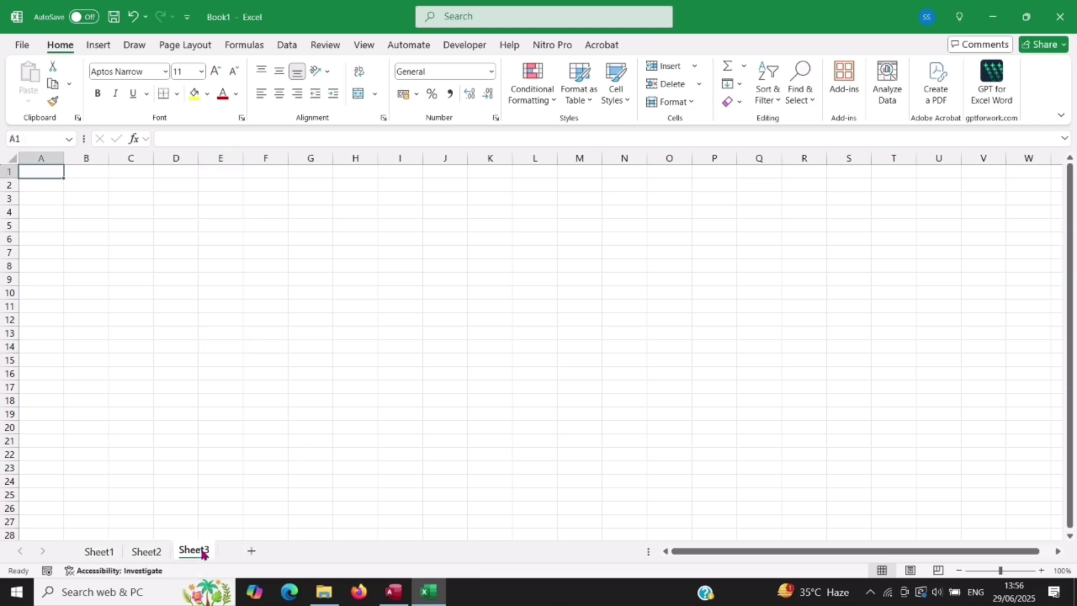
click(252, 553)
click(297, 552)
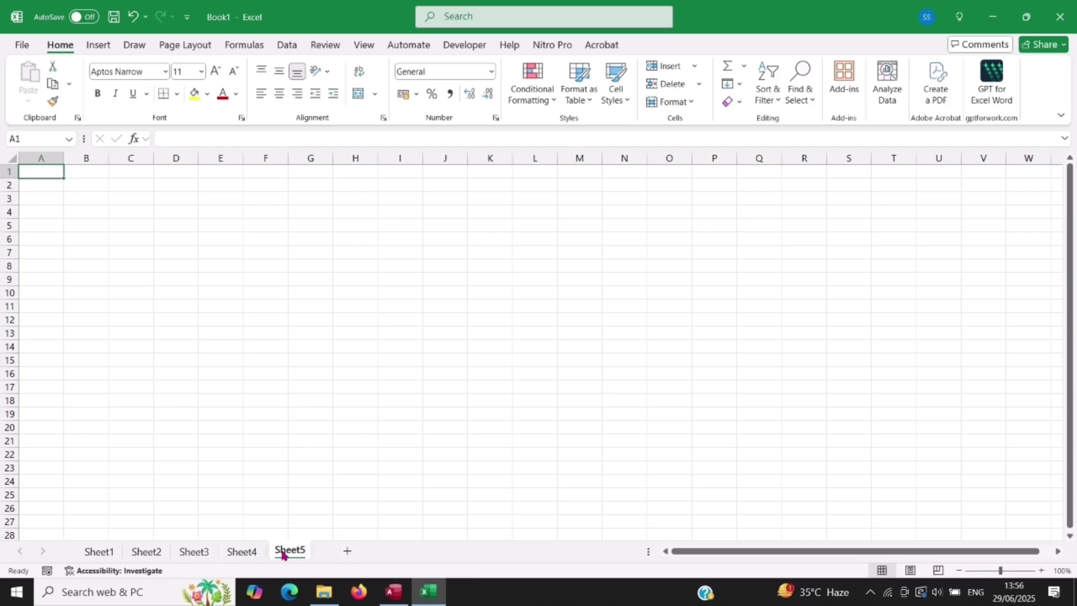
click(258, 555)
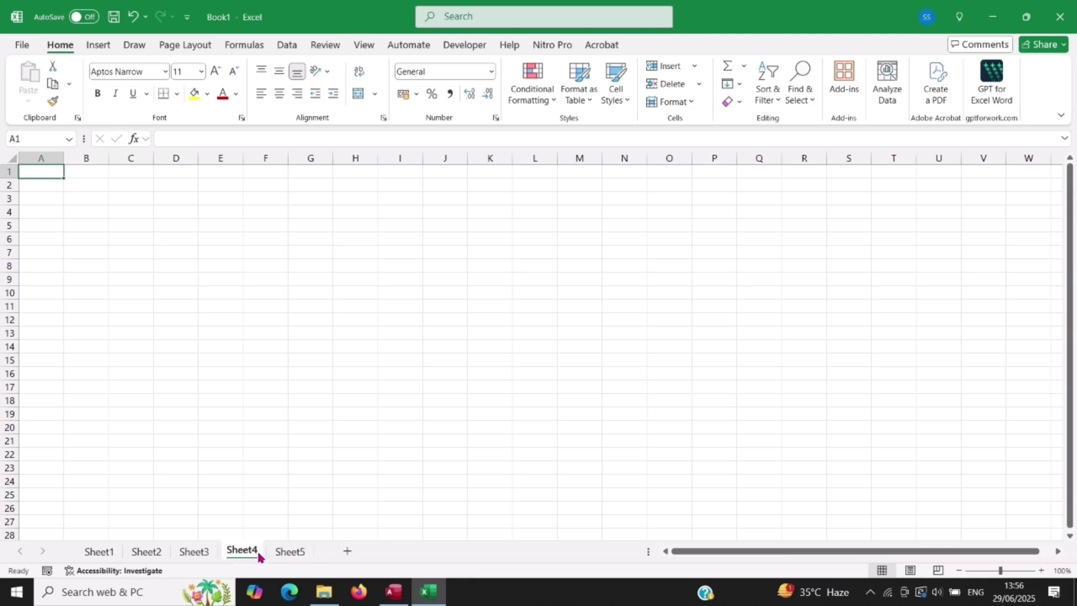
click(205, 554)
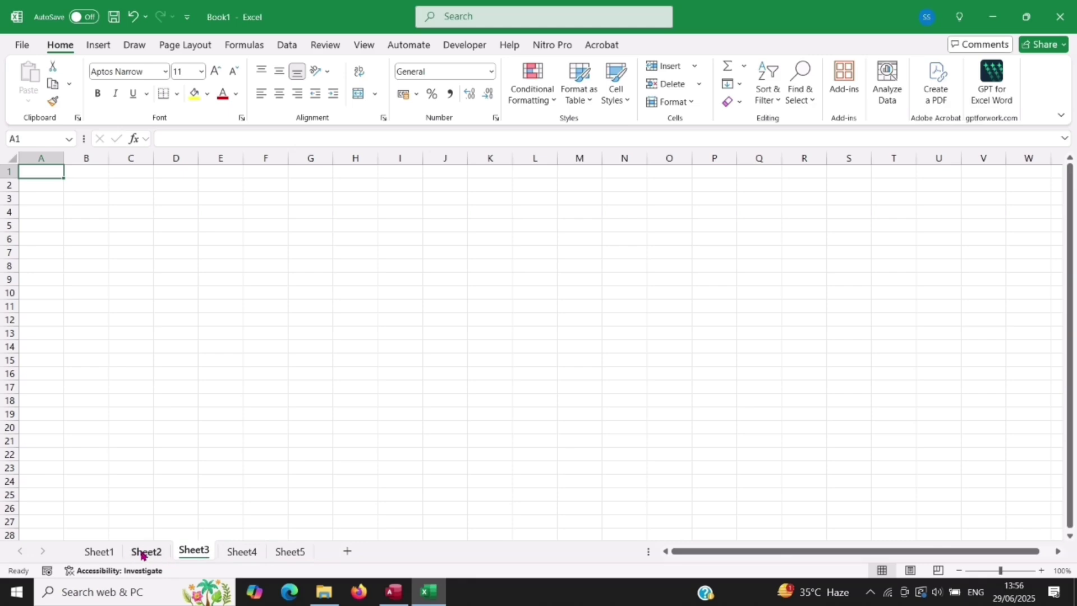
click(101, 553)
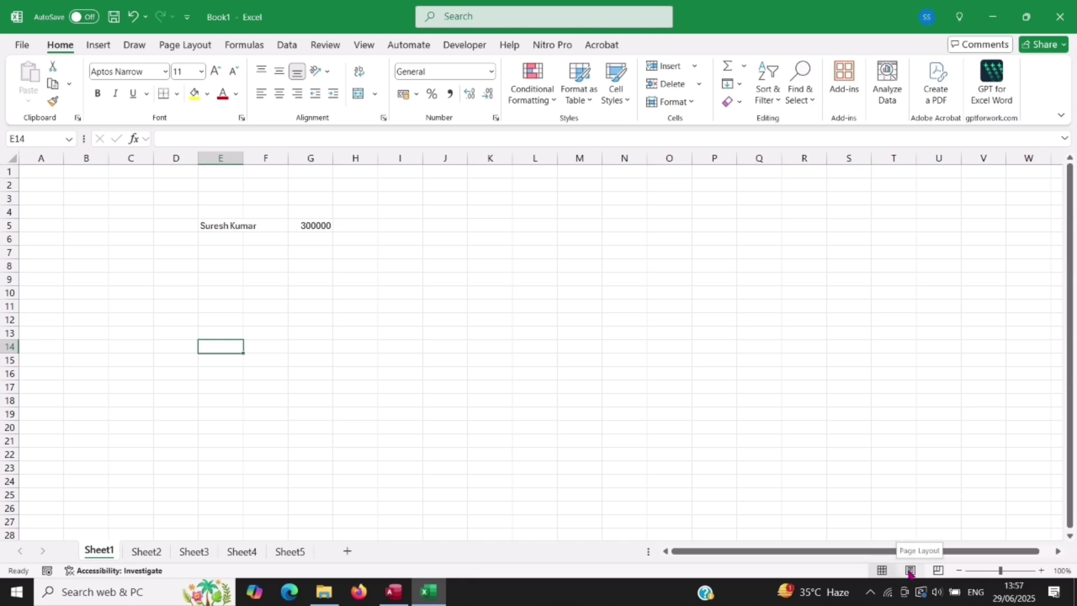
click(909, 571)
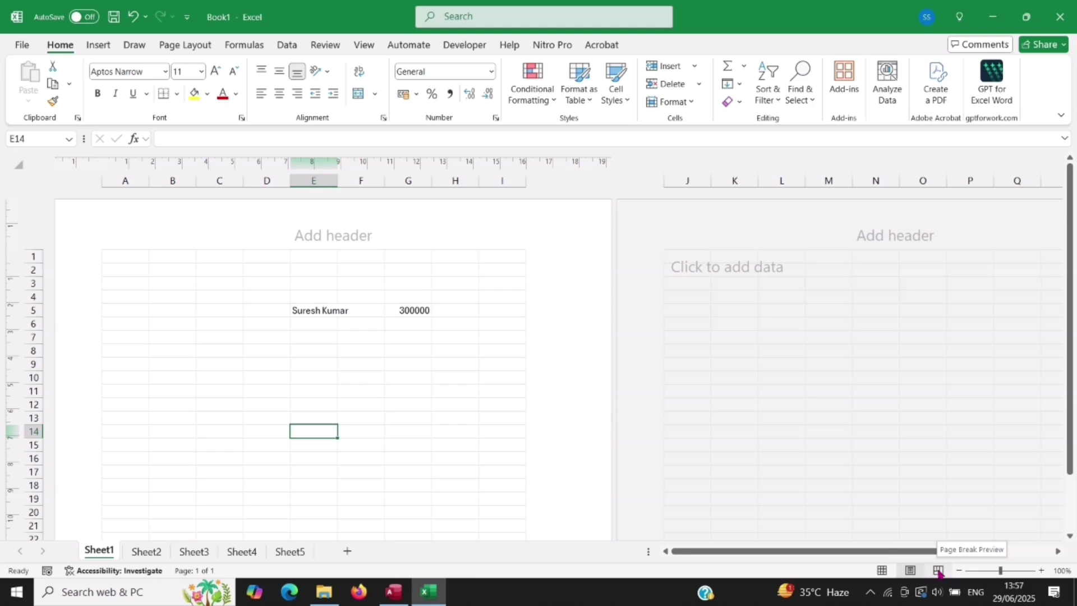
click(939, 571)
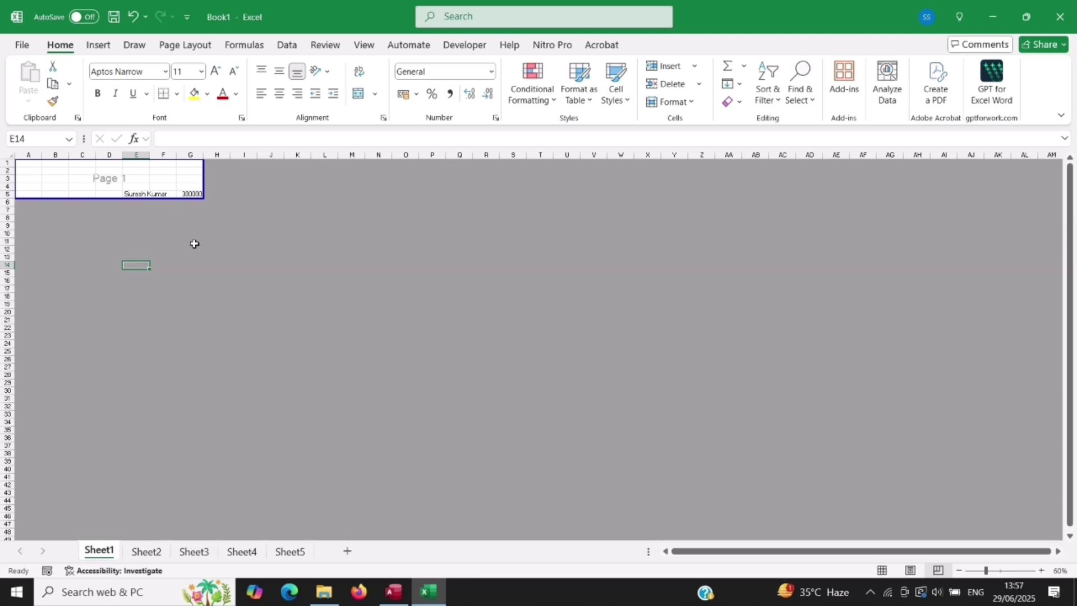
click(881, 570)
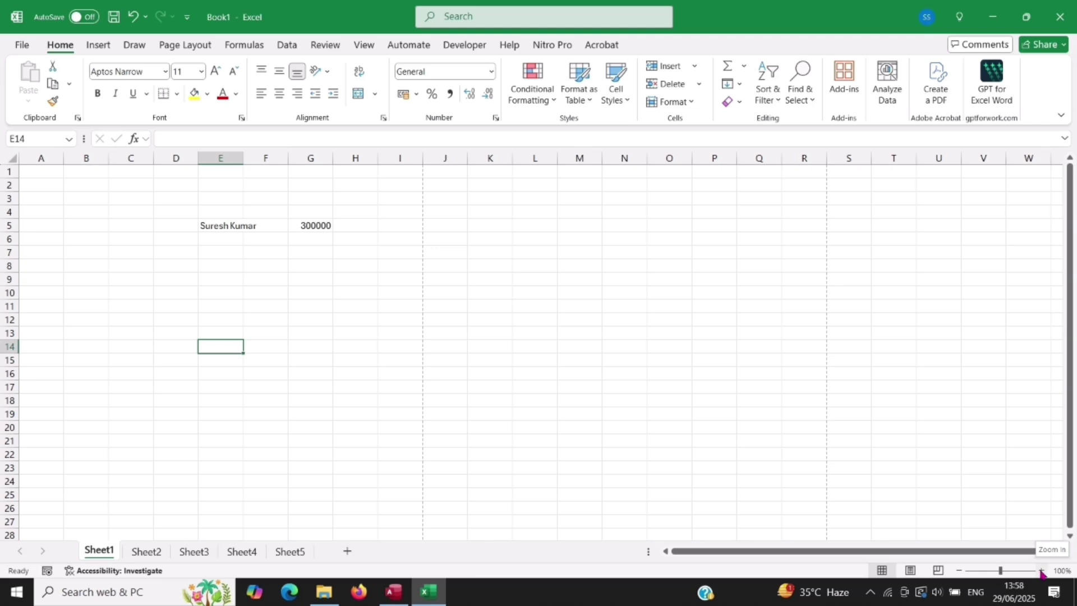
Step: Zoom the sheet in step by step up to 195%
click(1041, 571)
click(1041, 570)
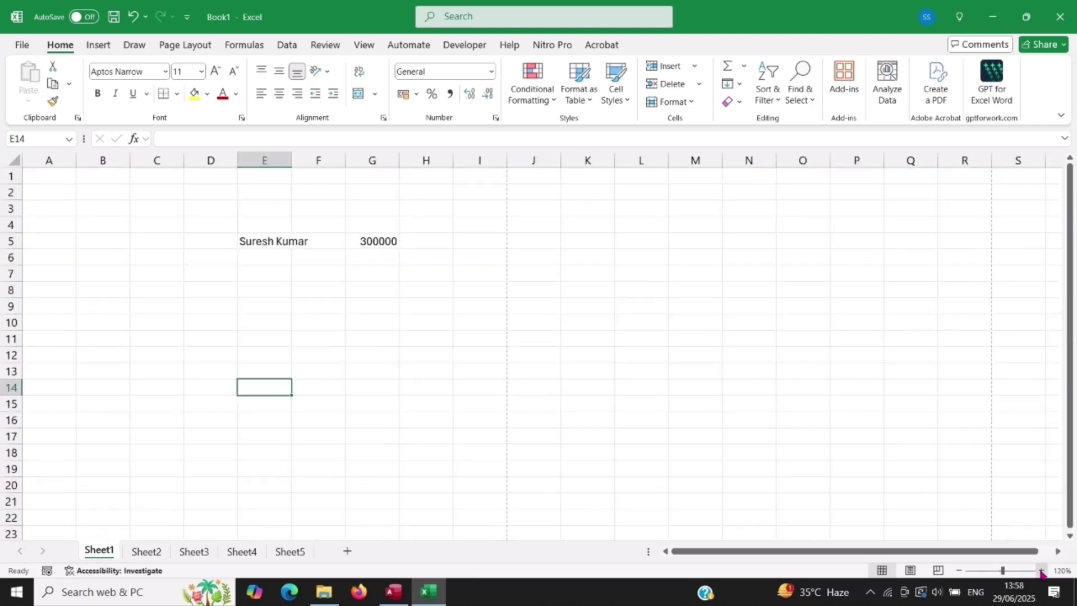
click(1041, 571)
click(1041, 571)
click(1040, 571)
click(1041, 571)
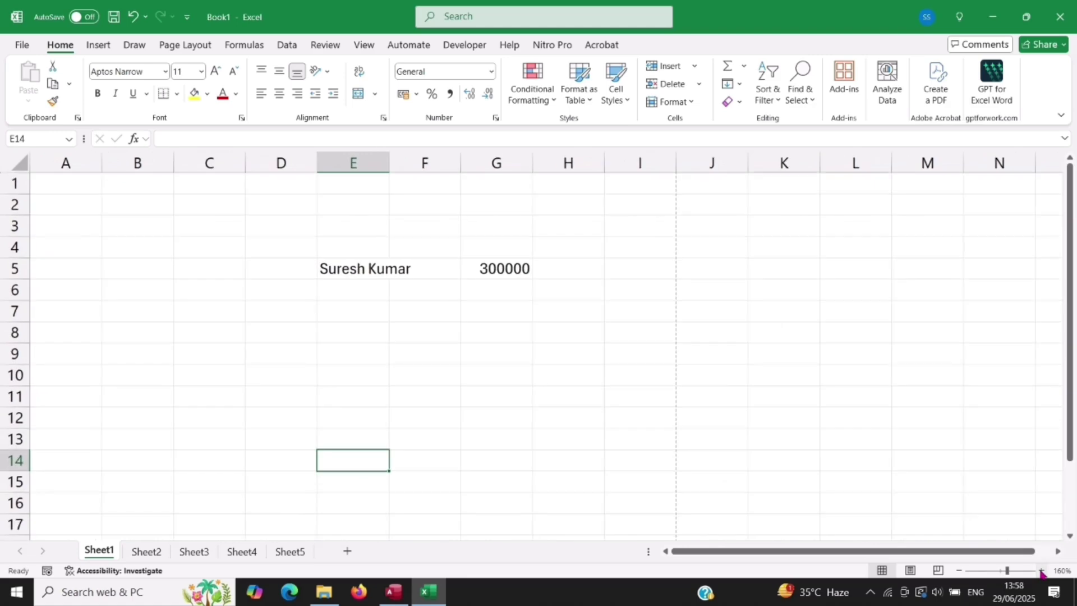
click(1040, 570)
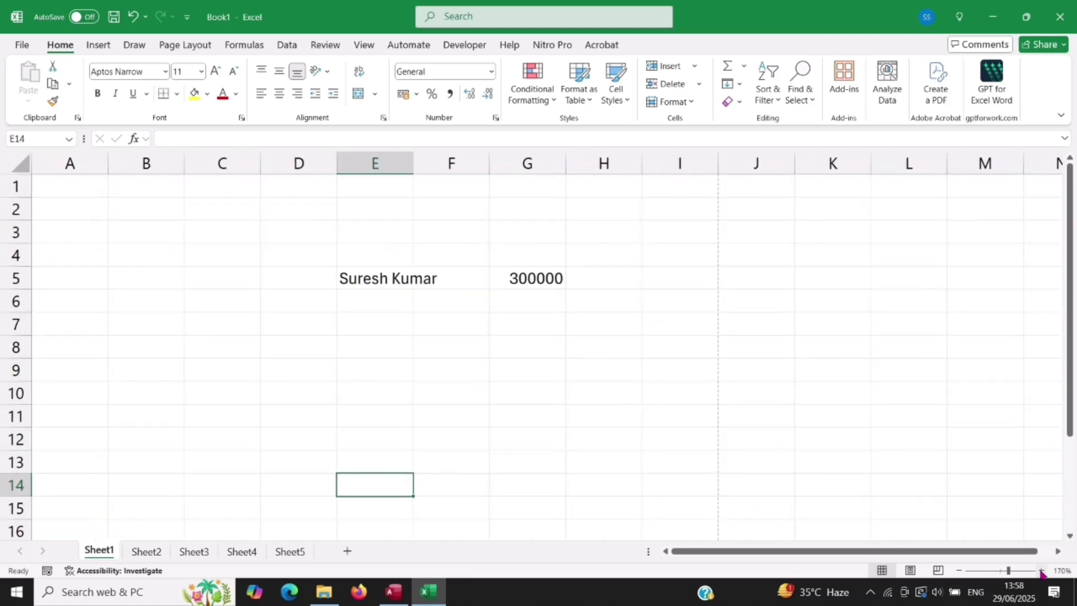
click(1041, 571)
click(1041, 571)
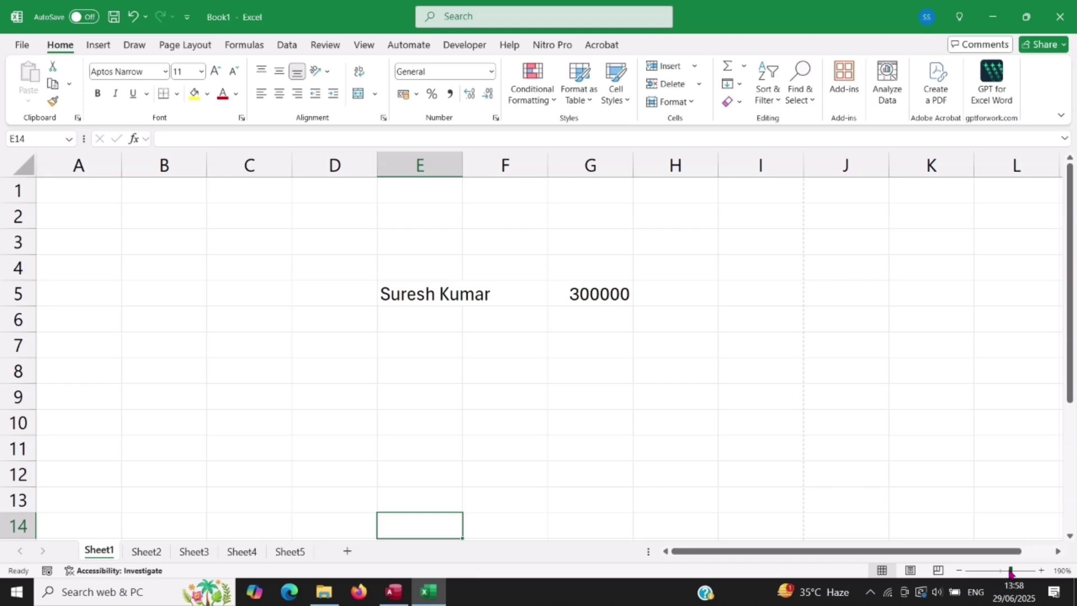
drag(1009, 570, 984, 571)
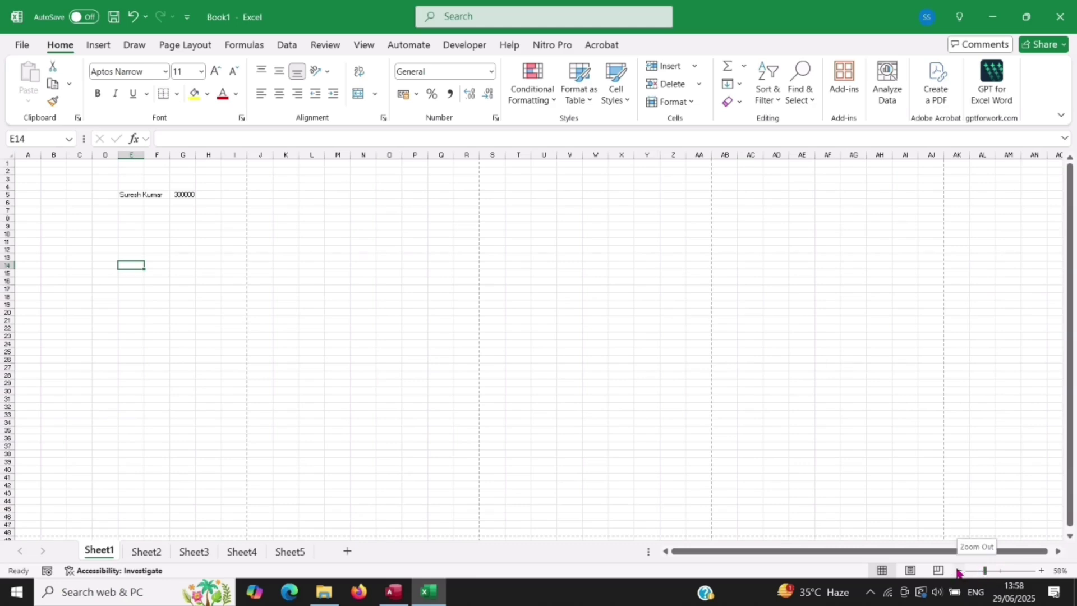
Step: Zoom the sheet back out down to 20%
click(960, 571)
click(960, 571)
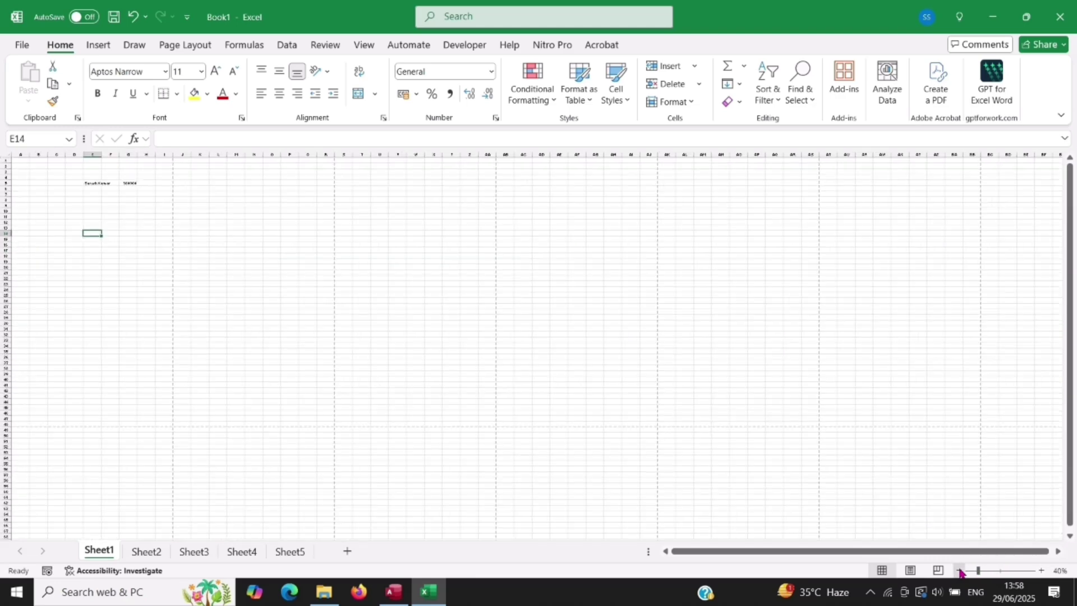
click(960, 571)
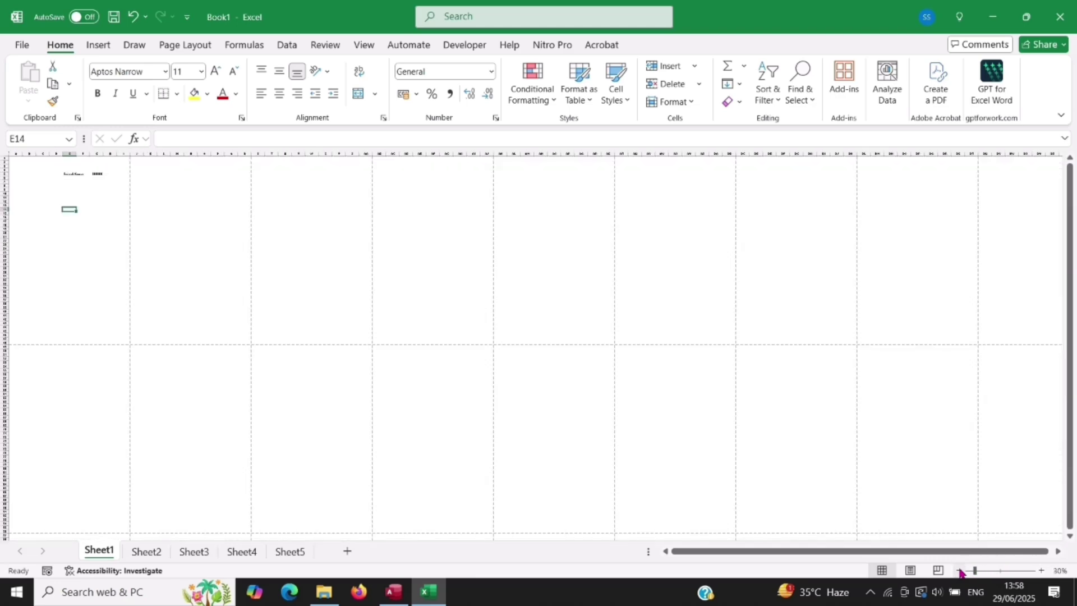
click(959, 571)
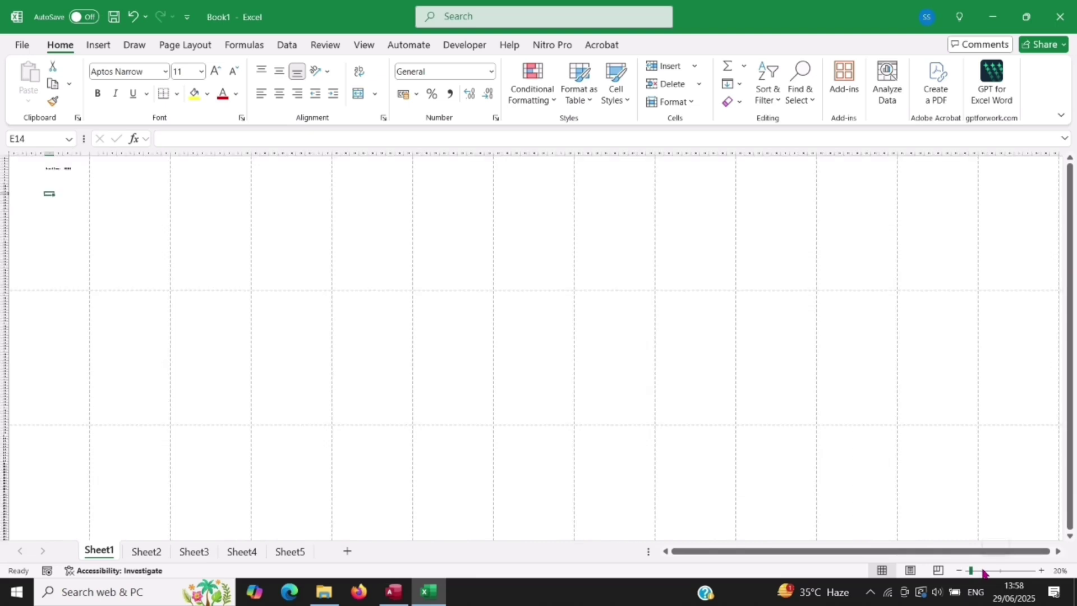
Step: Zoom the sheet back in to settle at 110%
click(1043, 571)
click(1043, 571)
click(1042, 571)
click(1042, 571)
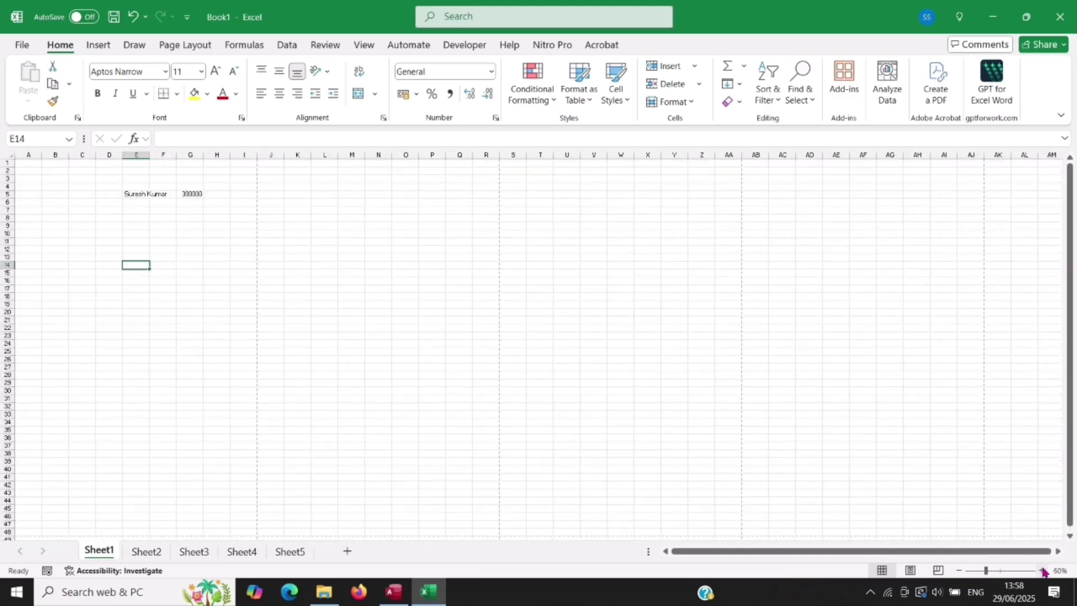
click(1042, 571)
click(1043, 571)
click(1043, 571)
click(1043, 571)
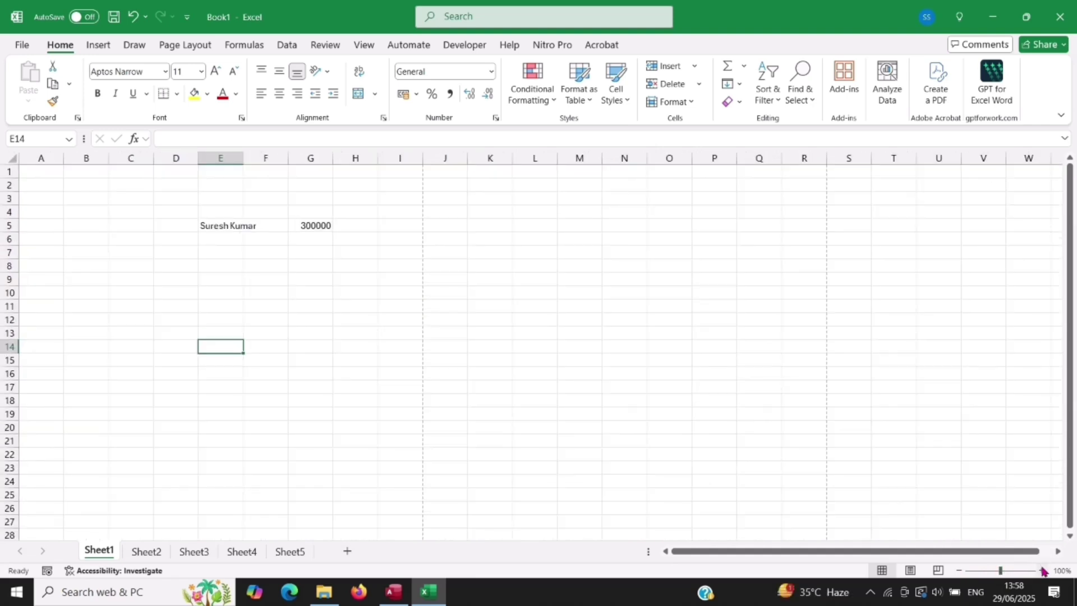
click(1043, 571)
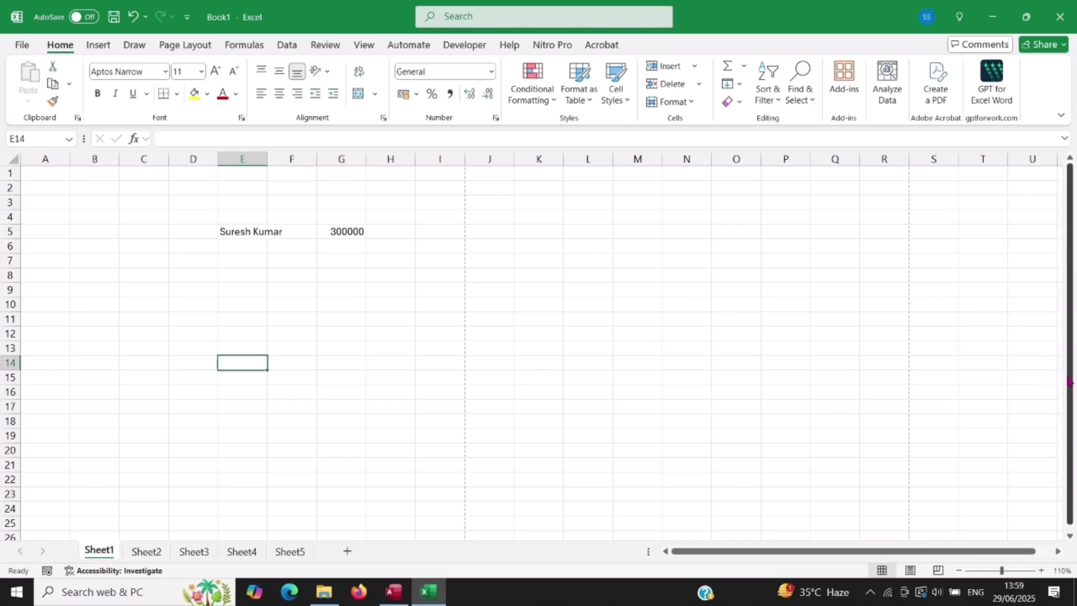
drag(1070, 383, 1073, 439)
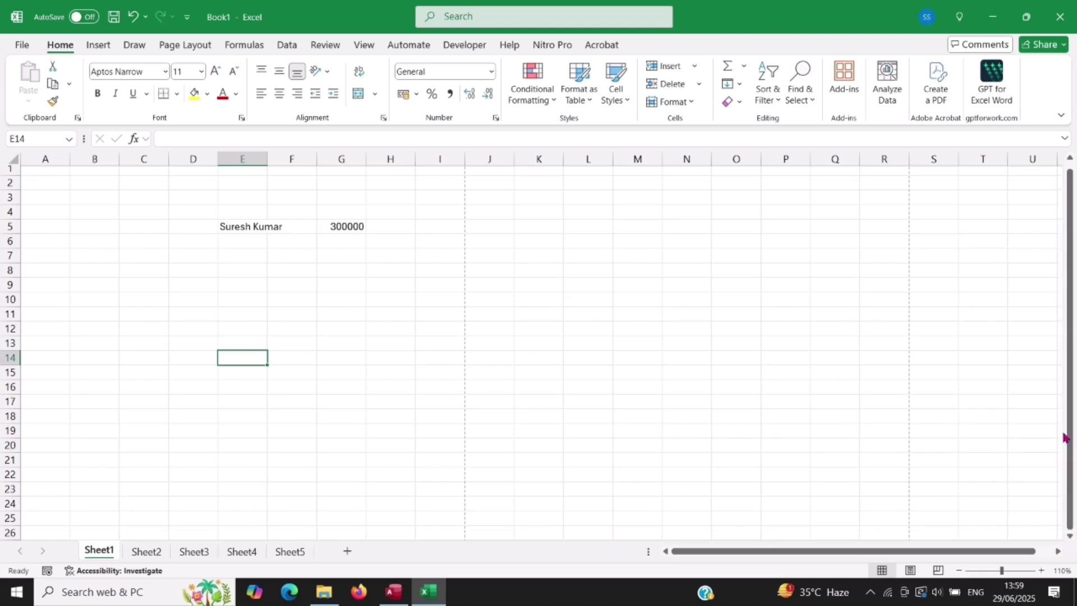
drag(1069, 444, 1073, 415)
click(1072, 393)
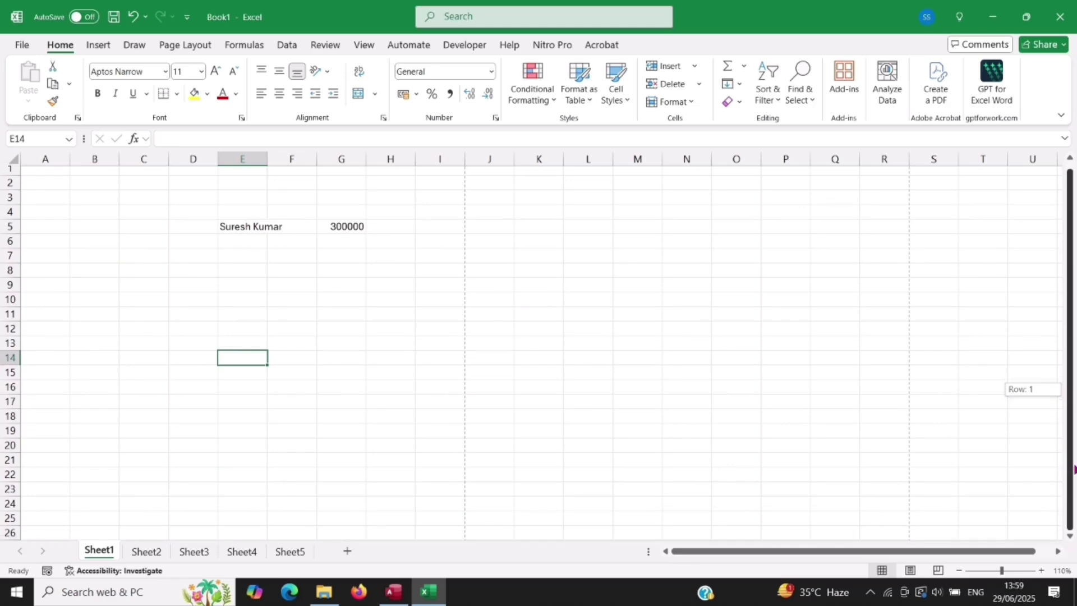
drag(1073, 469, 1074, 477)
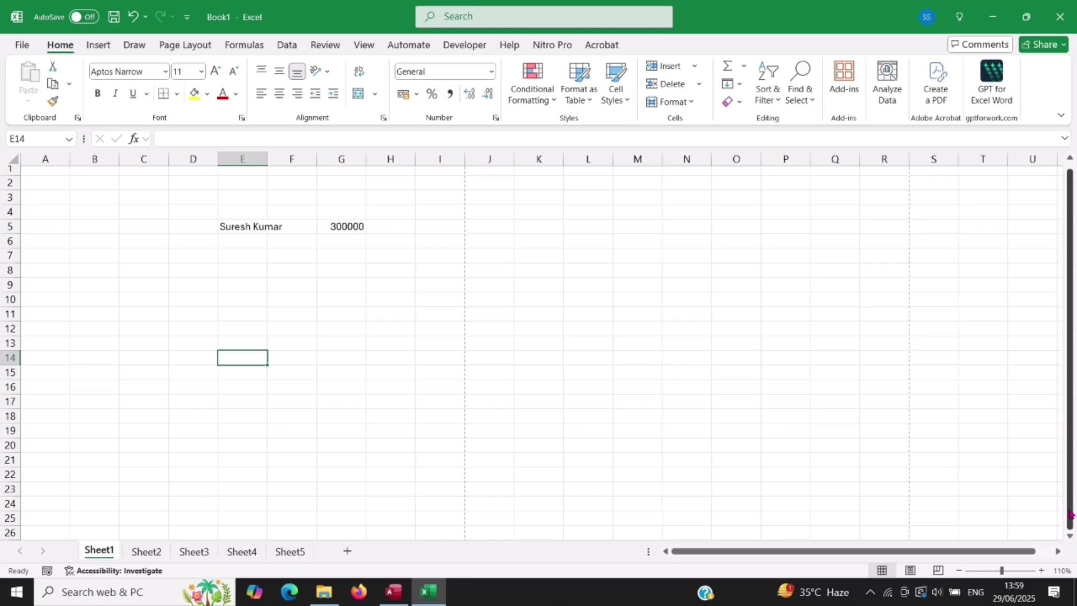
scroll(1070, 529, down, 1)
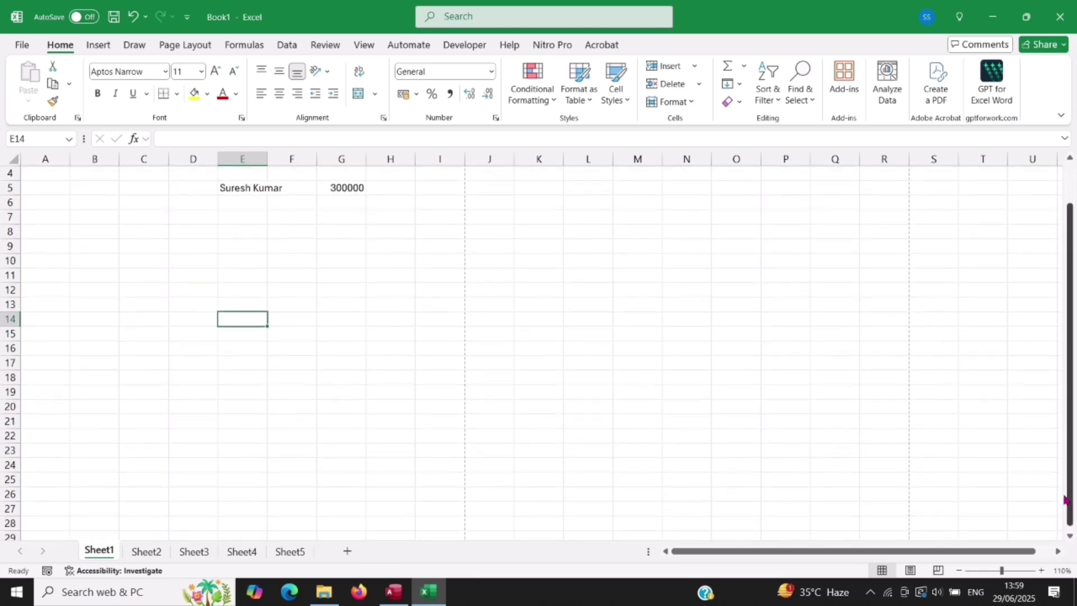
drag(1070, 496, 1071, 404)
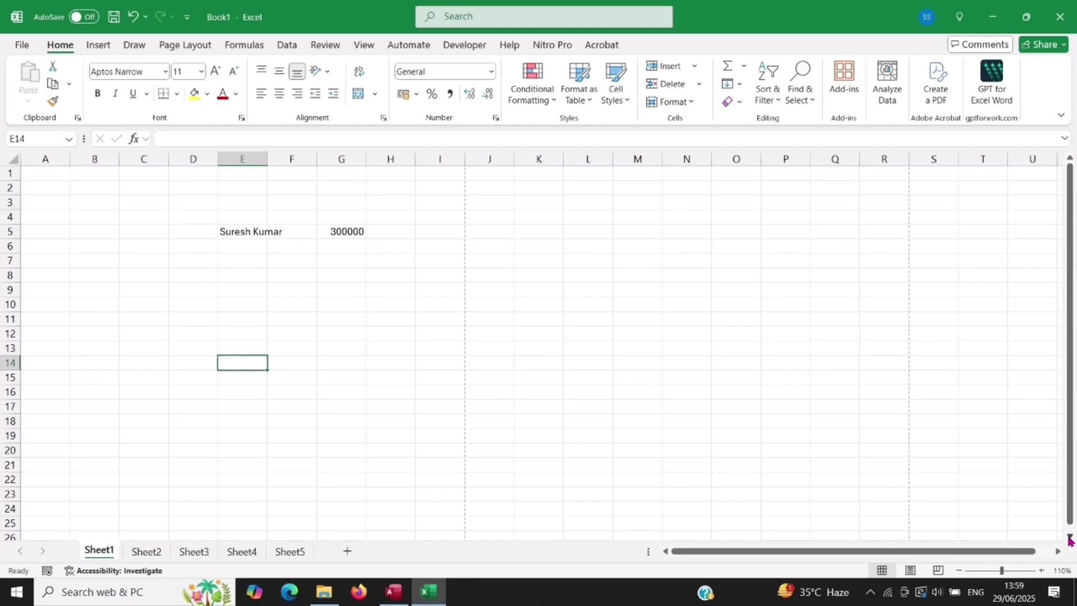
click(1069, 537)
click(1070, 537)
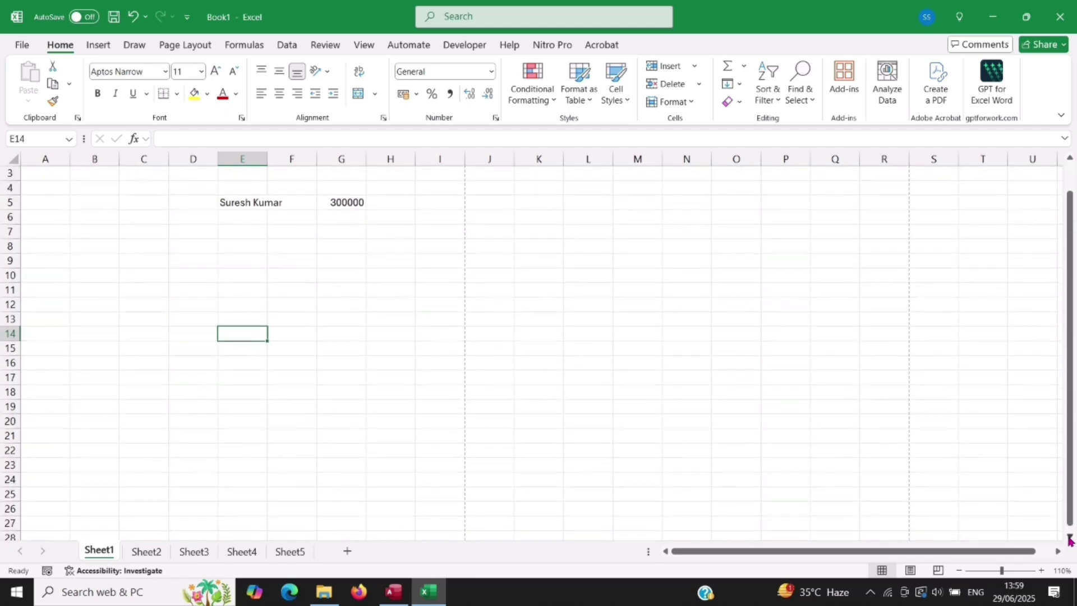
click(1069, 160)
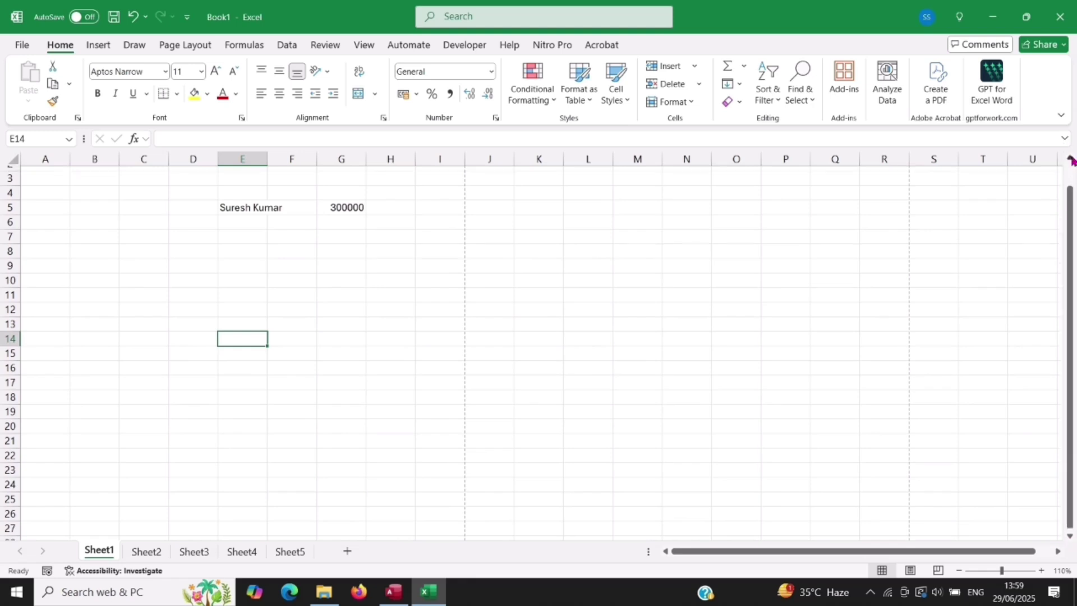
click(1069, 160)
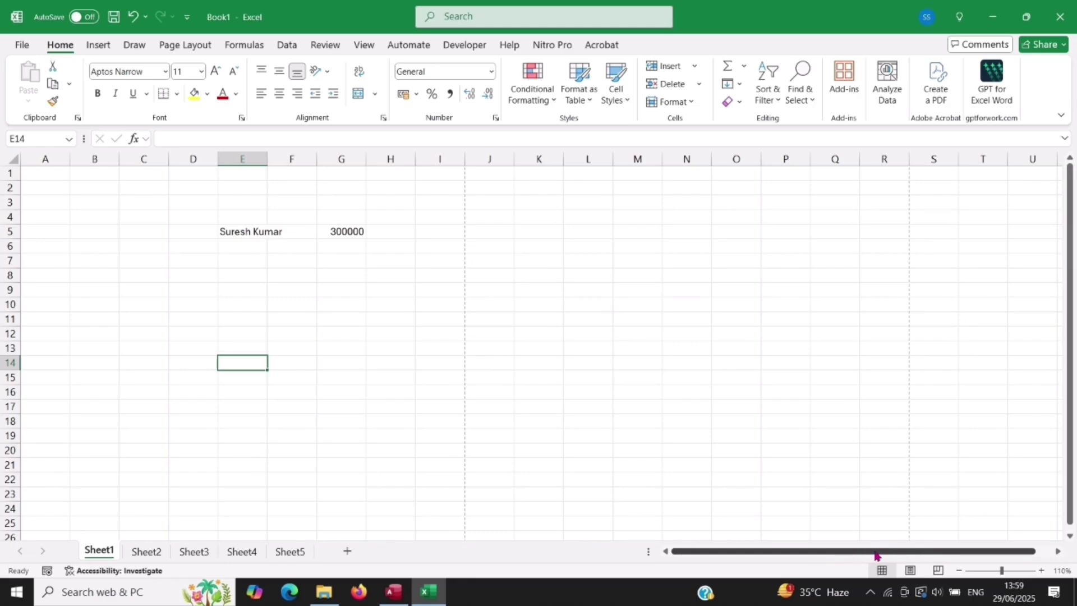
mouse_move(878, 556)
mouse_down()
mouse_move(926, 555)
mouse_move(868, 553)
mouse_move(883, 552)
mouse_up()
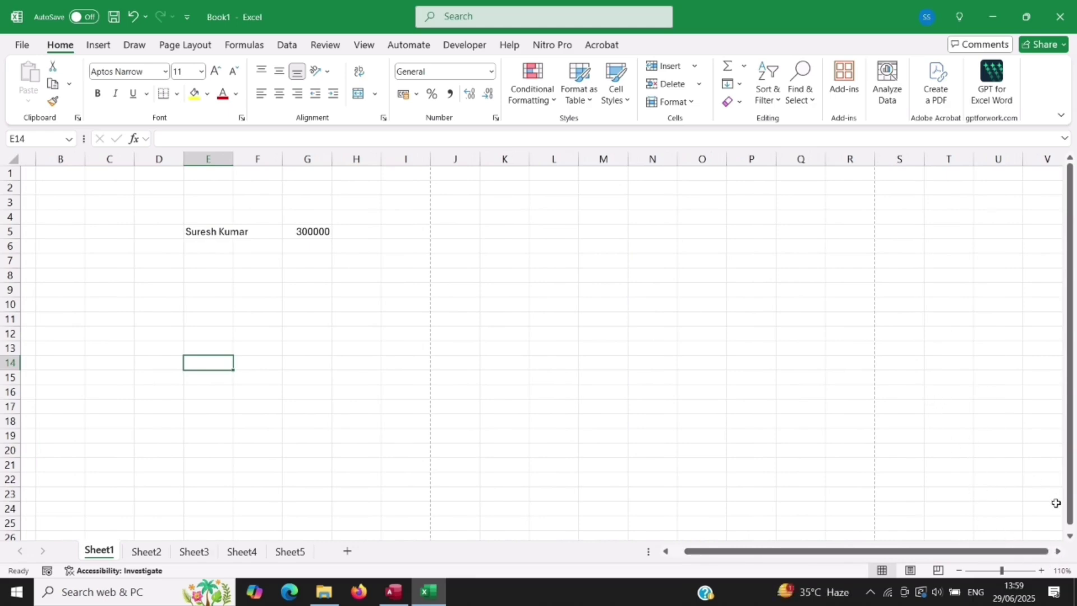
drag(1000, 552, 1013, 552)
click(1057, 552)
click(1057, 553)
click(1057, 552)
click(1057, 552)
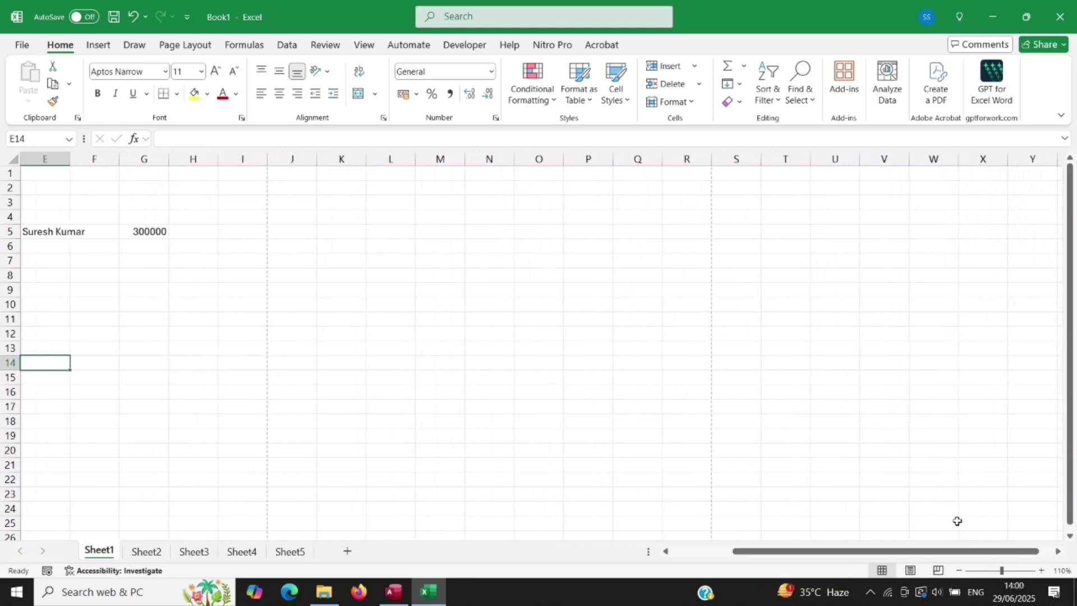
click(1057, 552)
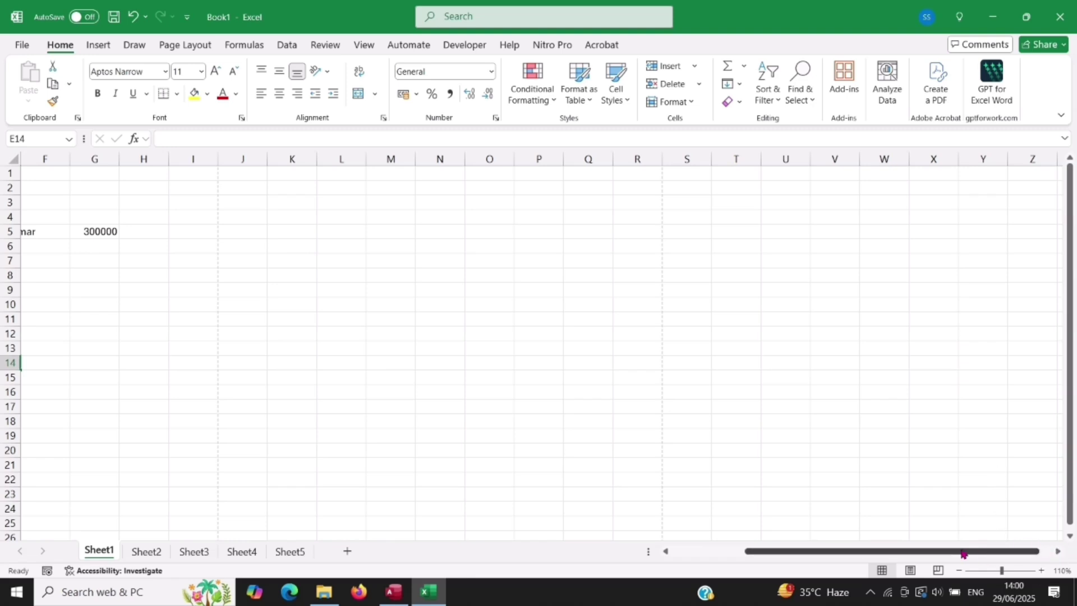
drag(963, 554, 819, 550)
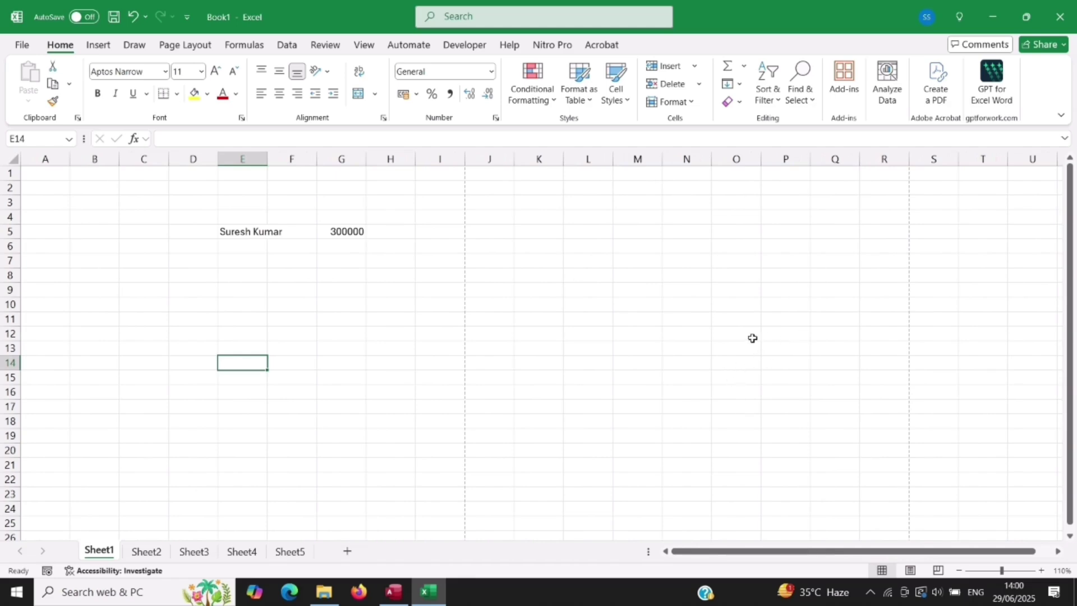
click(1060, 118)
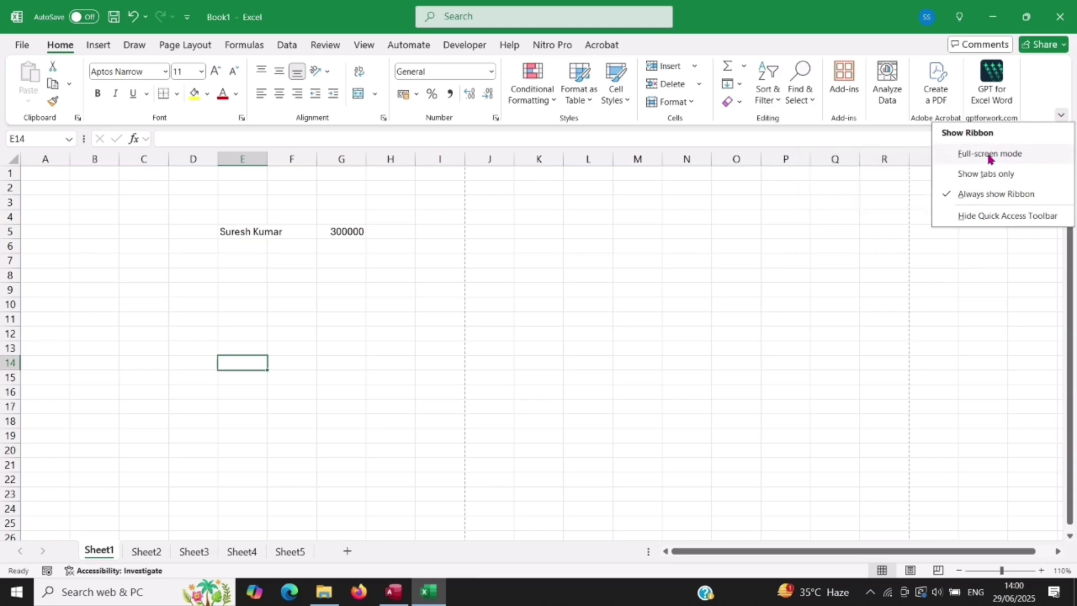
click(988, 155)
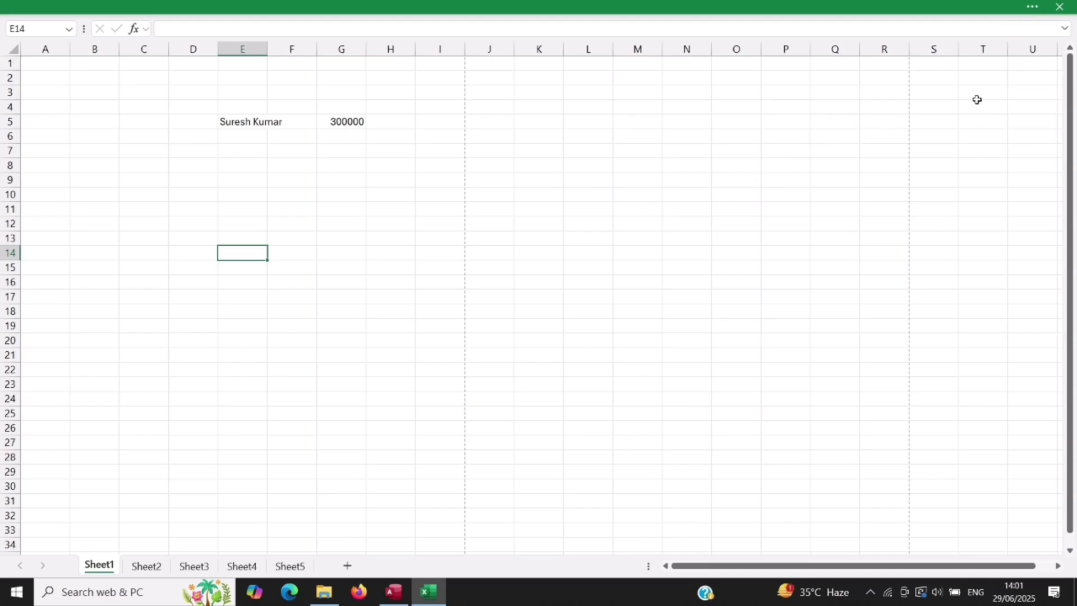
click(1033, 8)
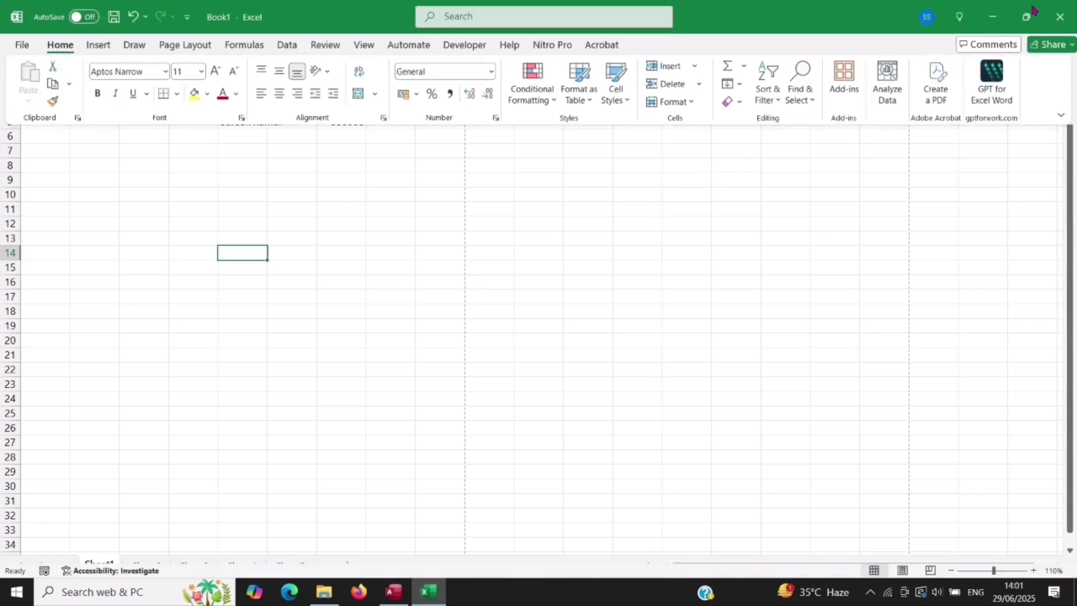
click(1061, 116)
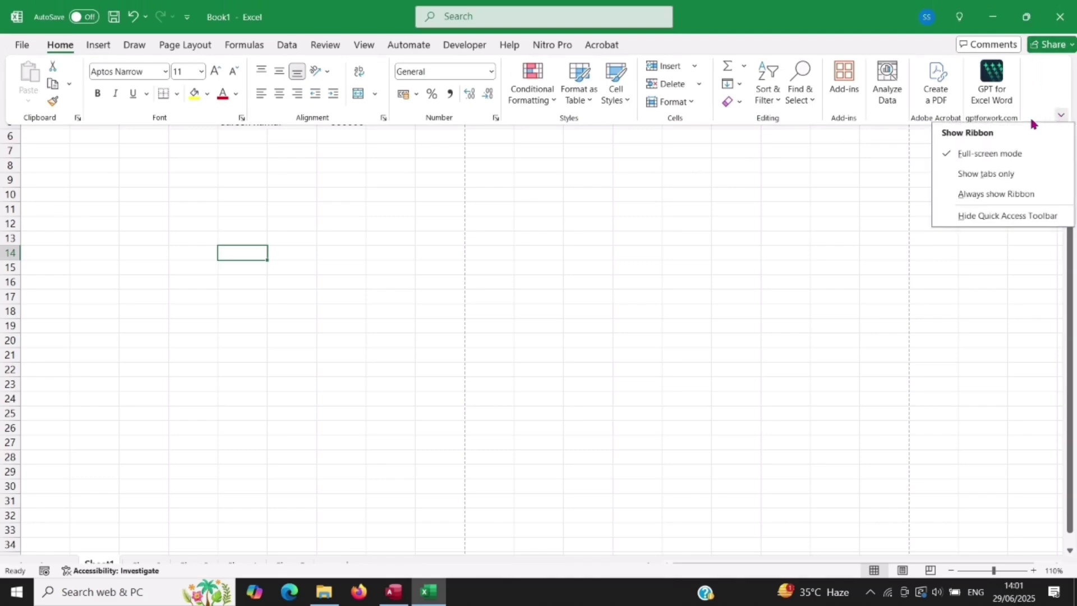
click(1002, 196)
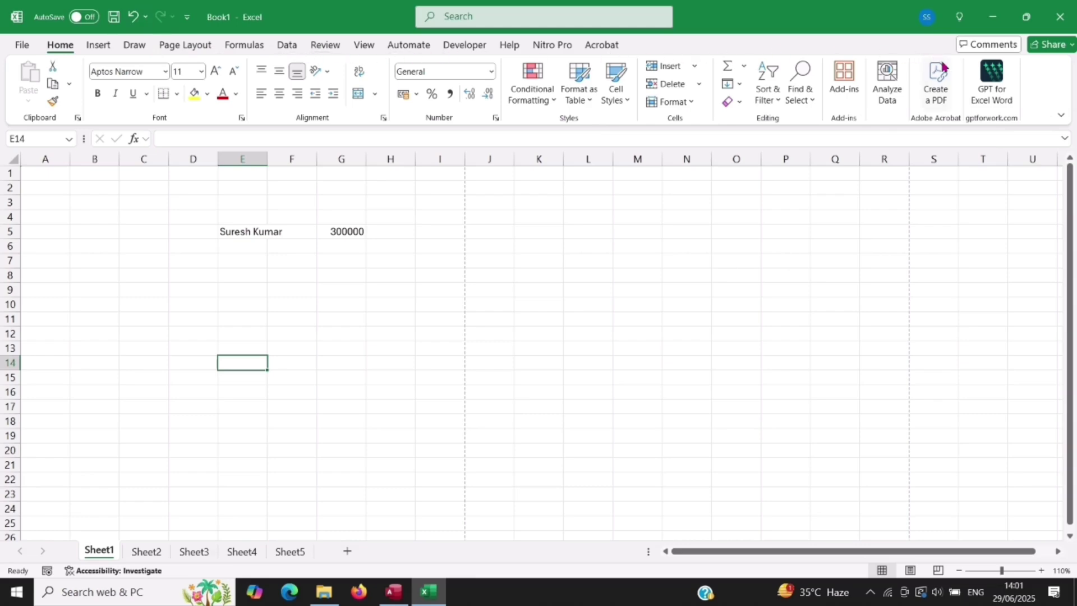
Step: Collapse the ribbon to tab names, then switch to Always show Ribbon
click(1062, 119)
click(994, 172)
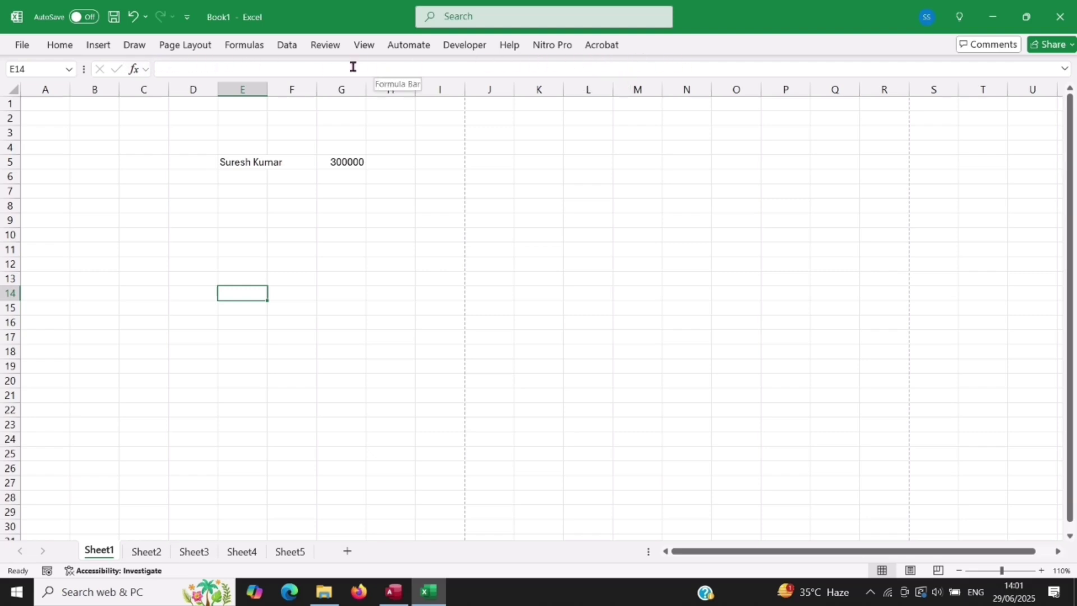
click(363, 45)
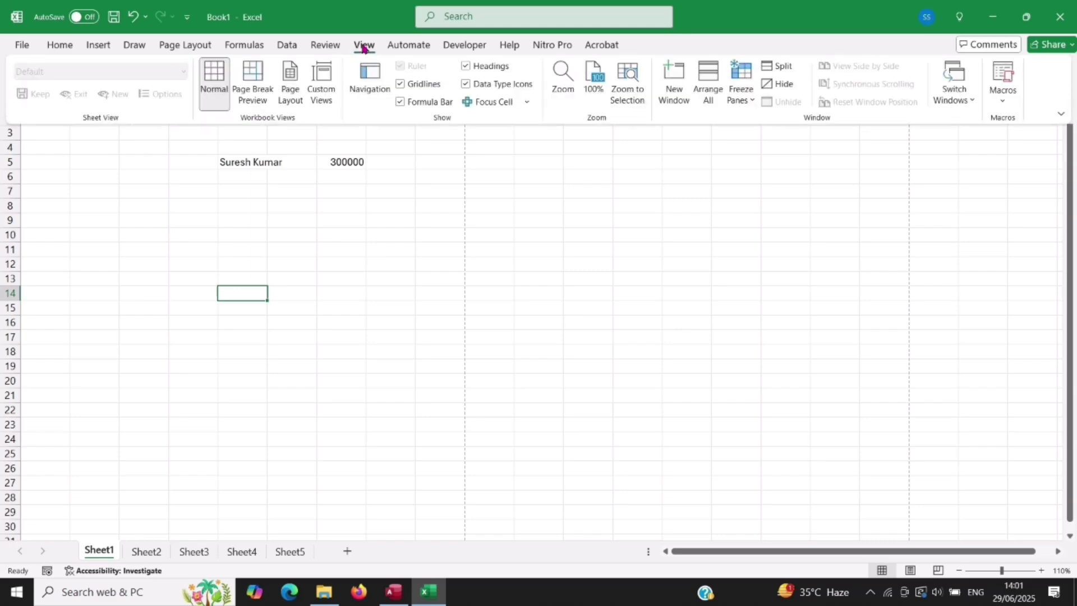
click(1059, 115)
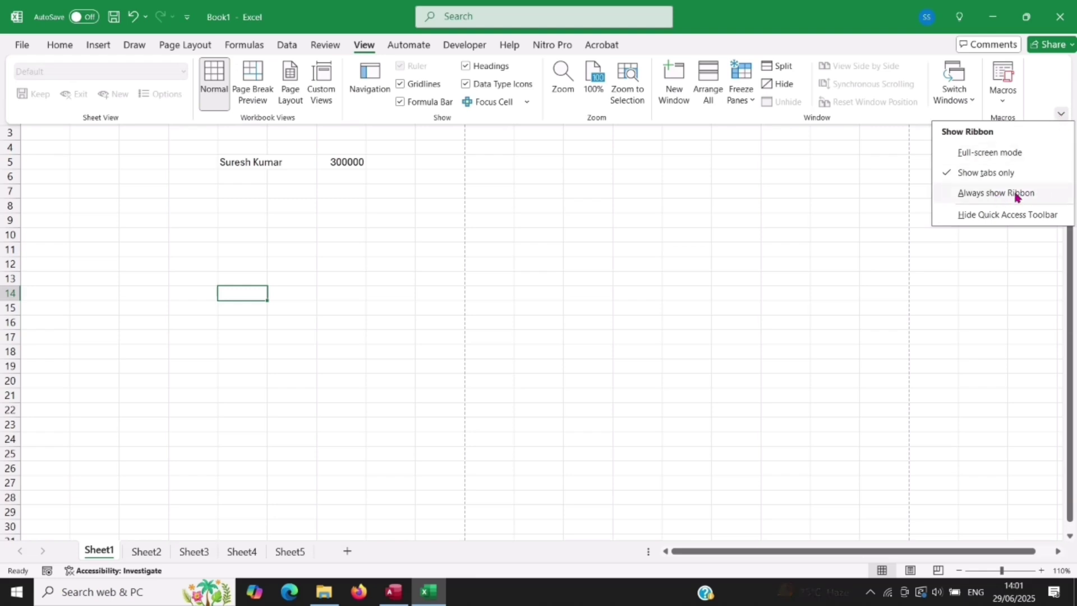
click(995, 193)
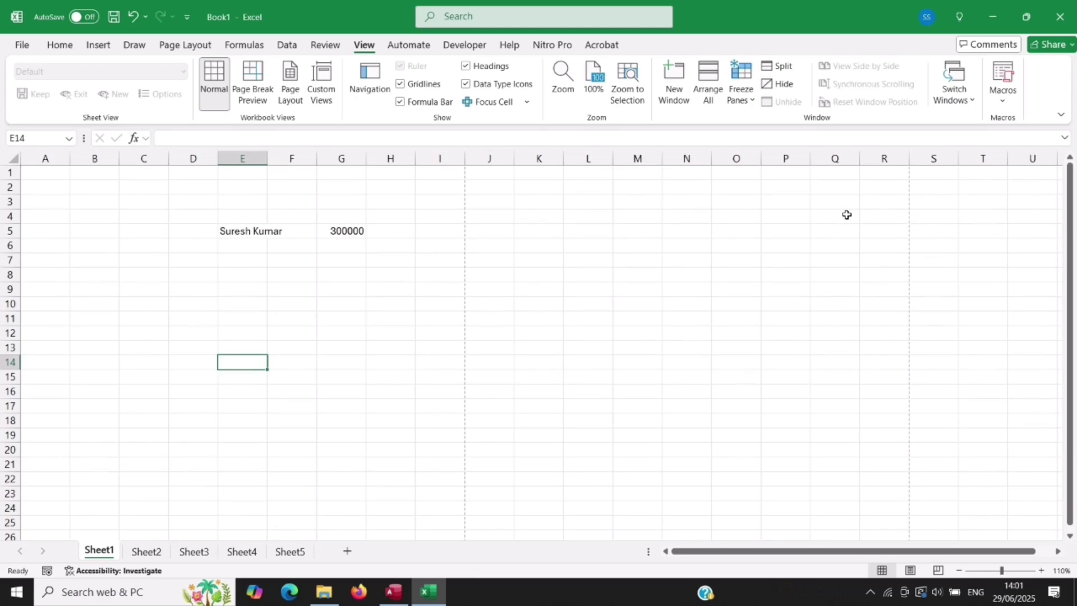
Step: Hide the Quick Access Toolbar and then show it again
click(1061, 117)
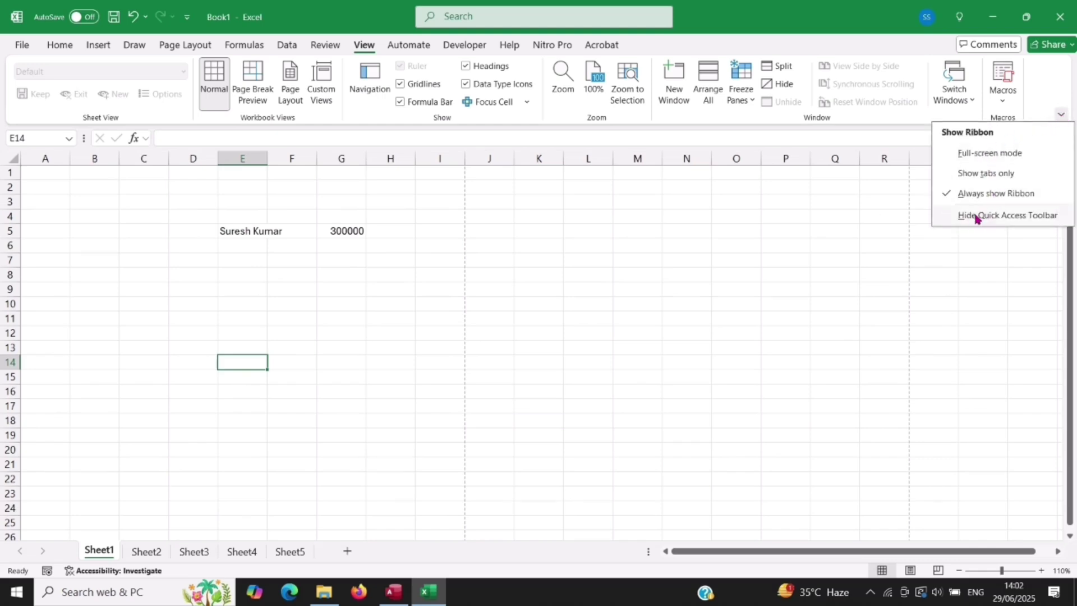
click(976, 217)
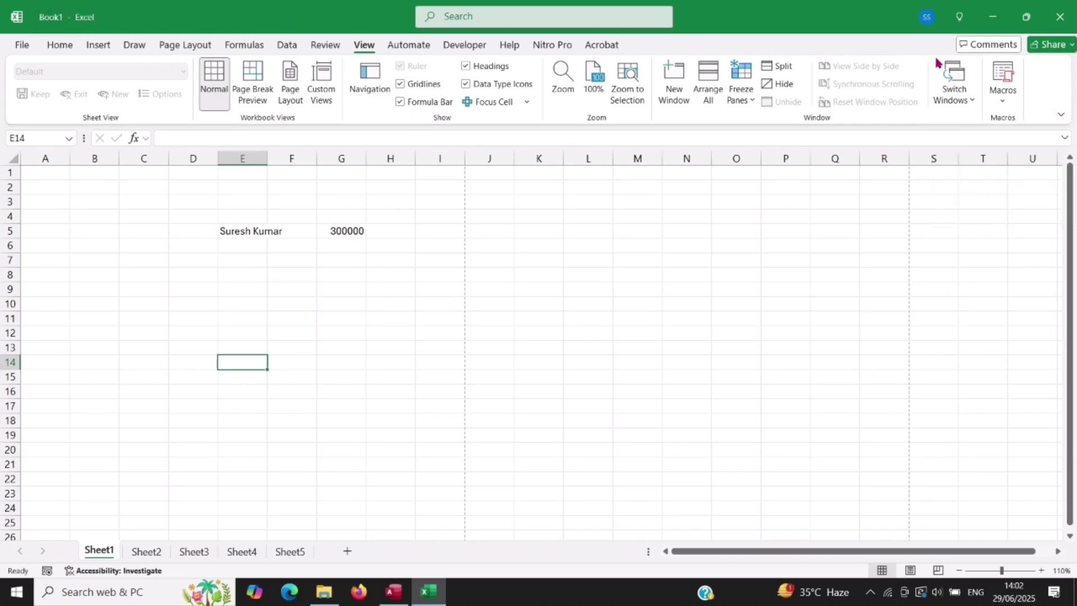
click(1060, 117)
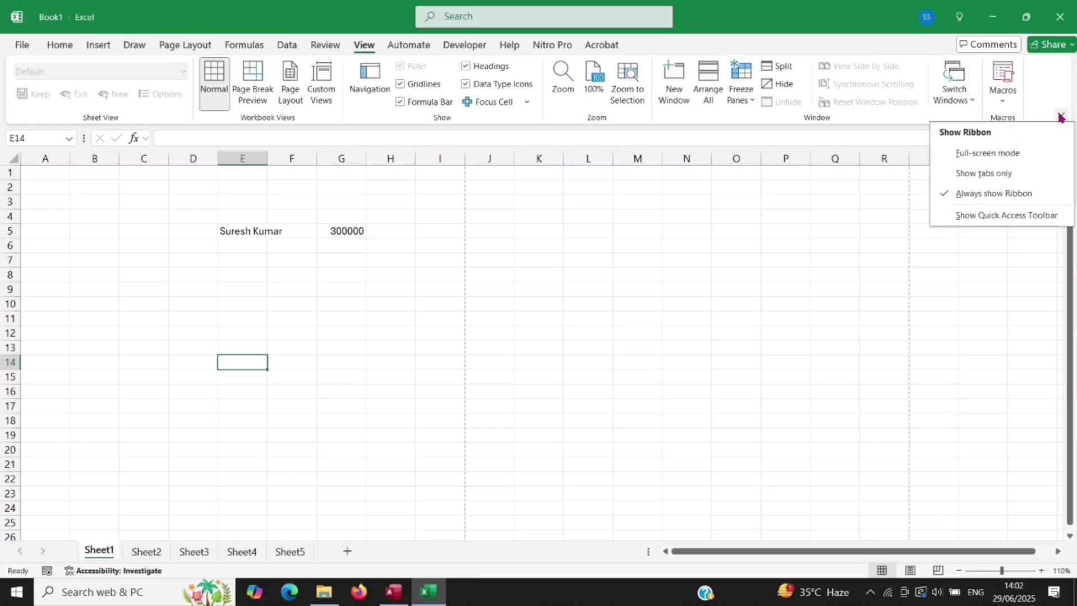
click(982, 217)
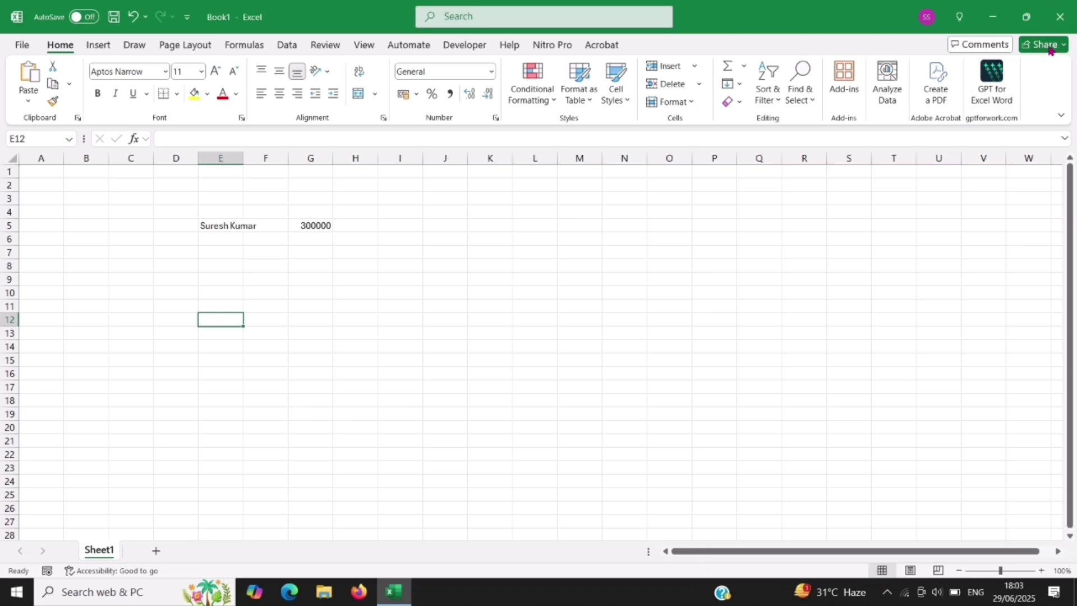
Step: Close Book1, cancel the first prompt, then close it choosing Don't Save
click(1060, 17)
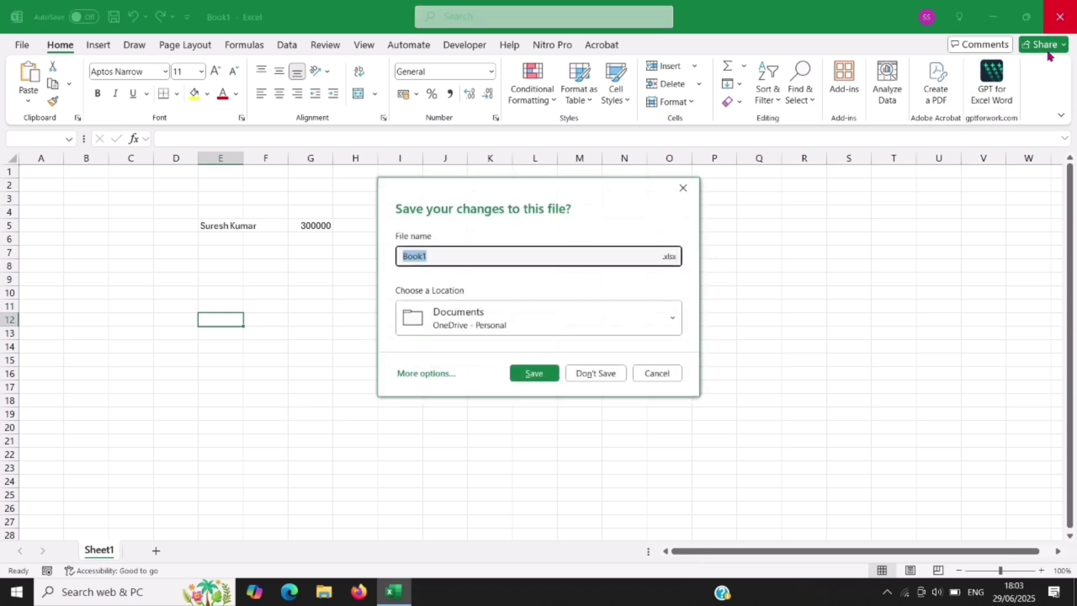
click(674, 372)
click(1059, 19)
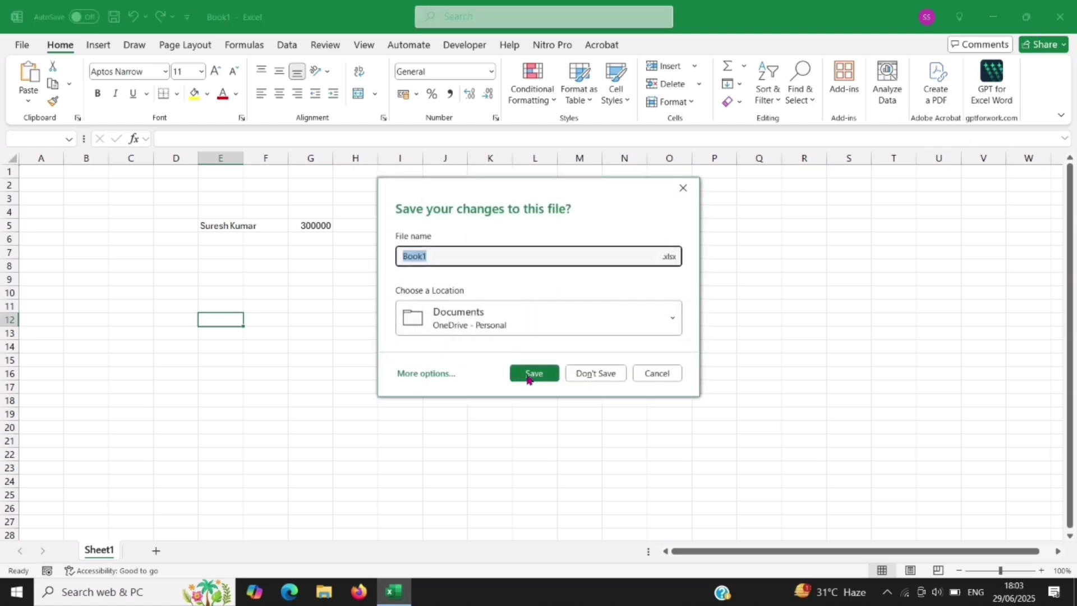
click(603, 374)
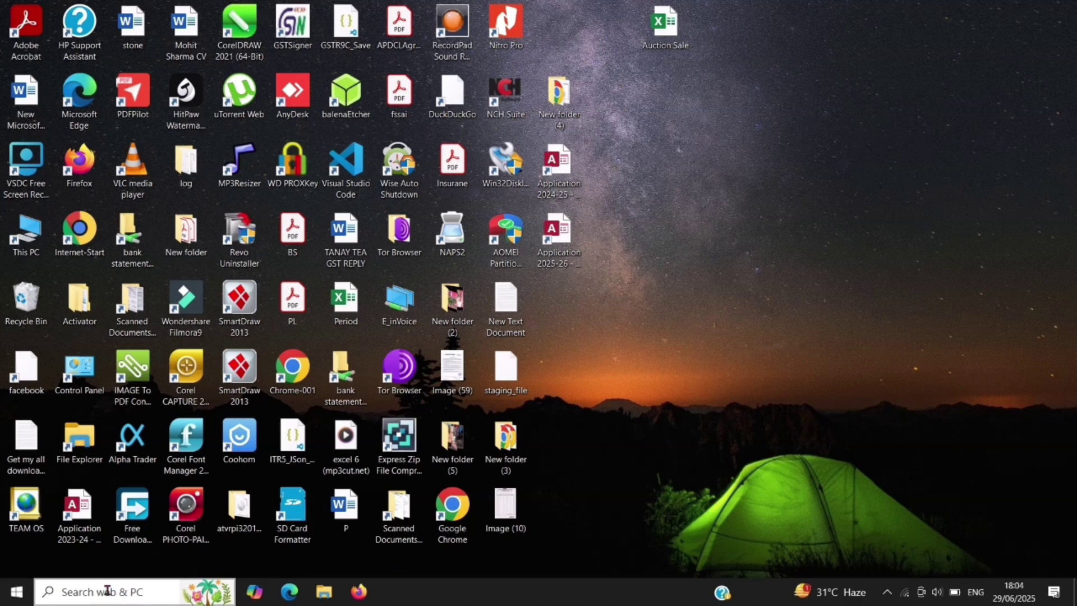
Step: Search for excel from the taskbar, launch it and create a Blank workbook
click(76, 593)
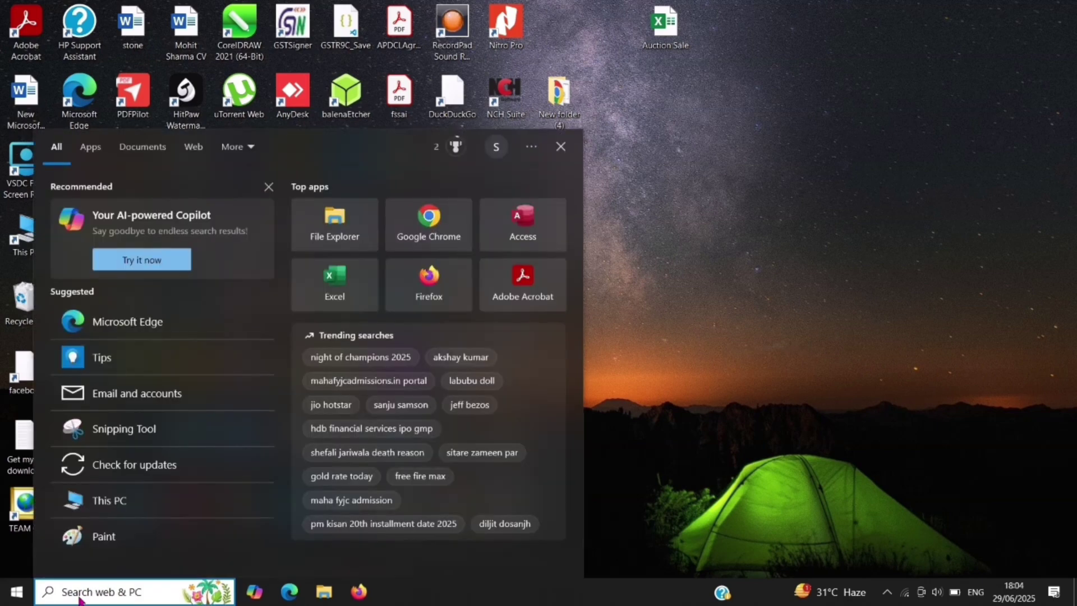
text(excel)
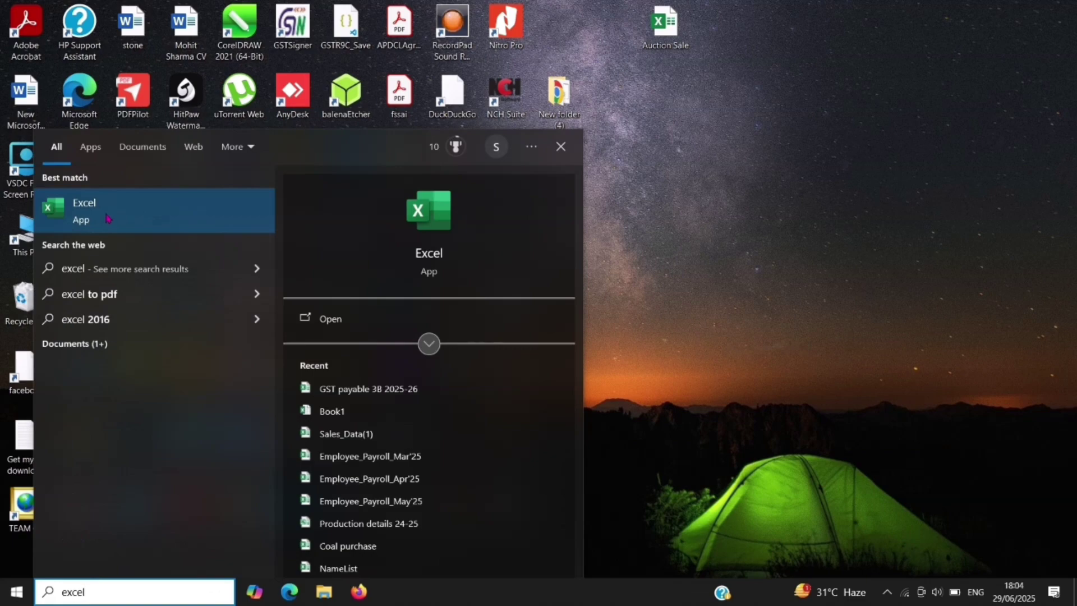
click(108, 218)
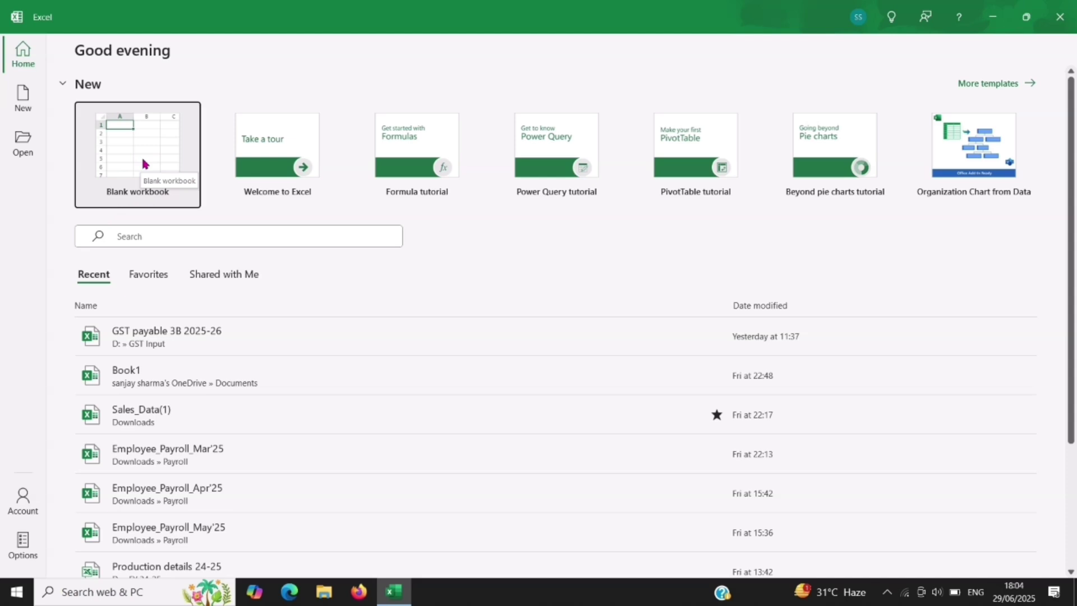
click(143, 164)
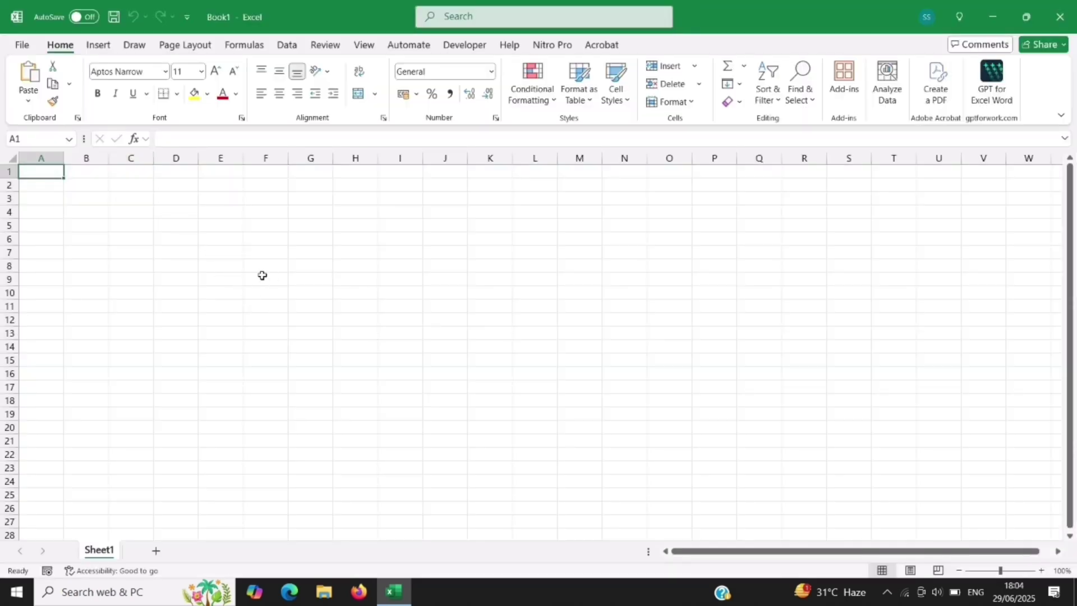
Step: Zoom the empty worksheet in three steps to 130%
click(1040, 570)
click(1040, 571)
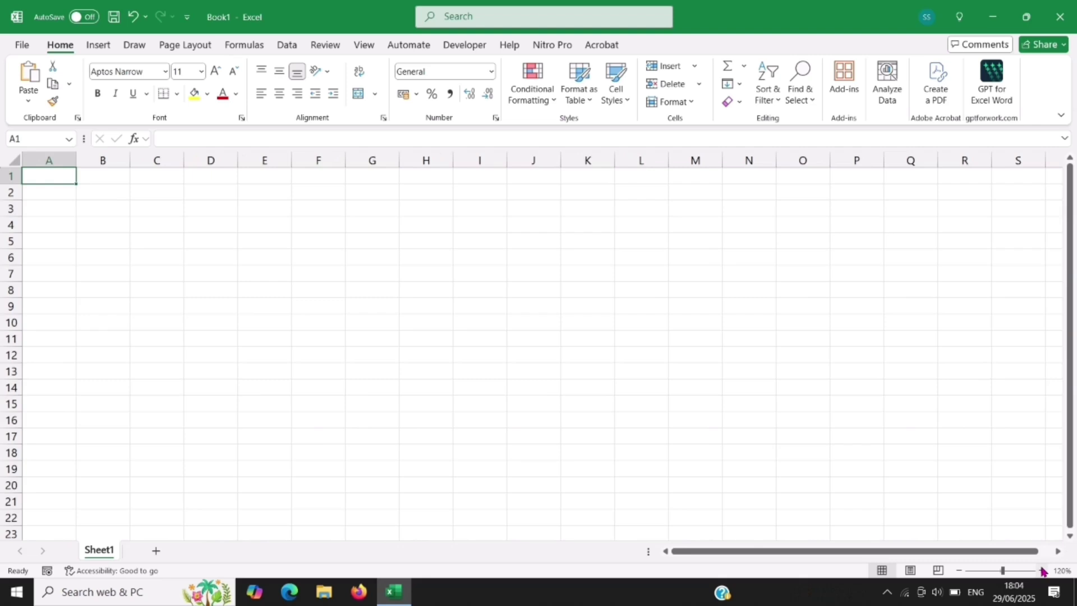
click(1041, 570)
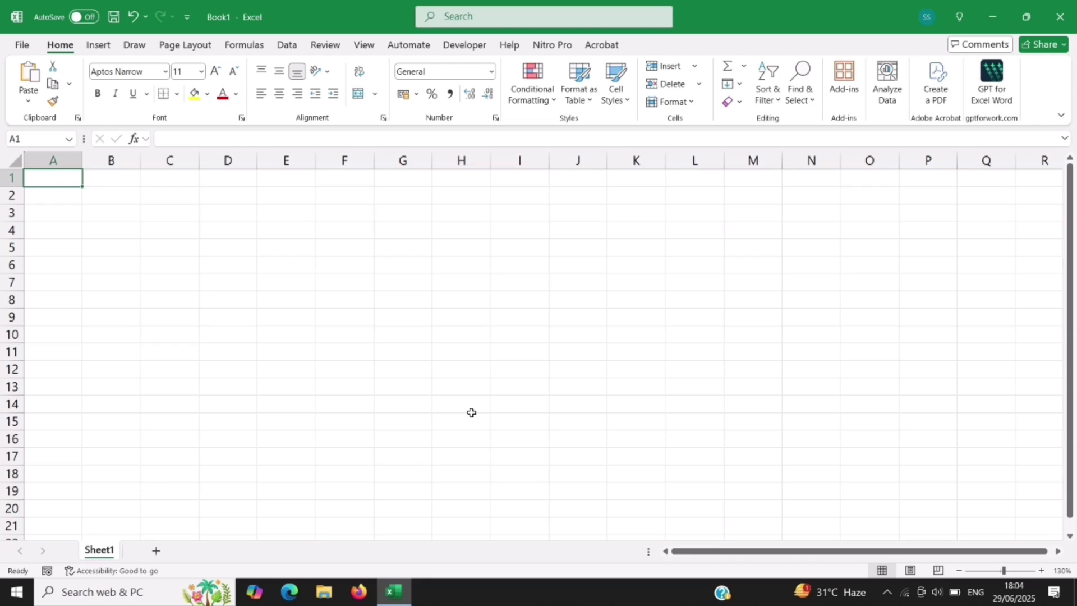
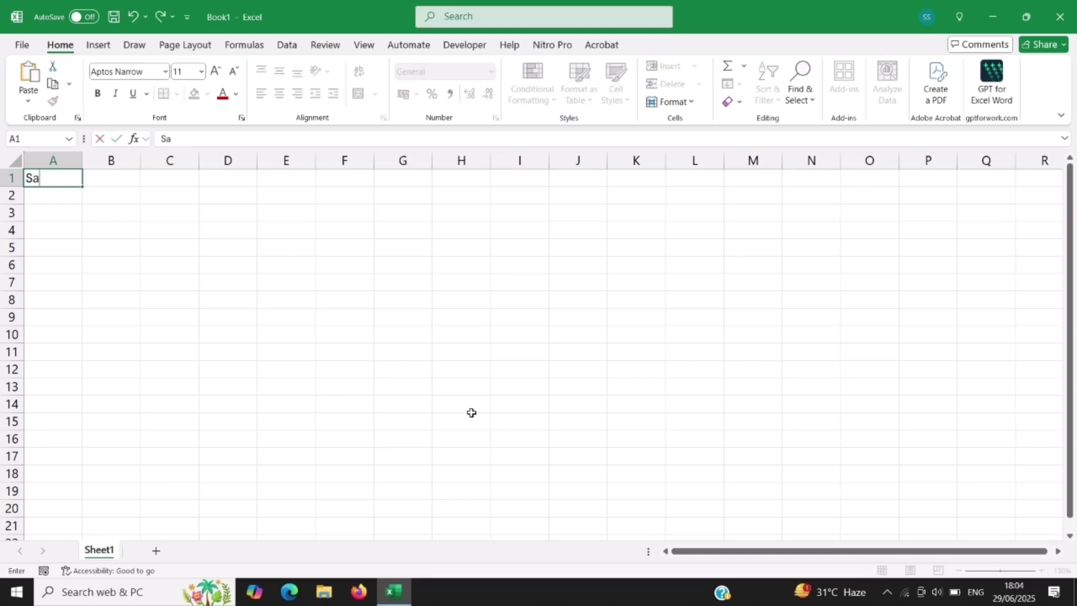
Step: Type one person's name each into A1, A2 and A3
key(Return)
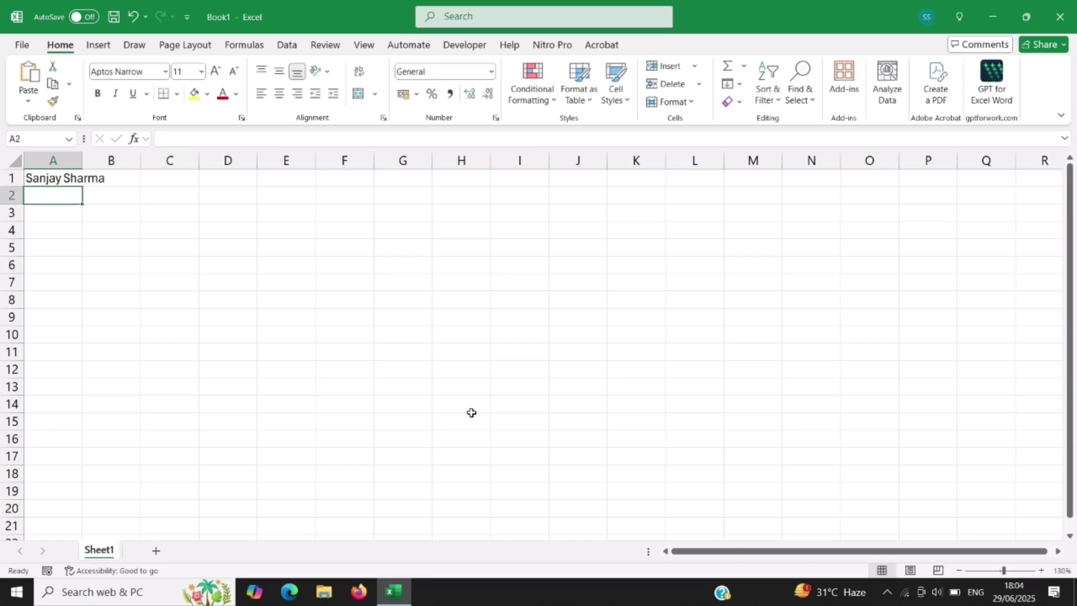
text(Mohan)
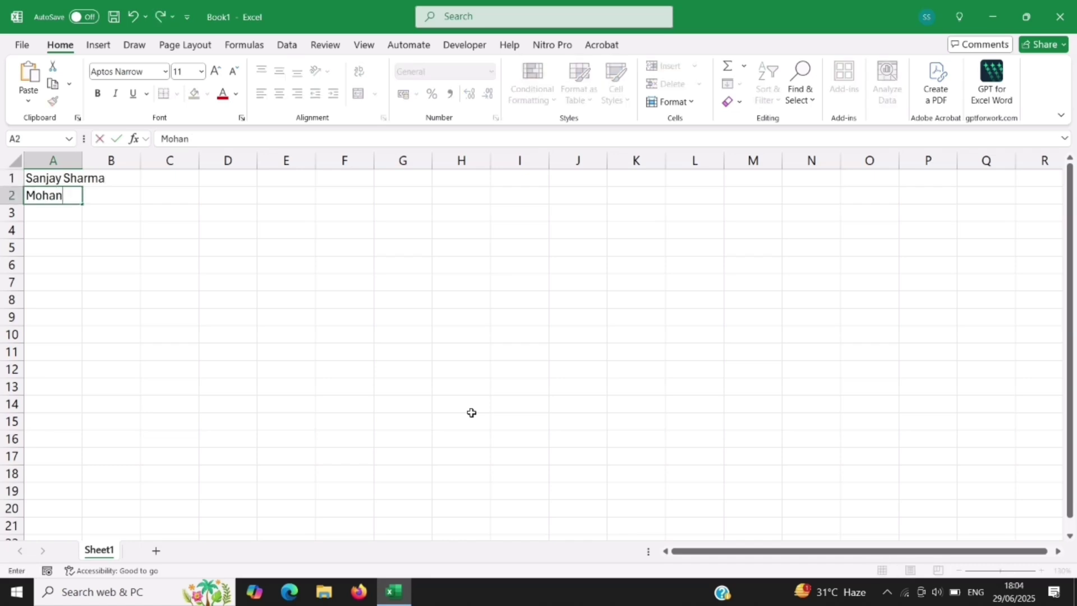
key(Return)
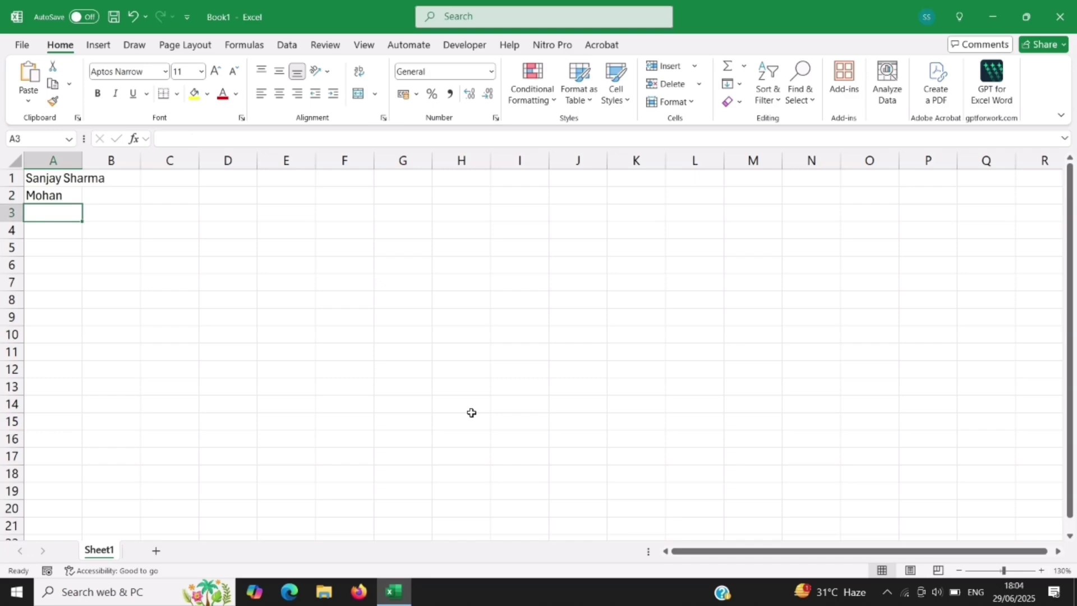
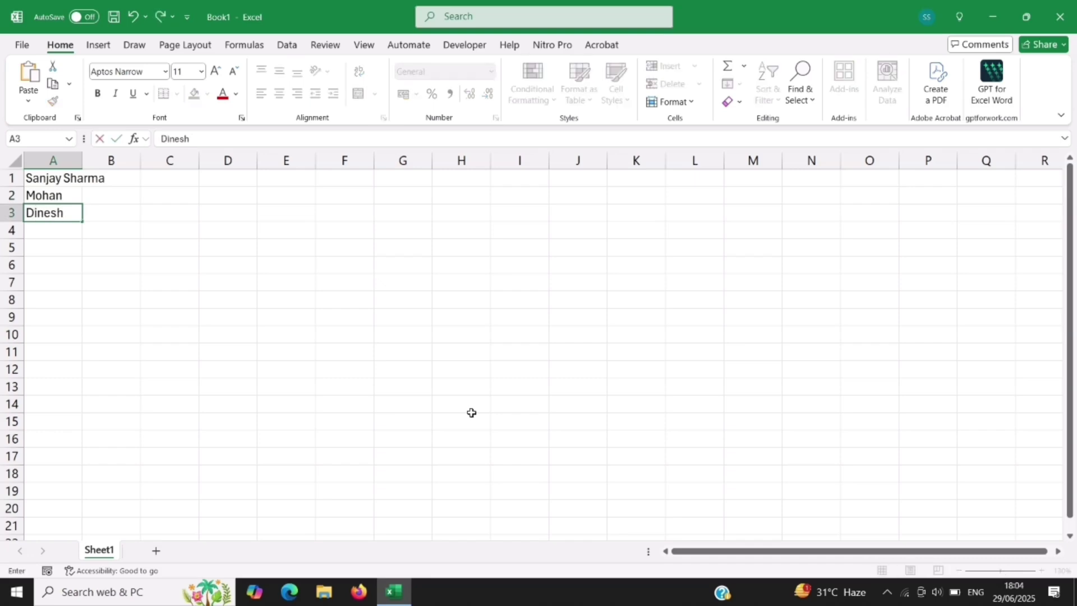
key(Return)
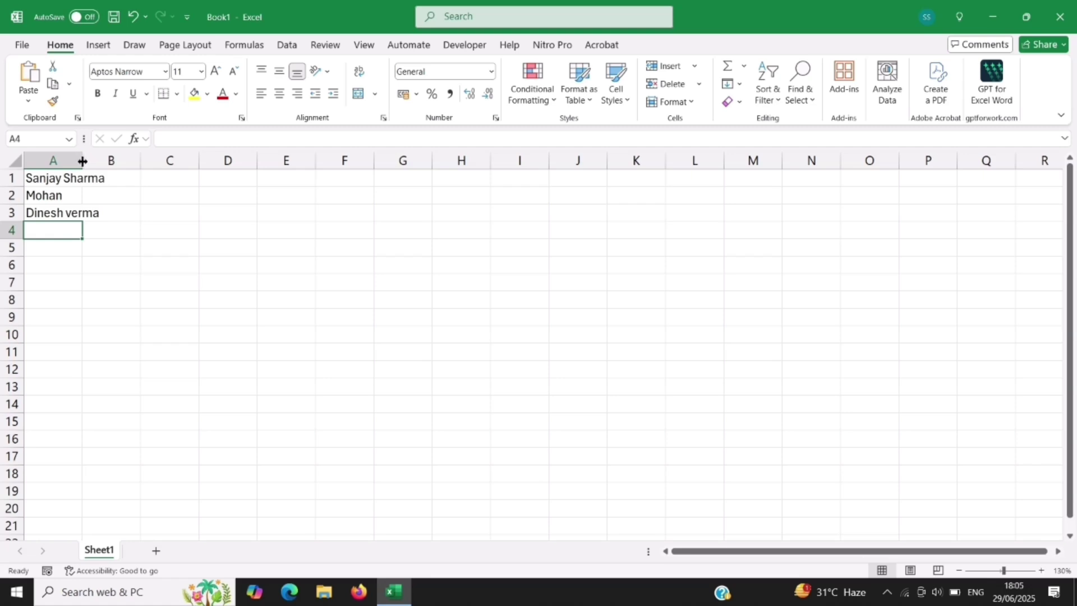
double_click(83, 161)
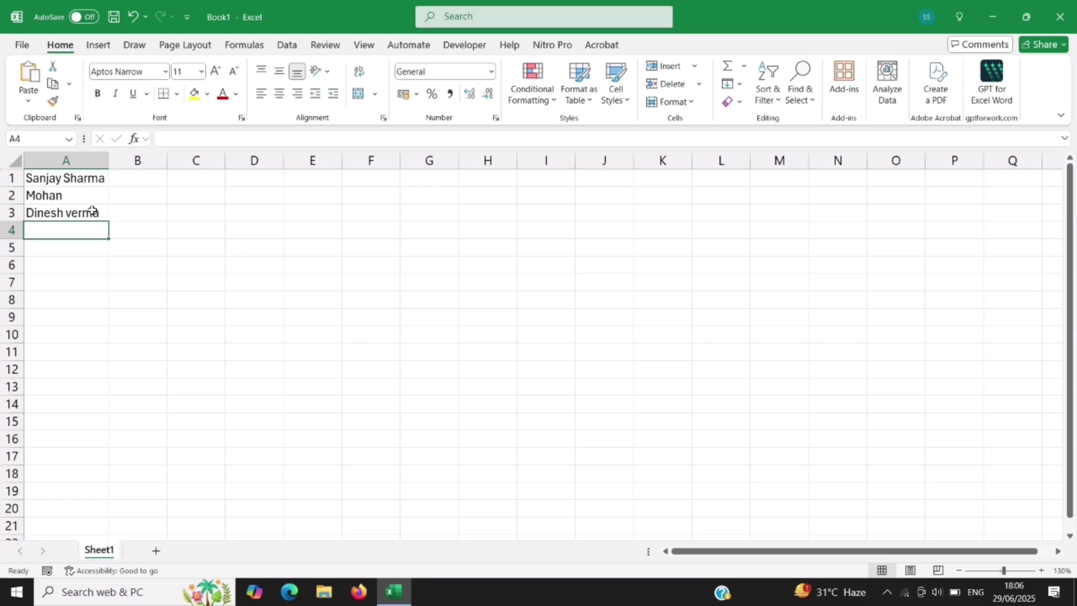
click(130, 179)
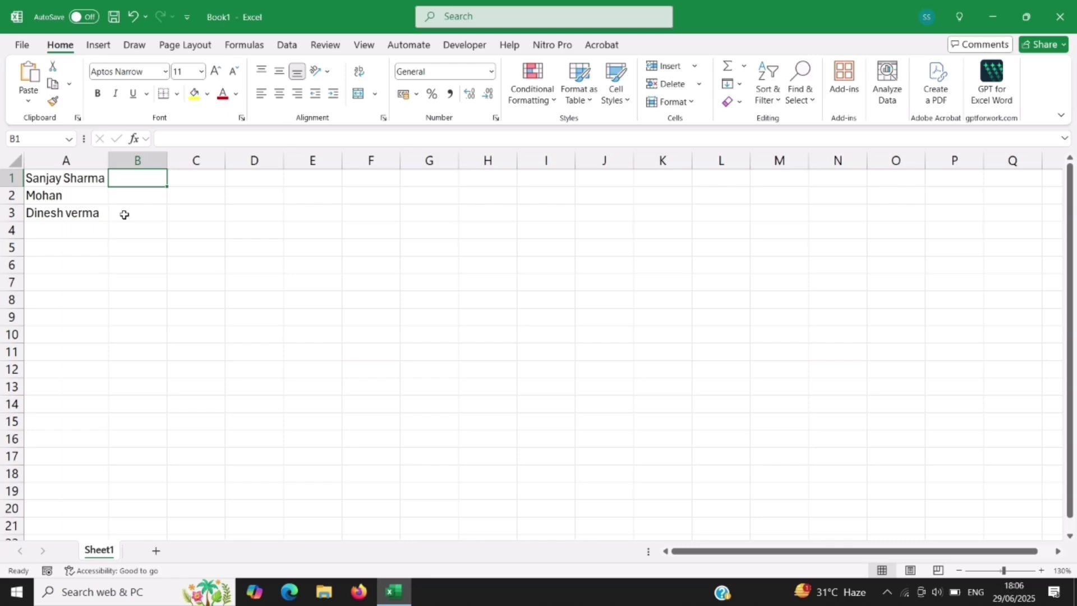
key(Right)
key(Right)
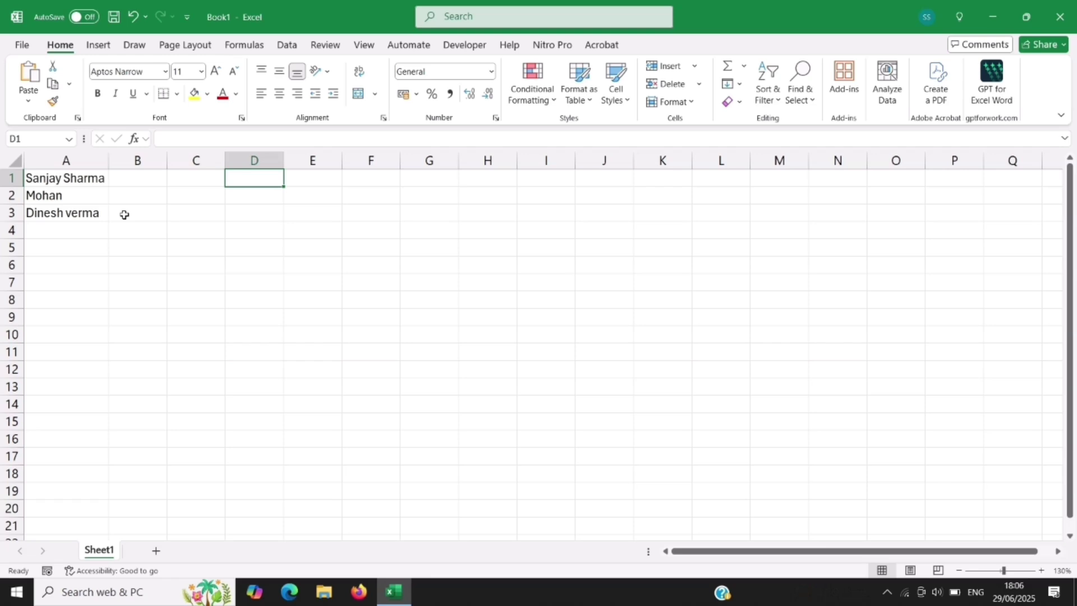
key(Left)
key(Left)
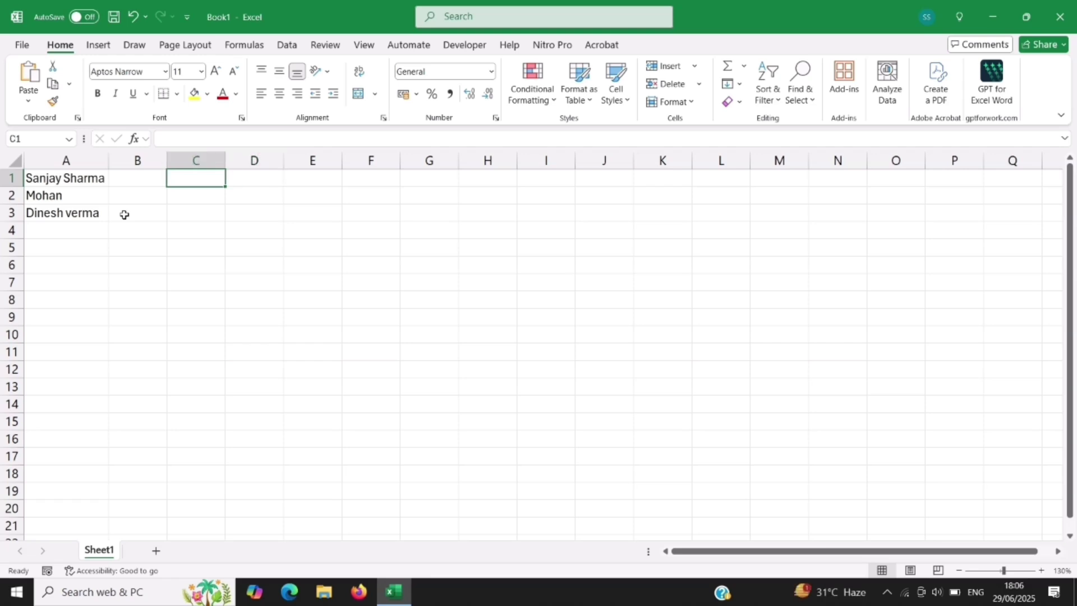
key(Left)
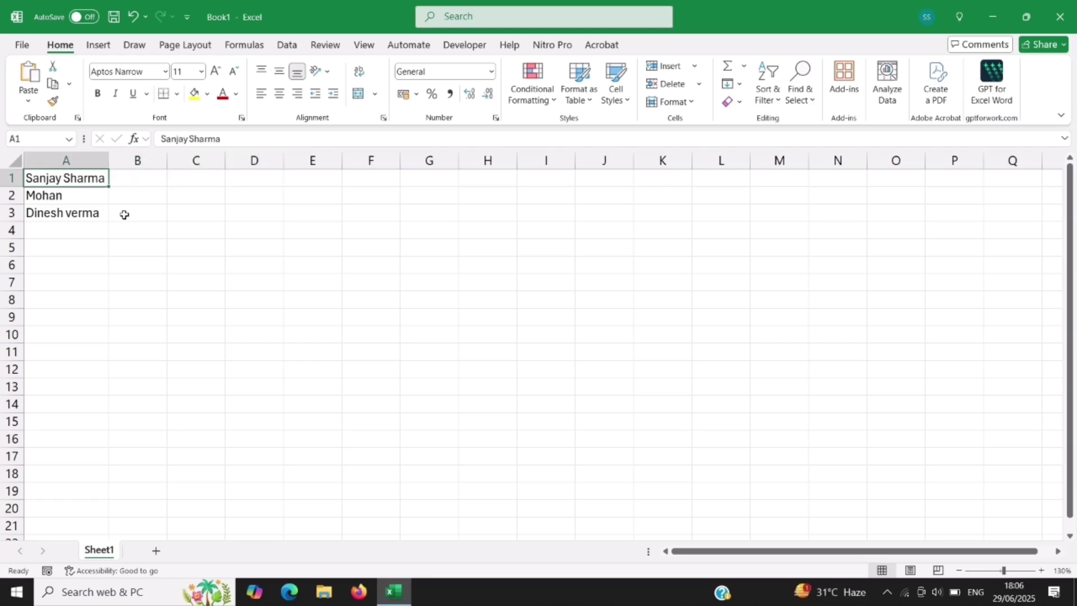
key(Right)
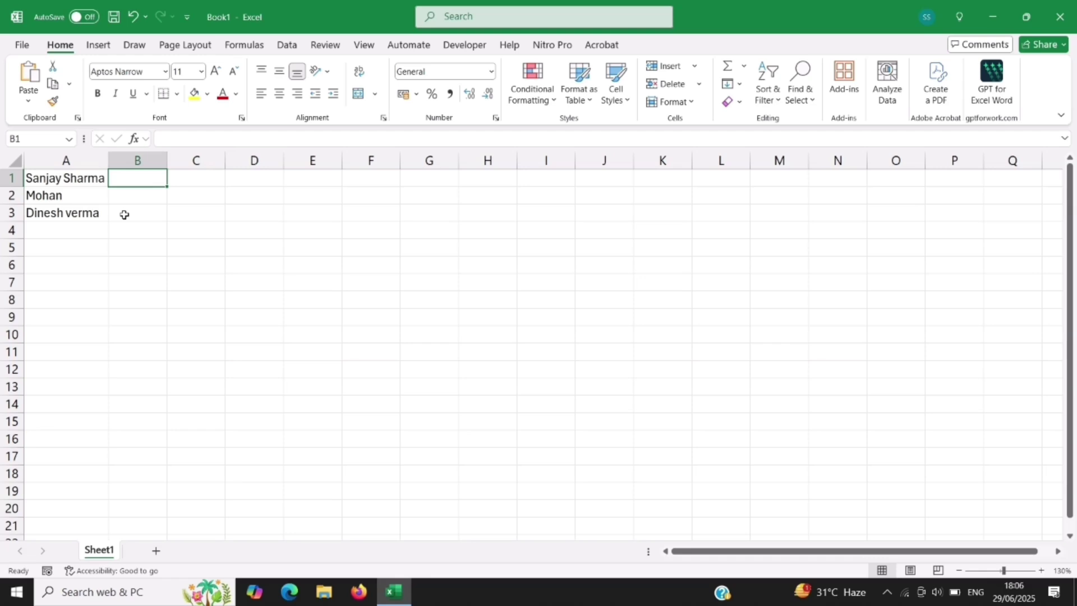
key(Down)
key(Down)
key(Down)
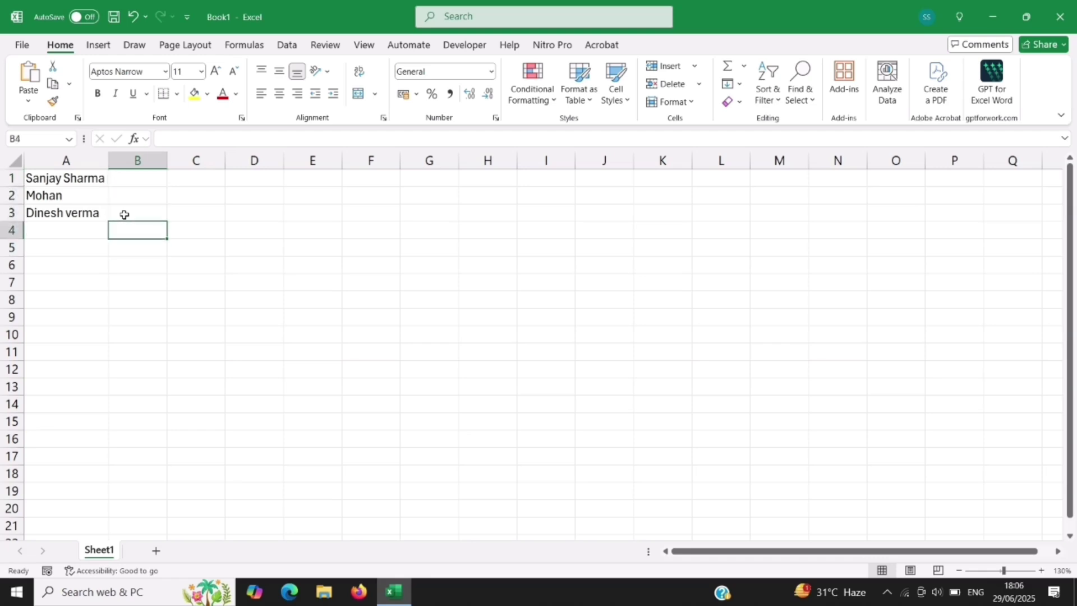
key(Up)
key(Up)
key(Up)
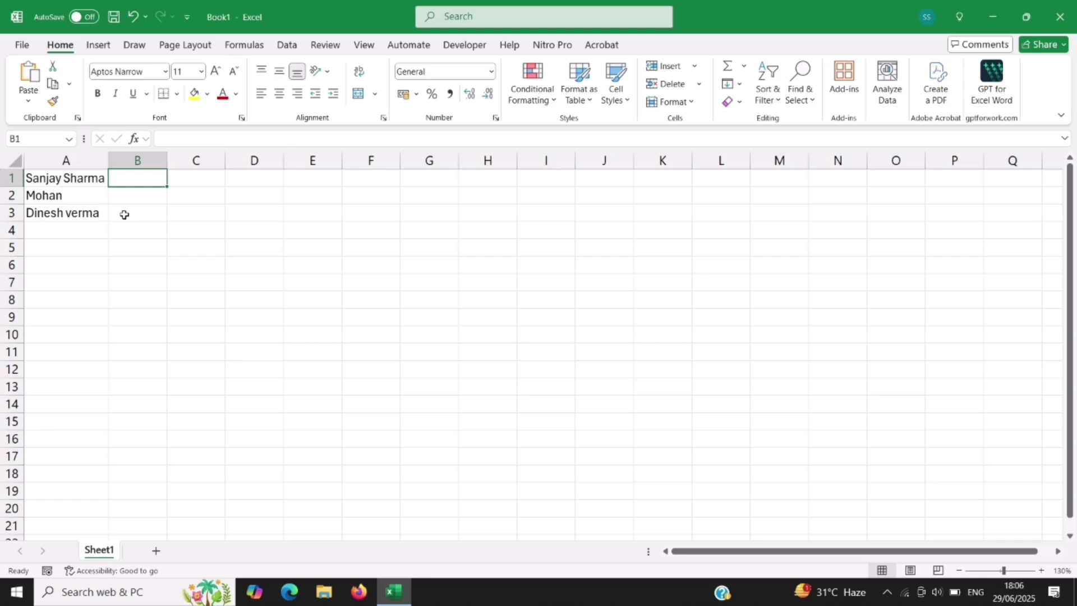
key(Down)
key(Down)
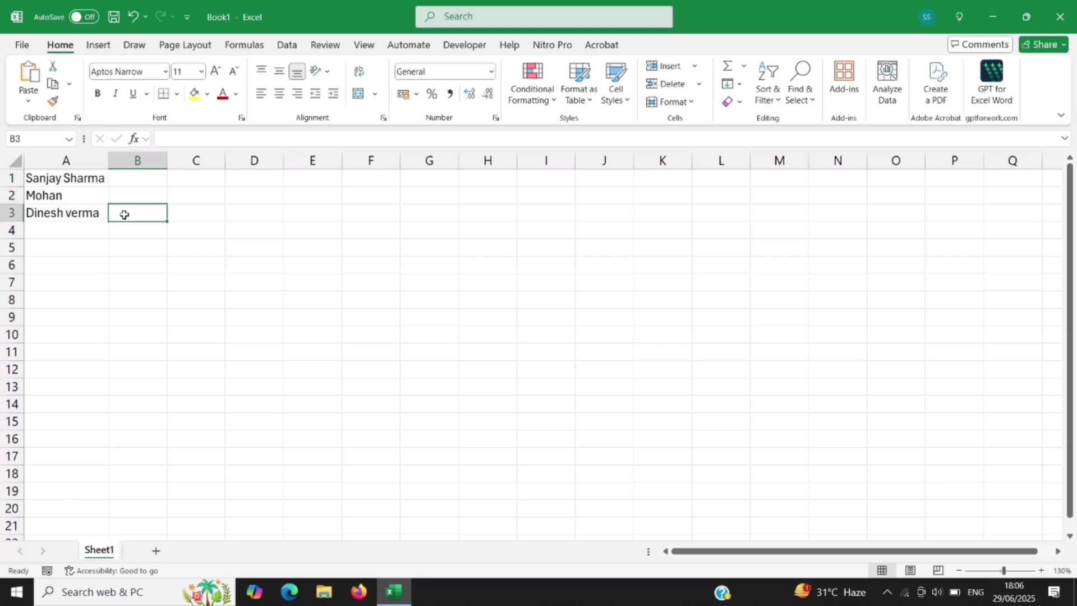
key(Up)
key(Up)
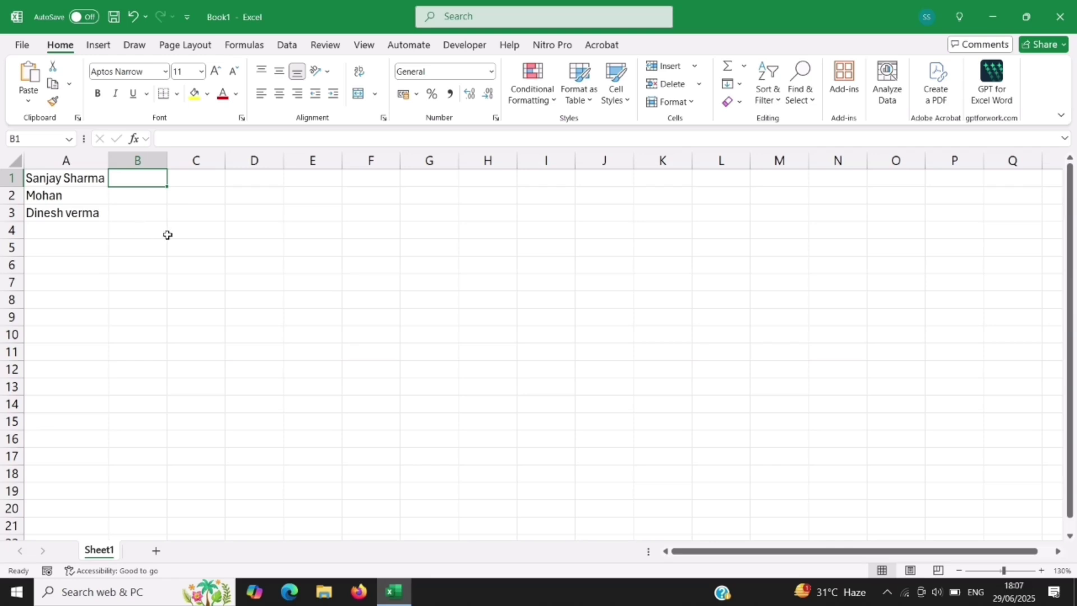
Step: Type 20000 into B1, 8000 into B2 and 3000 into B3
text(20000)
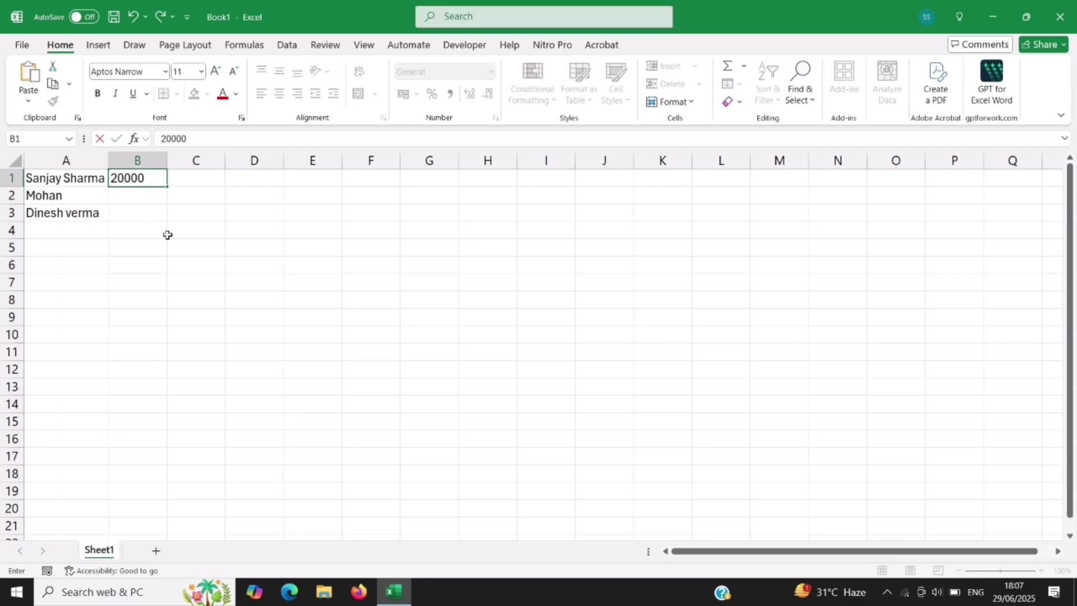
key(Return)
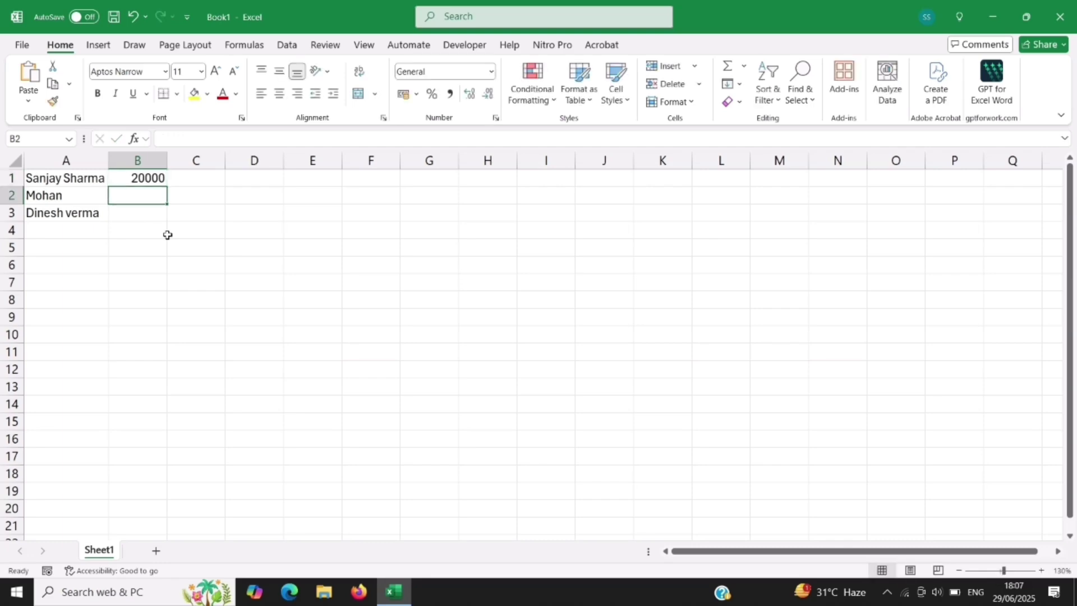
text(8000)
key(Return)
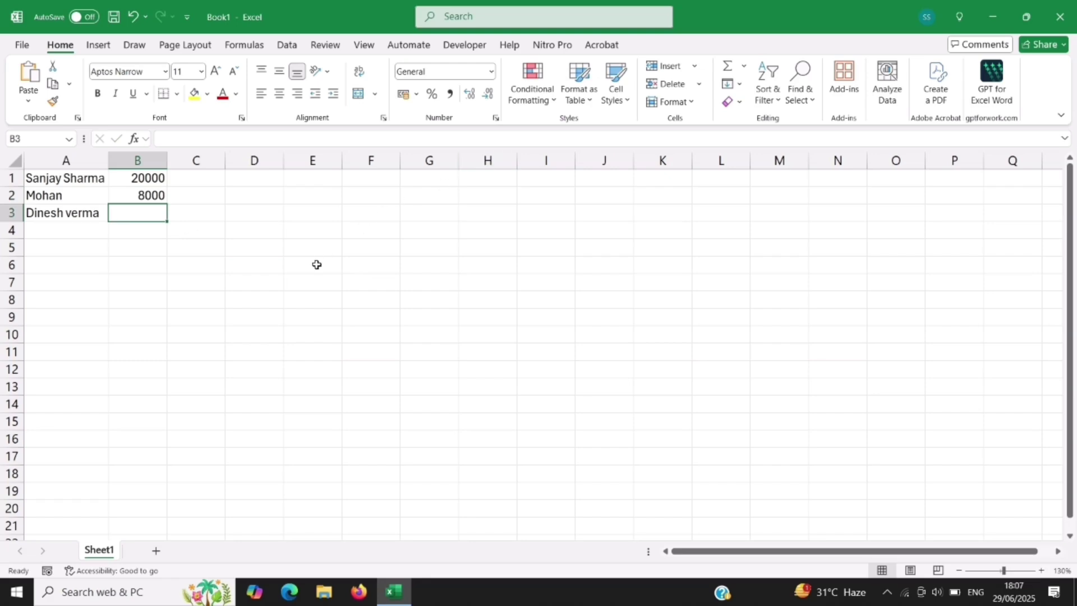
text(3000)
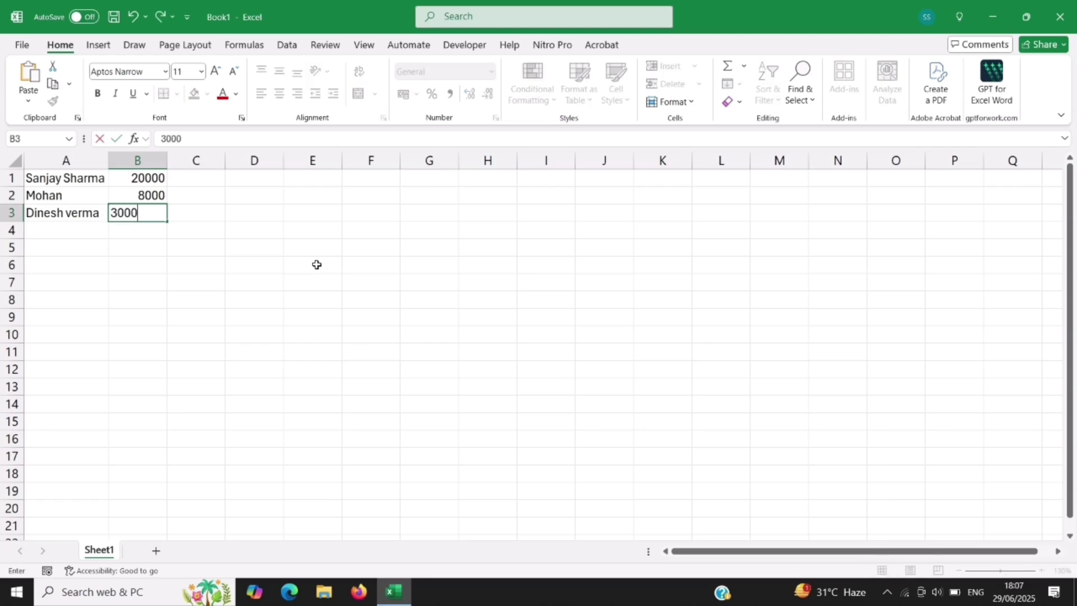
key(Return)
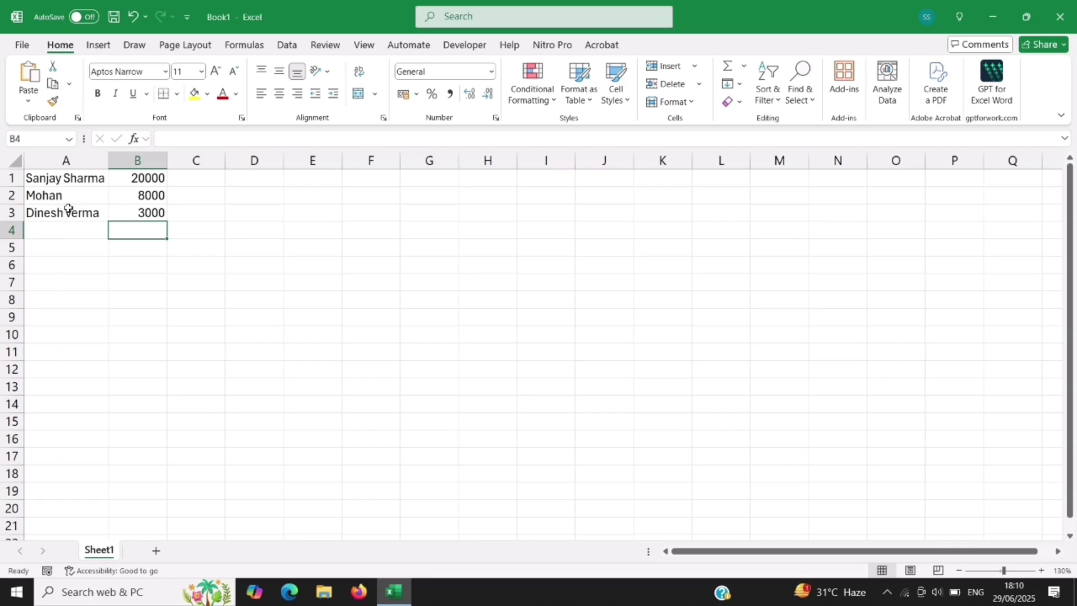
Step: Append a surname to the second person's name in A2 using the formula bar
click(72, 197)
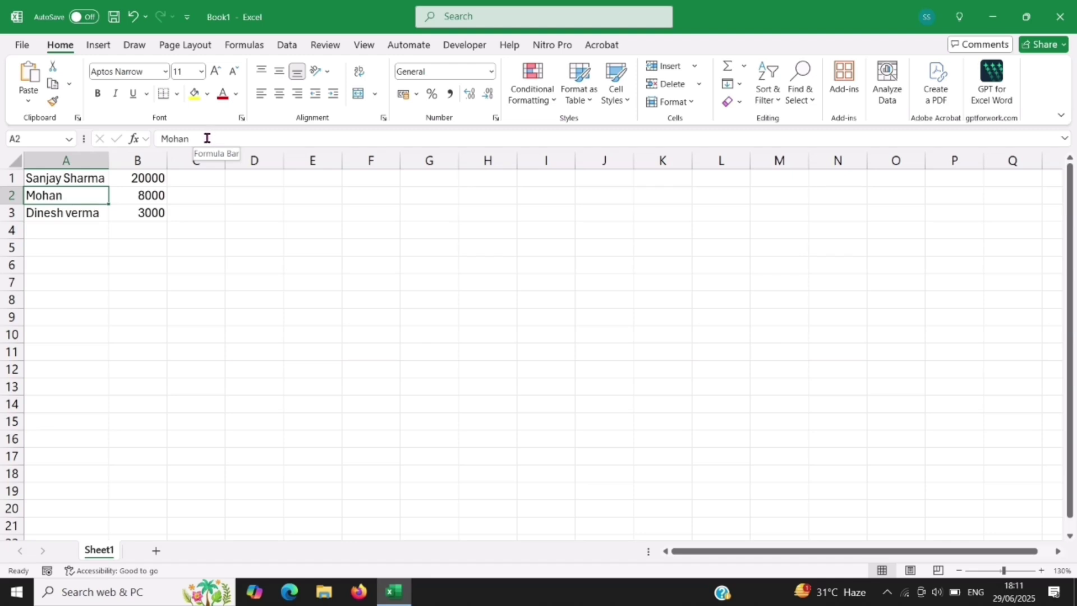
click(207, 138)
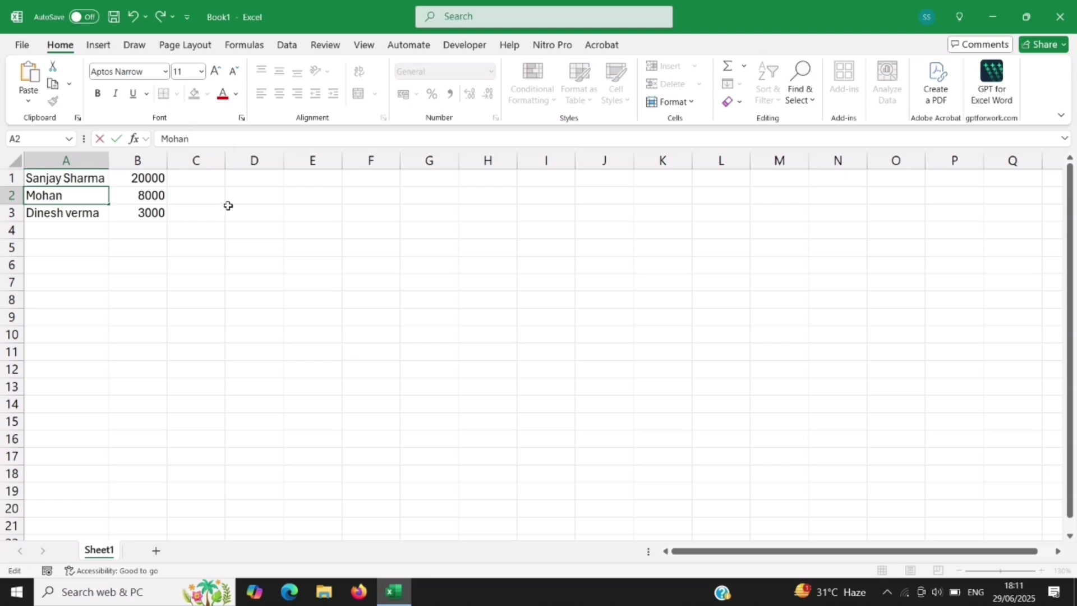
text(Kumar)
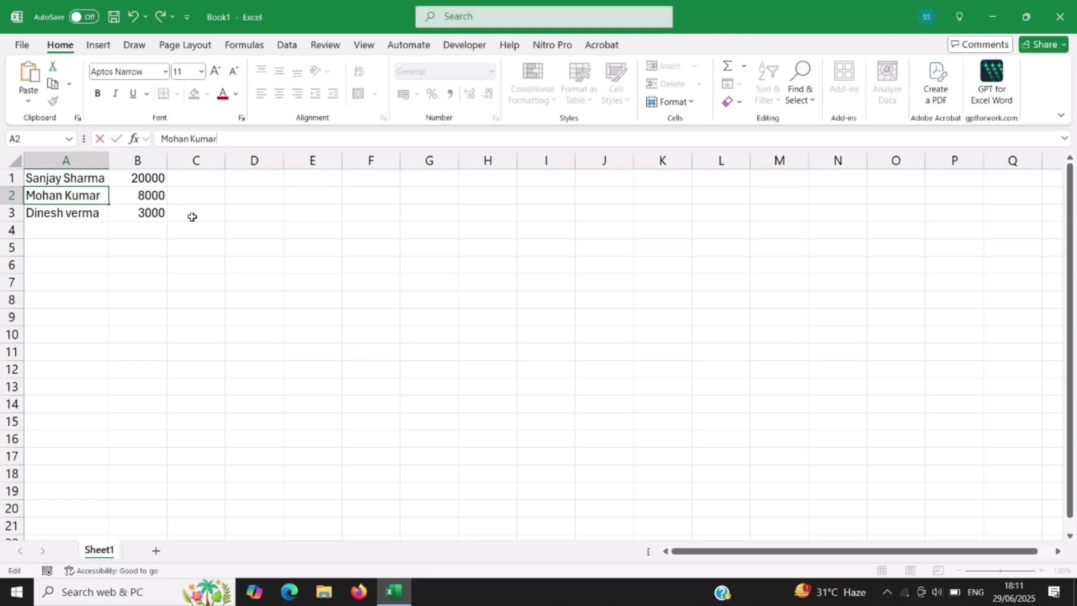
key(Return)
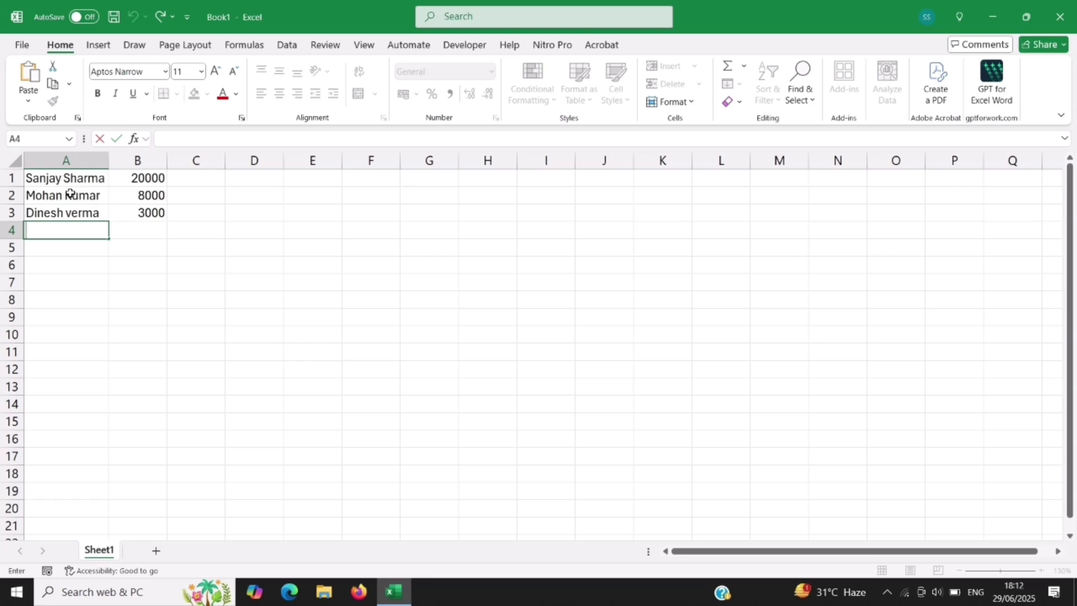
Step: Insert a middle name before the surname of the first person's name in A1
click(70, 179)
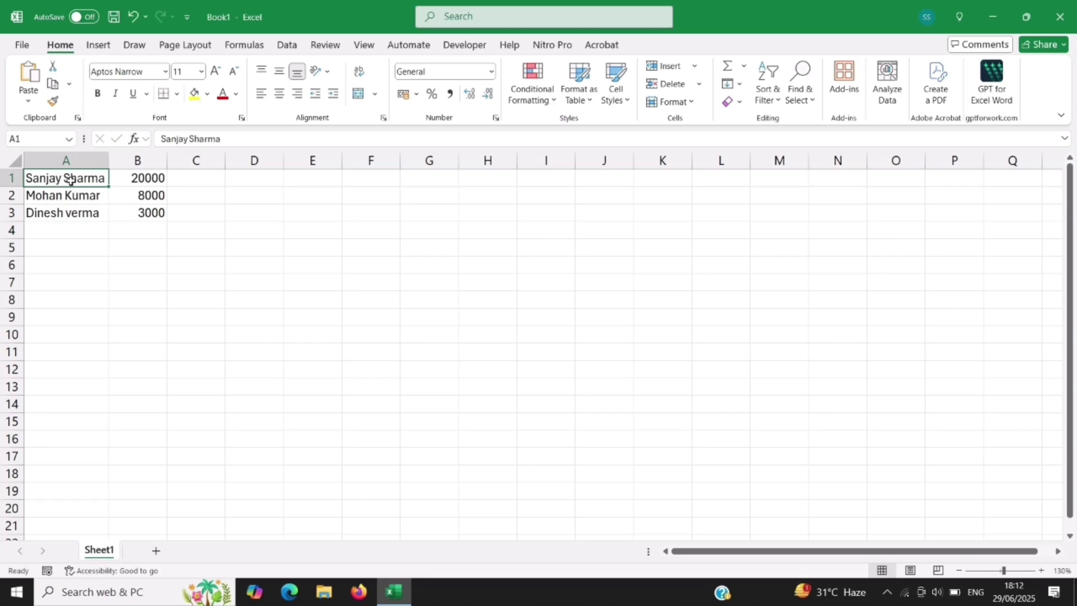
key(F2)
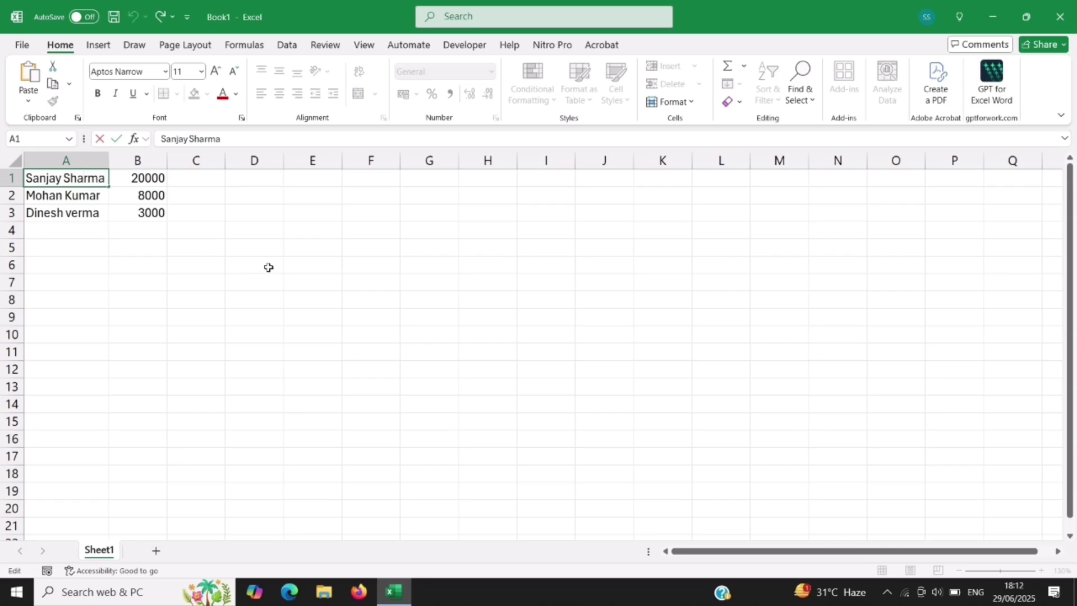
key(Left)
key(Left)
key(Left)
key(Left)
key(Left)
key(Left)
text(Kumar)
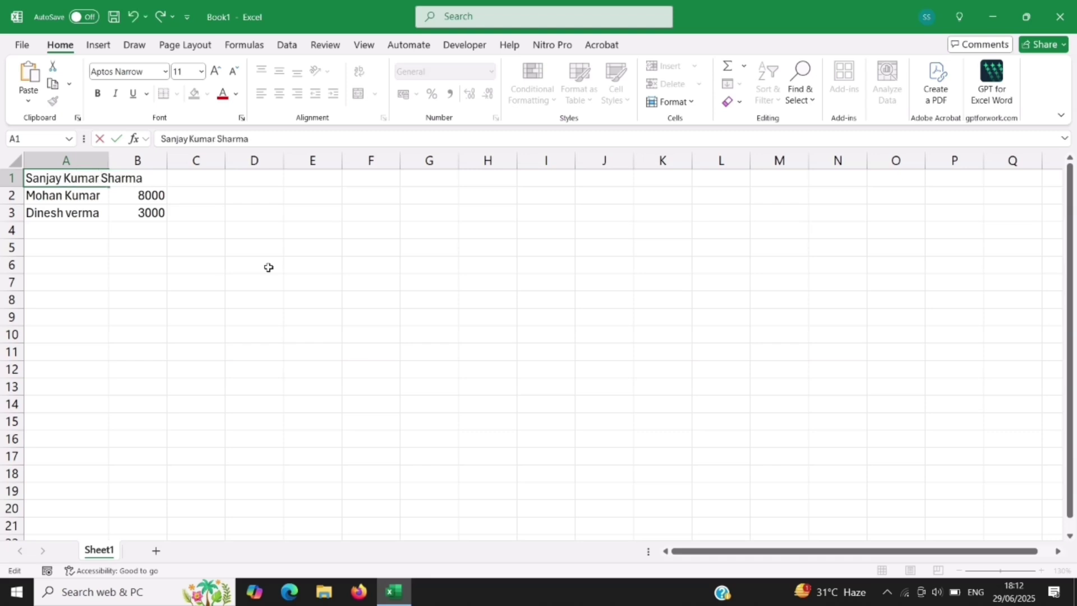
key(Return)
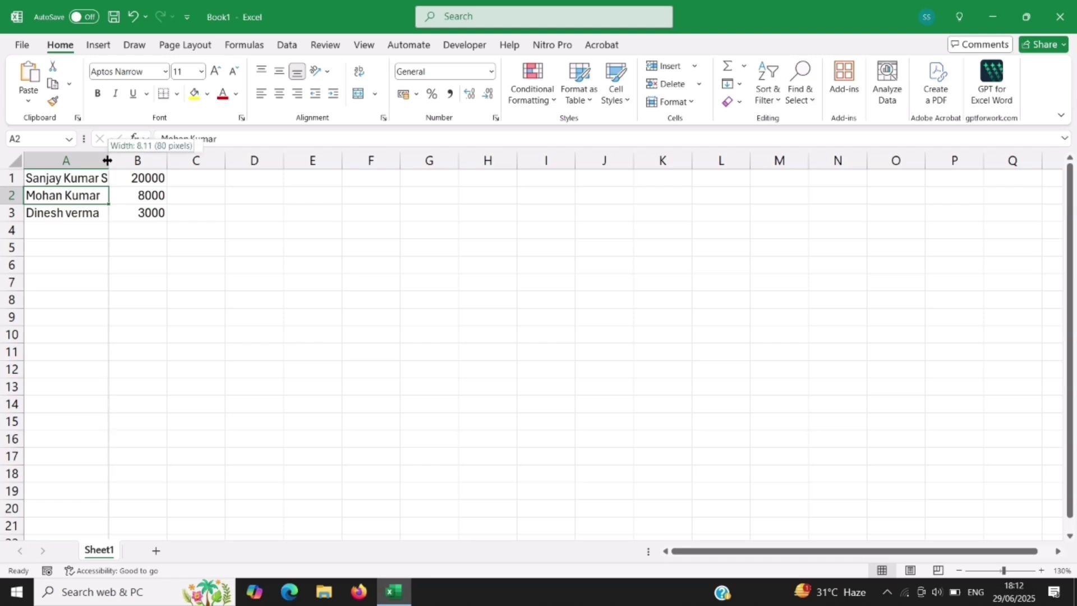
Step: AutoFit column A so the lengthened name in A1 shows in full, then select A2
double_click(108, 161)
click(107, 159)
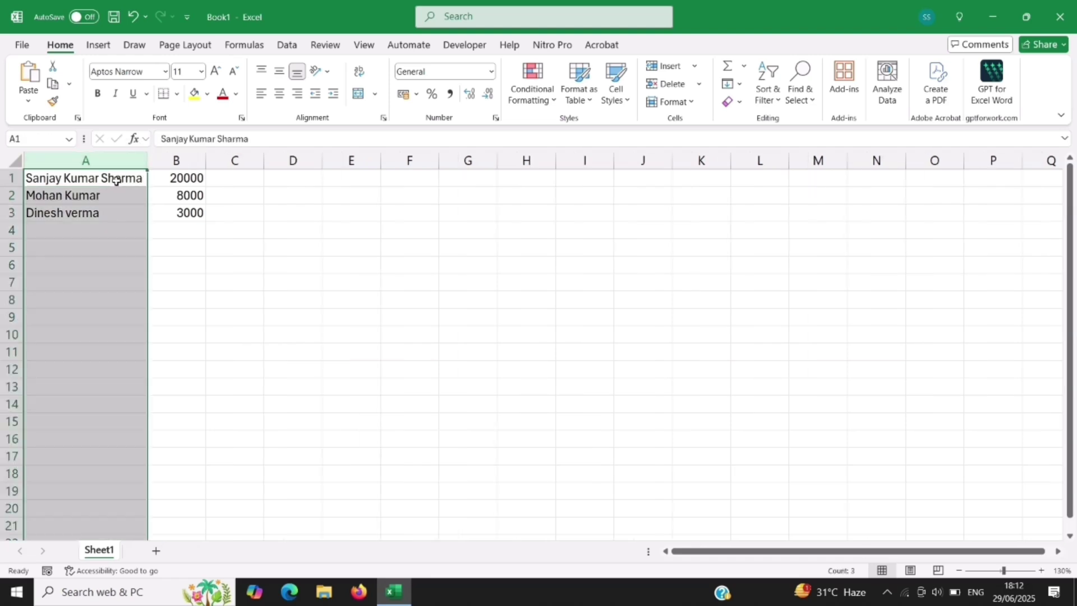
click(116, 179)
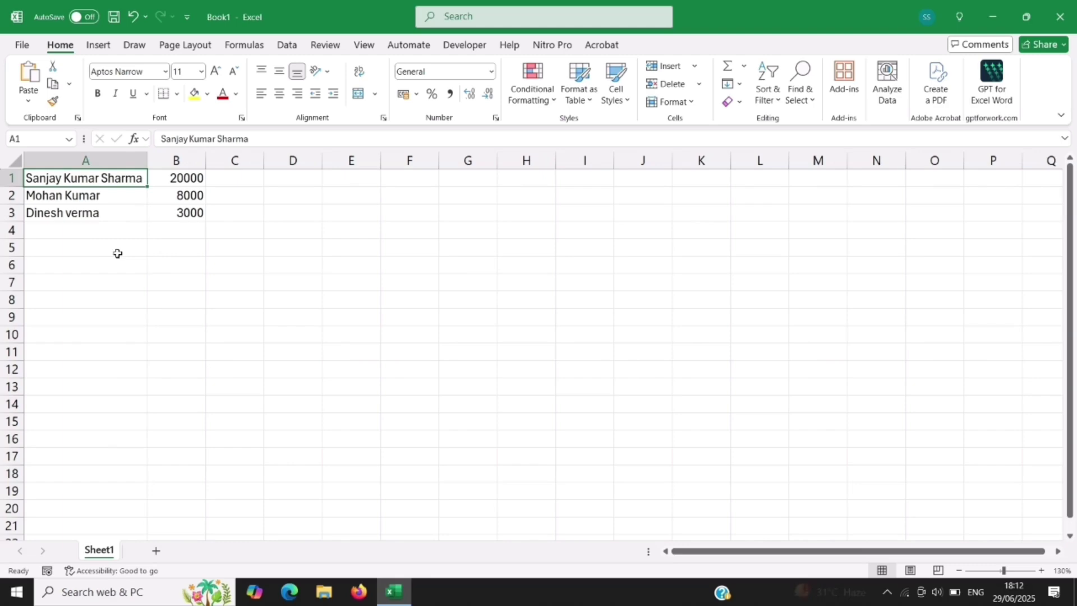
click(75, 202)
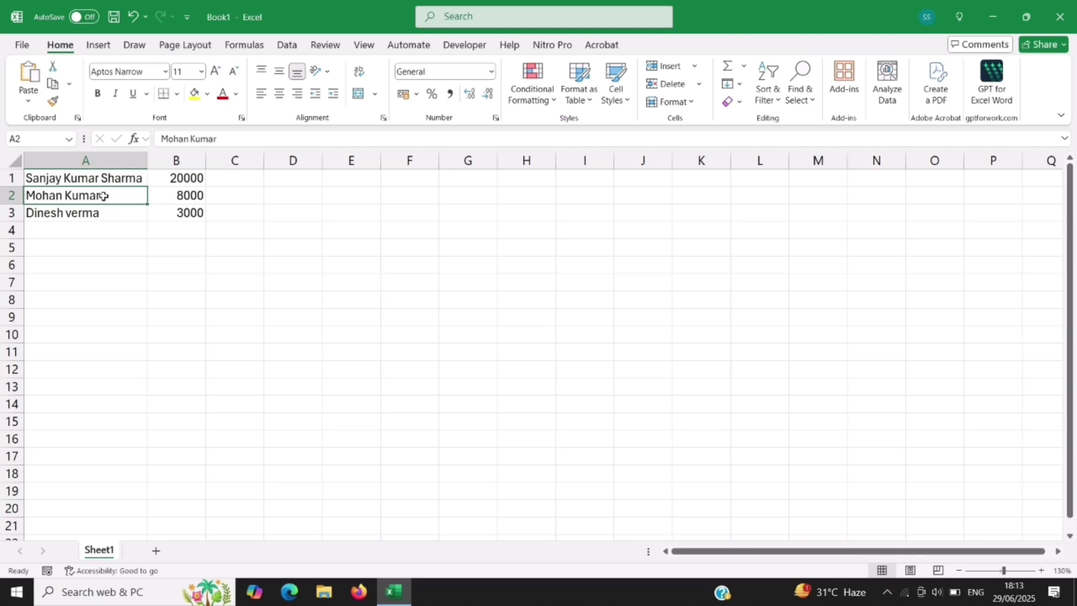
Step: Remove the surname from A2, leaving only the second person's first name
double_click(103, 195)
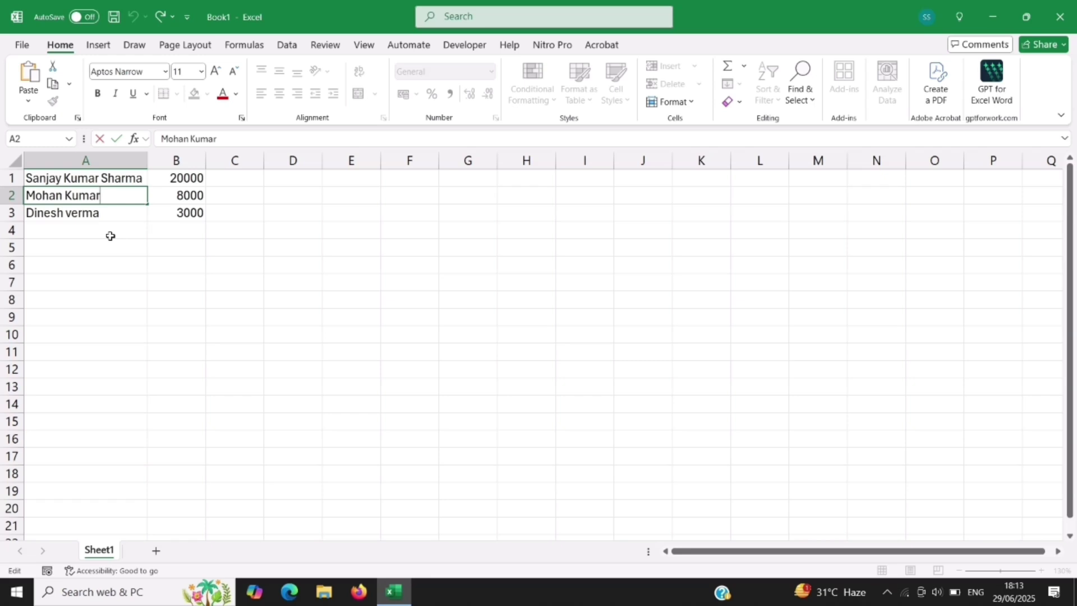
key(BackSpace)
key(BackSpace)
key(BackSpace)
key(BackSpace)
key(BackSpace)
key(Return)
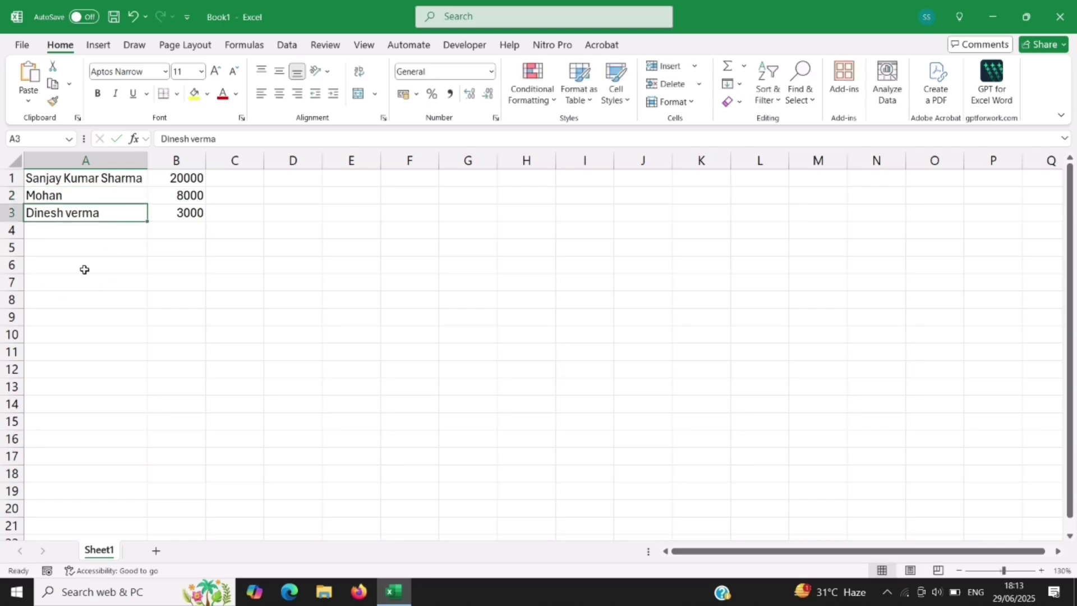
Step: Change the amount in B2 from 8000 to 8500
click(84, 234)
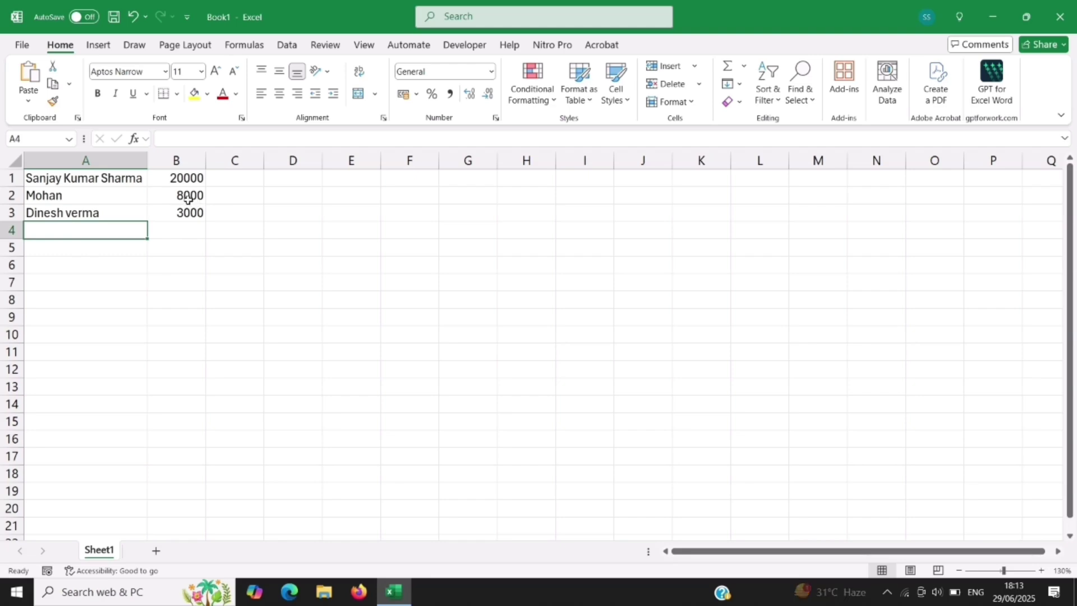
click(188, 197)
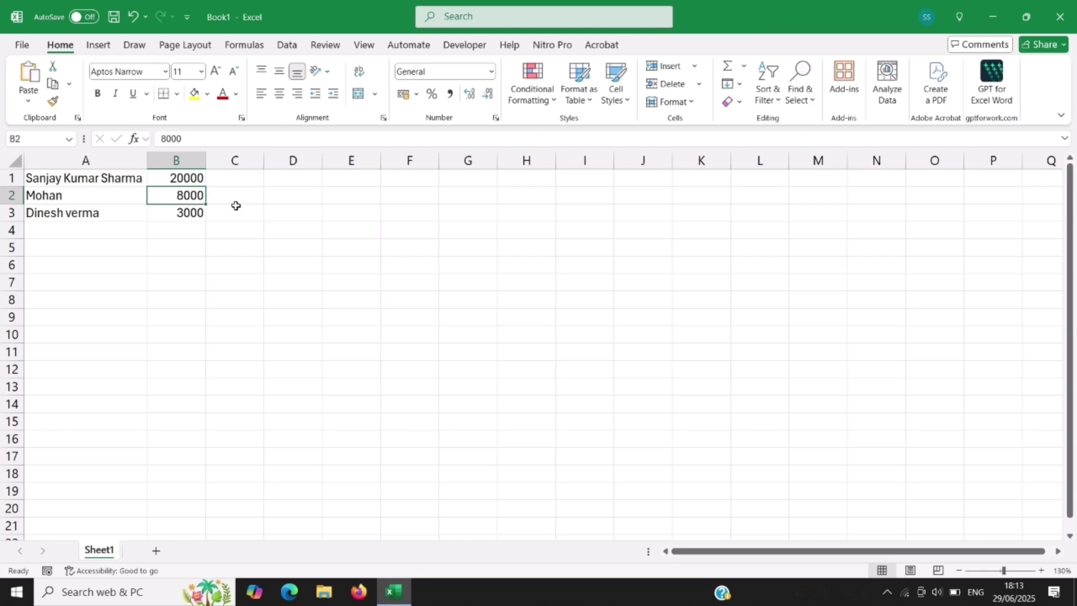
double_click(198, 200)
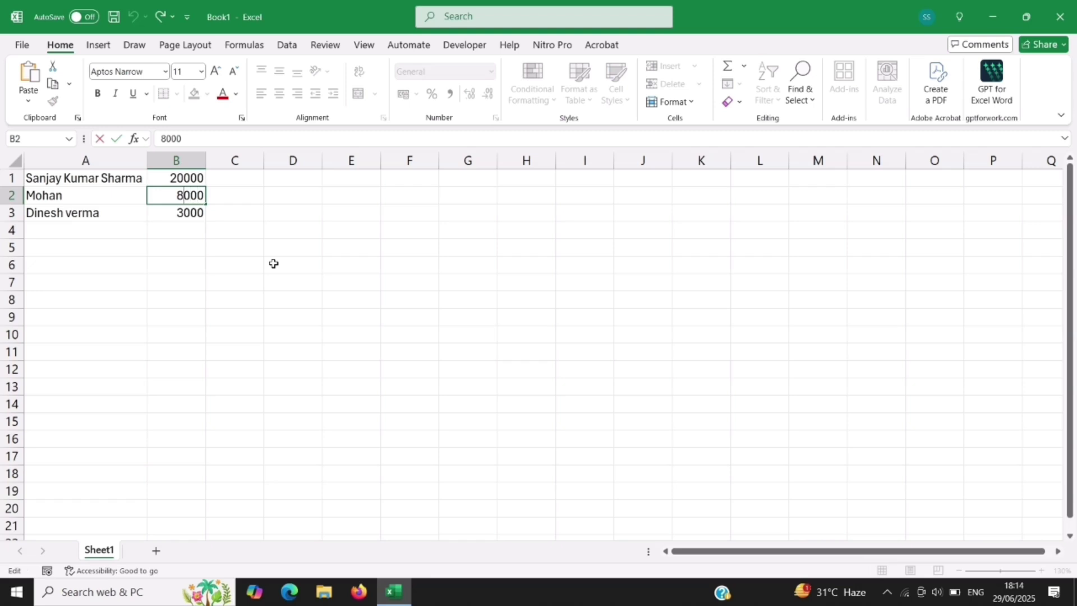
key(Right)
key(BackSpace)
text(5)
key(Return)
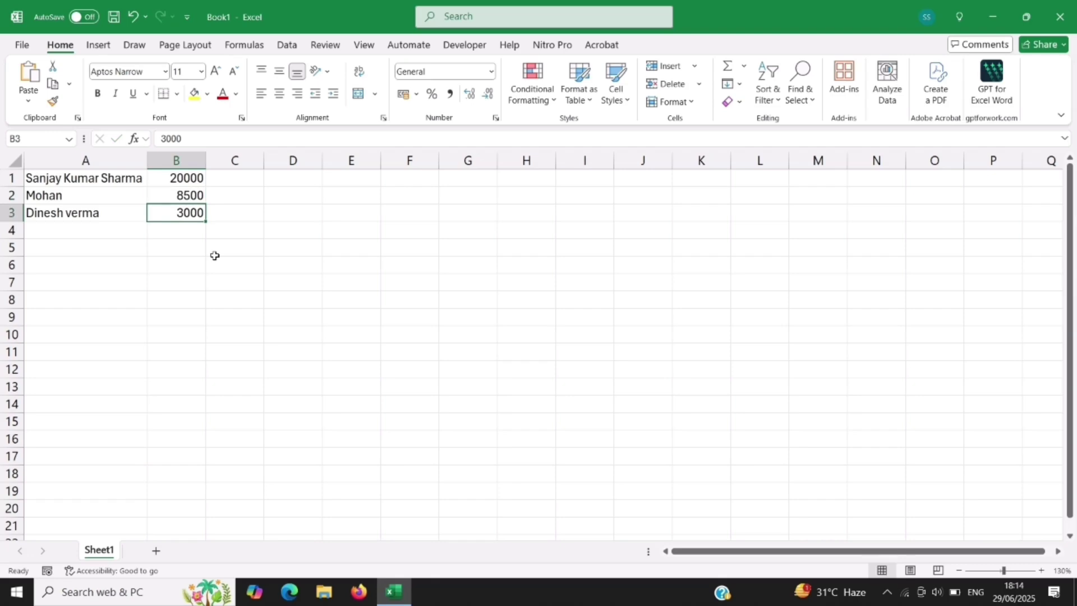
key(Return)
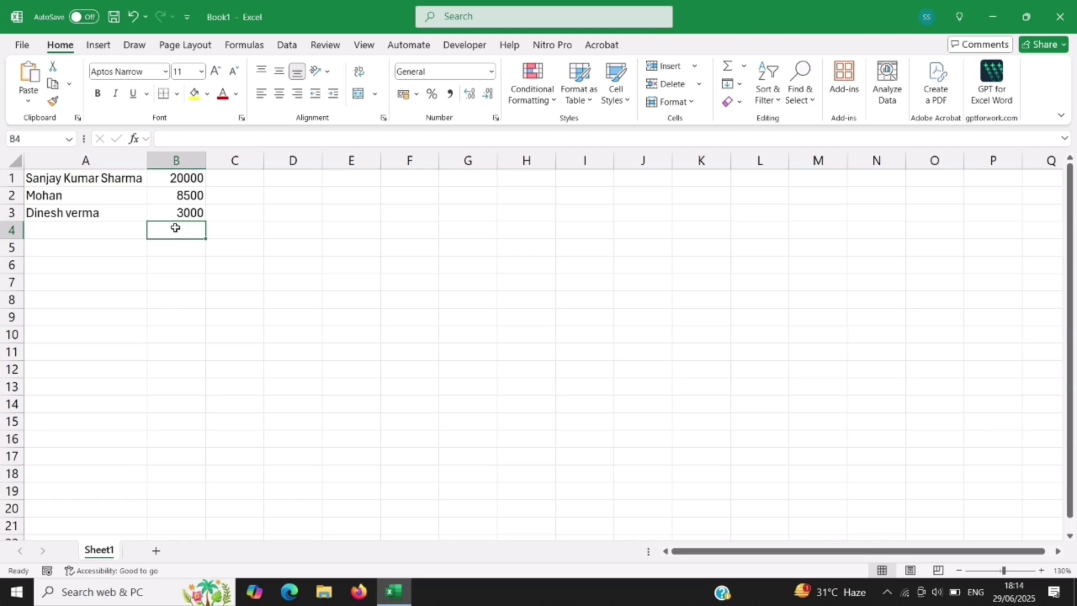
Step: Change the amount in B3 from 3000 to 6000 in the formula bar
click(191, 214)
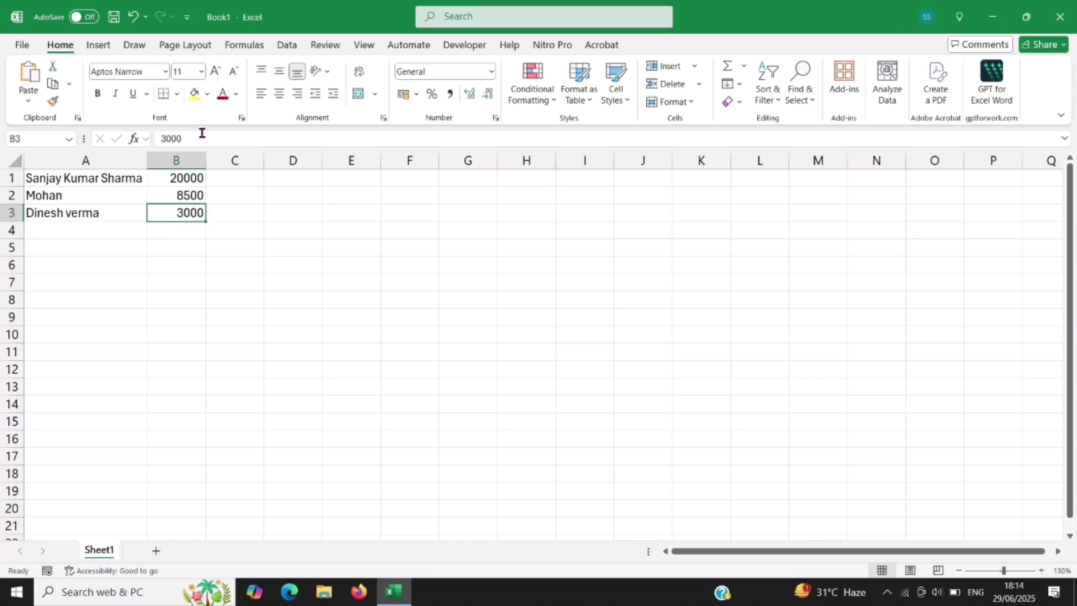
click(167, 138)
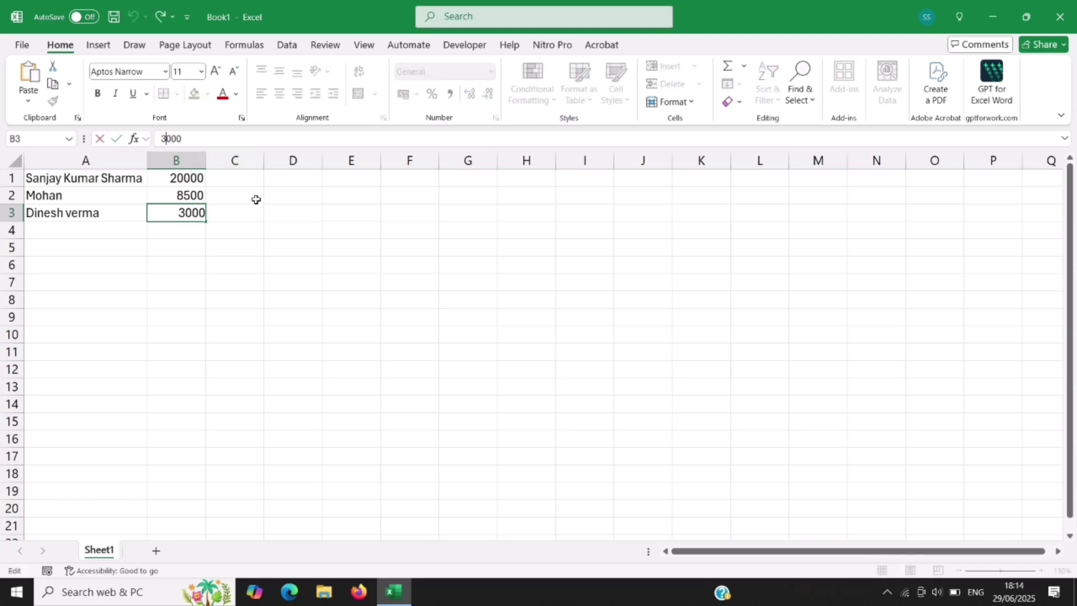
key(BackSpace)
text(6)
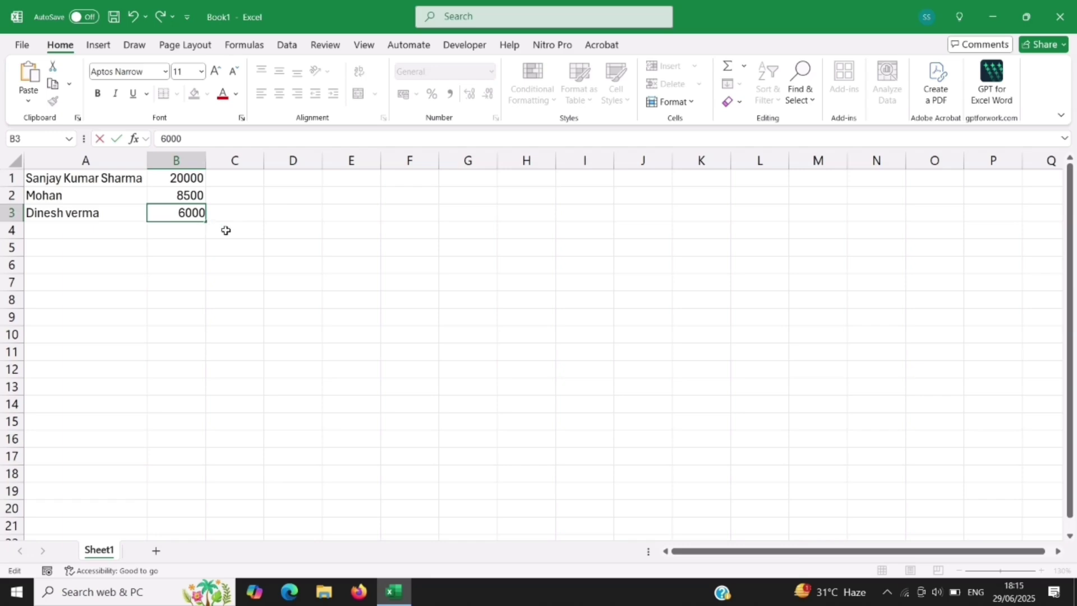
key(Return)
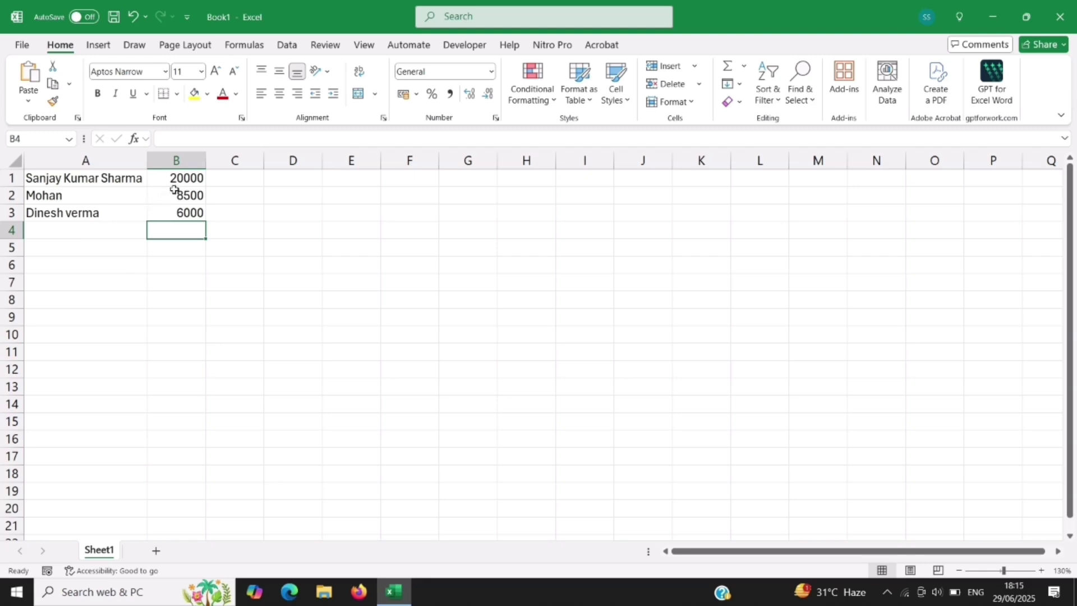
Step: Change the amount in B1 from 20000 to 25500
click(183, 180)
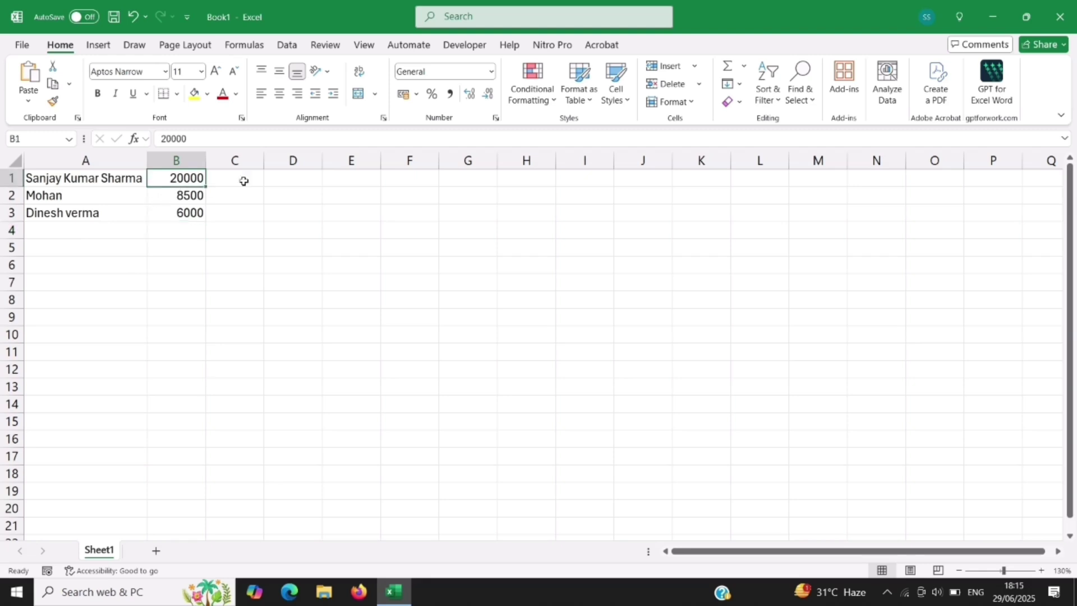
double_click(180, 178)
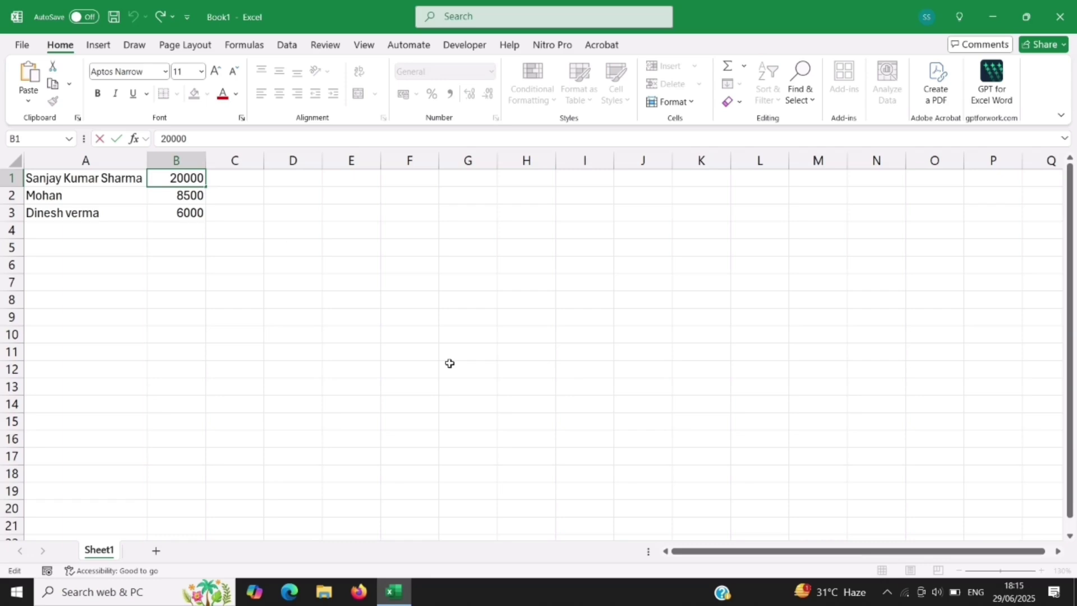
key(BackSpace)
key(Right)
key(BackSpace)
text(55)
key(Return)
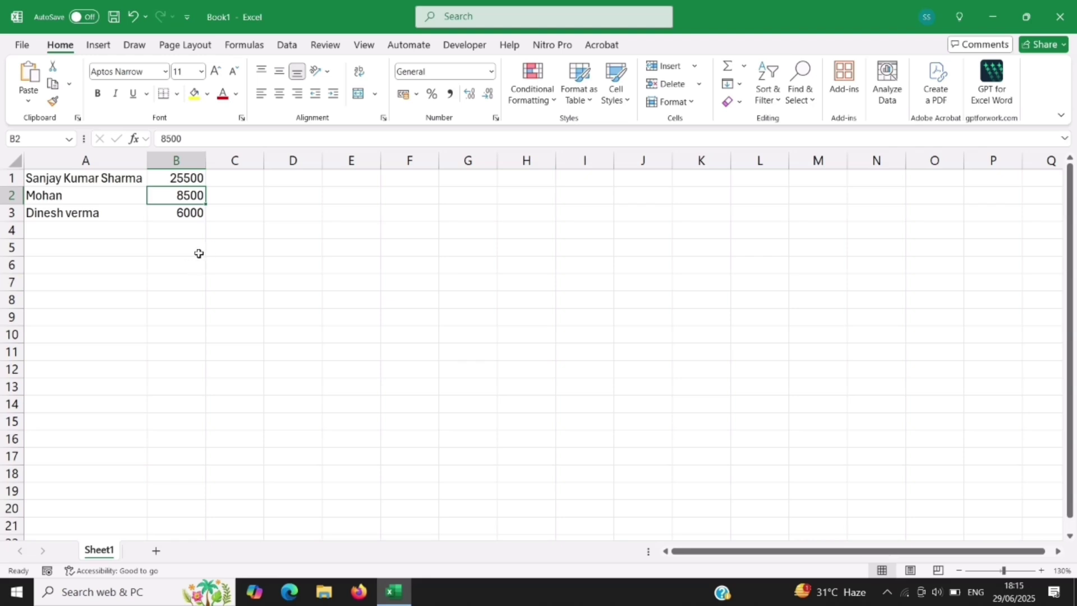
key(Down)
key(Down)
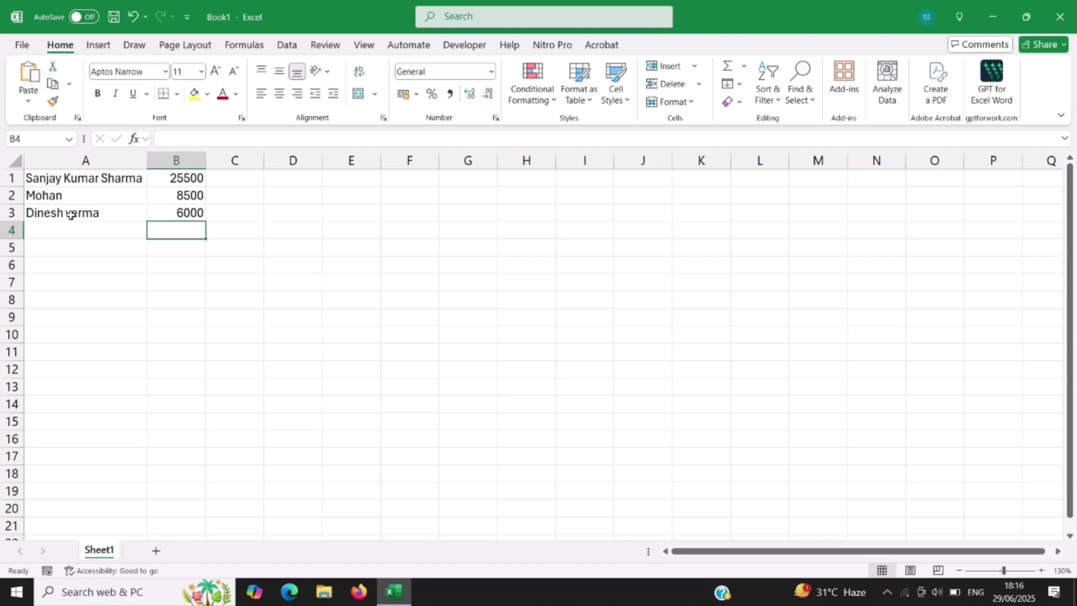
Step: Overwrite the third person's name in A3 with a new full name, then clear A3
click(71, 214)
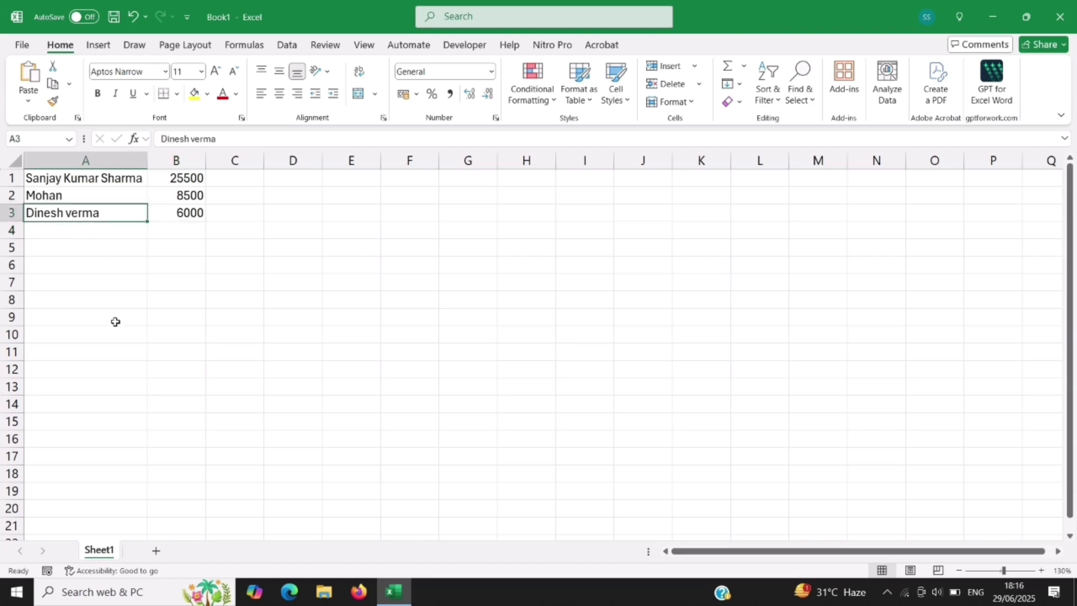
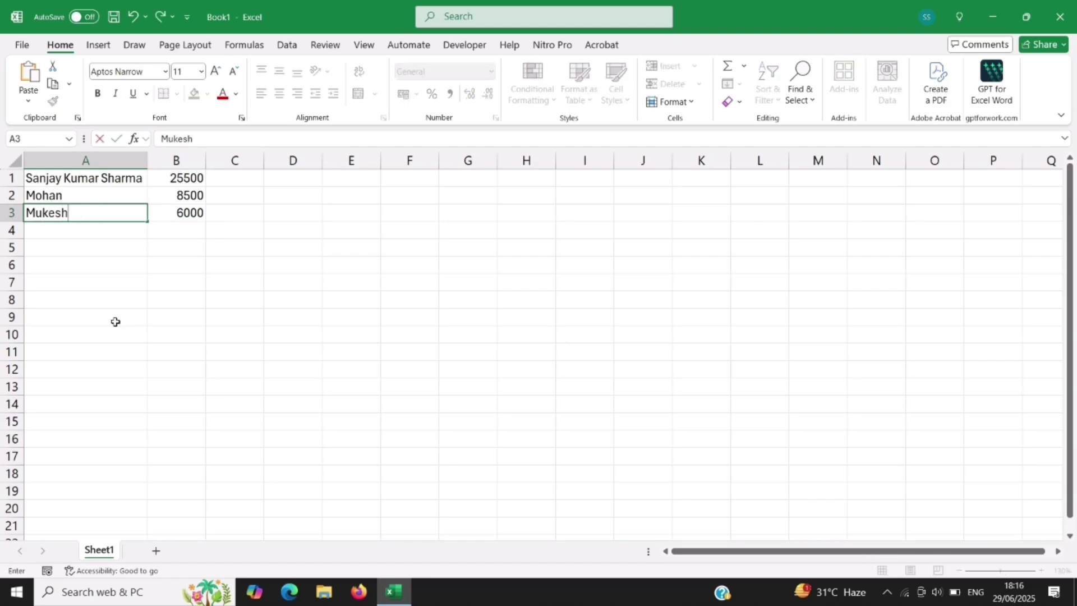
key(Return)
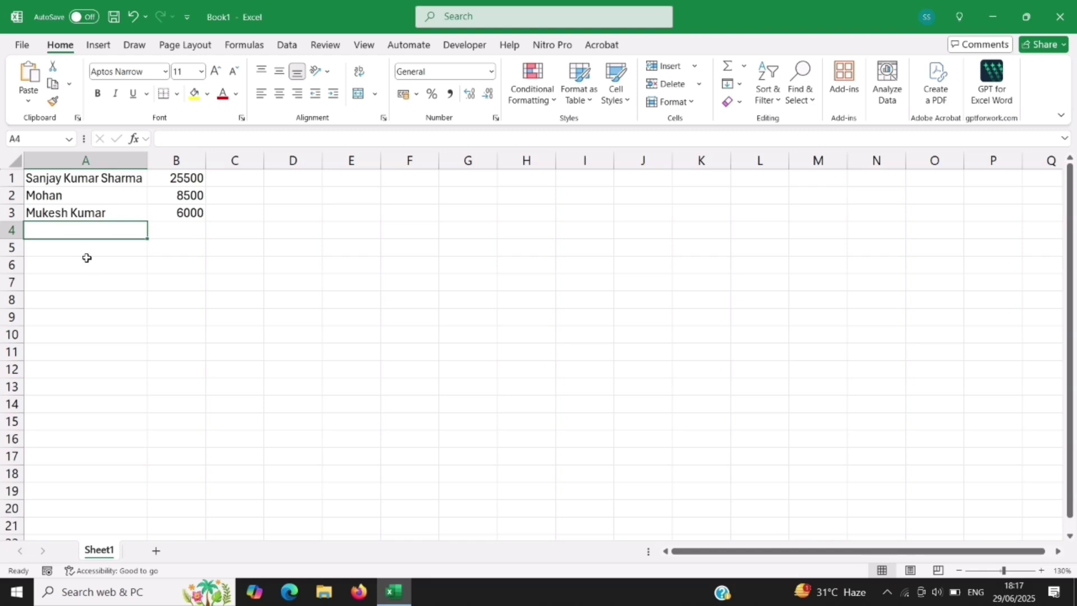
click(78, 216)
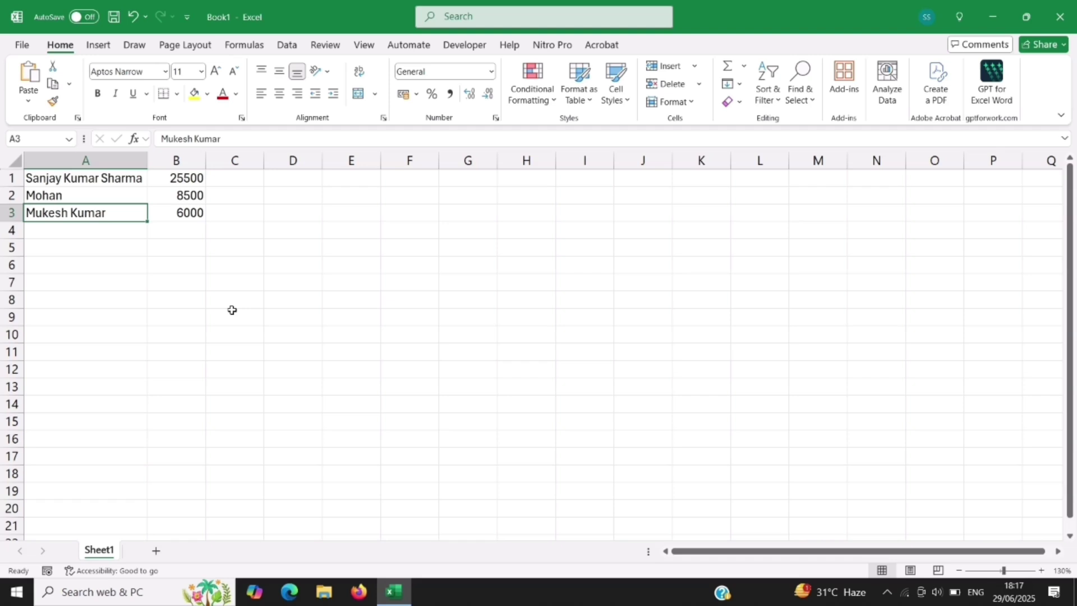
key(Delete)
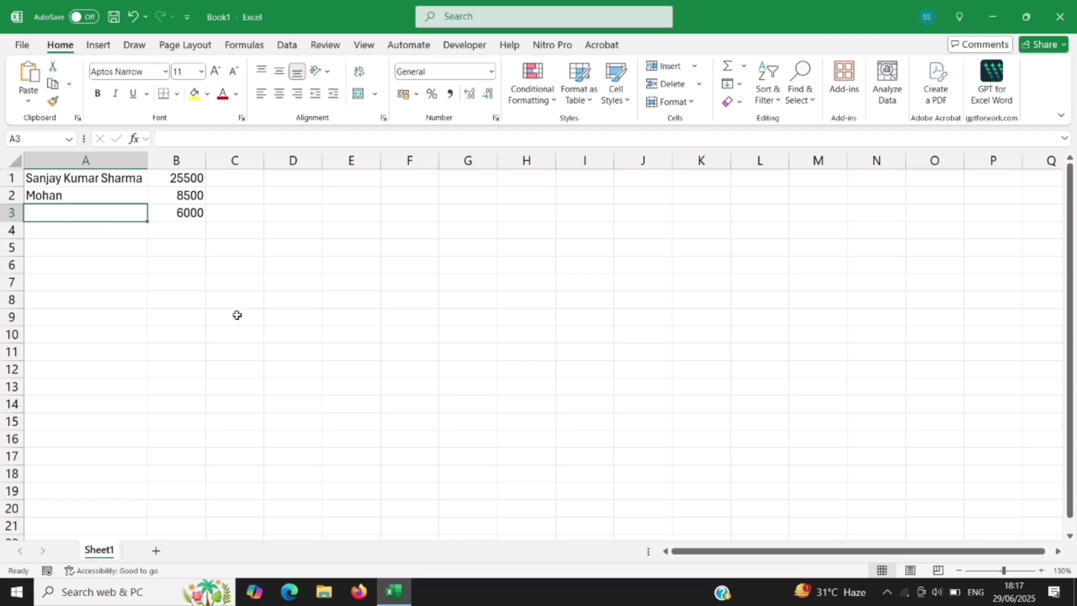
Step: Delete the 6000 amount from B3, leaving row 3 empty
click(196, 216)
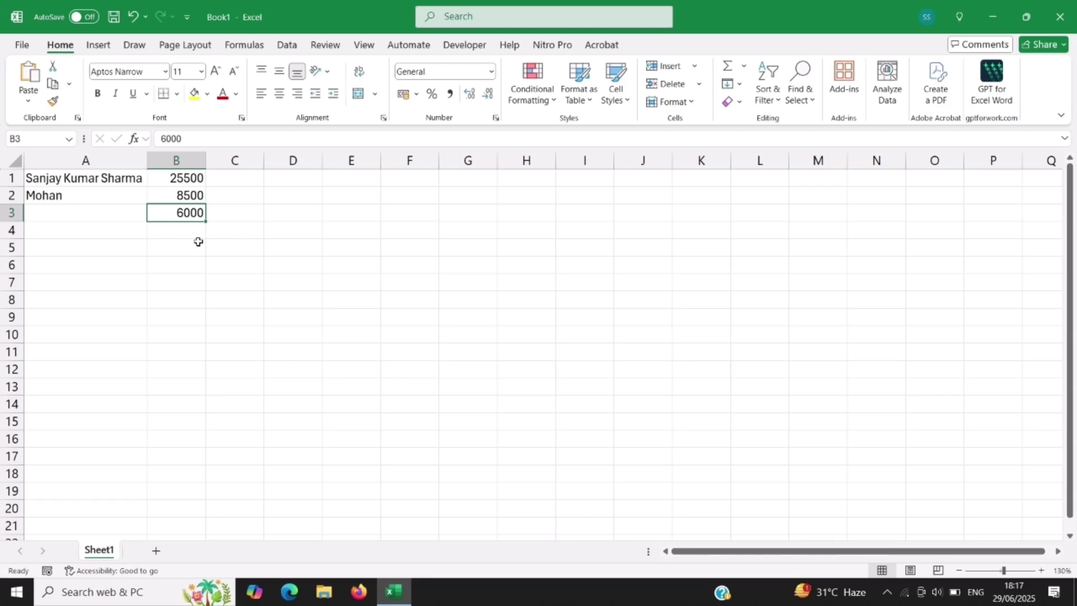
key(Delete)
click(171, 237)
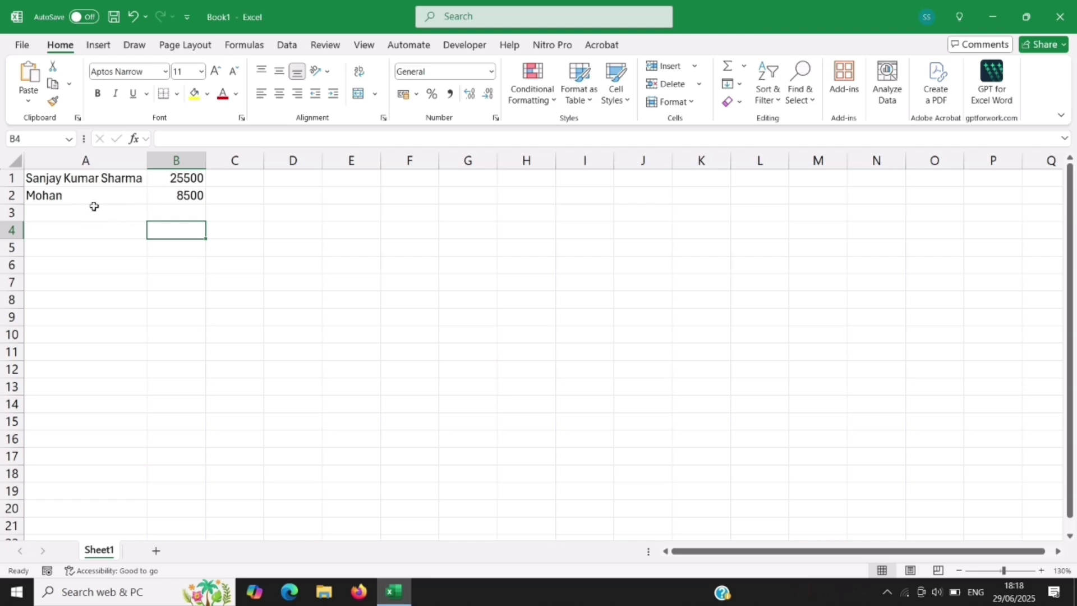
Step: Select A1:B2 and delete both remaining names and amounts
click(74, 177)
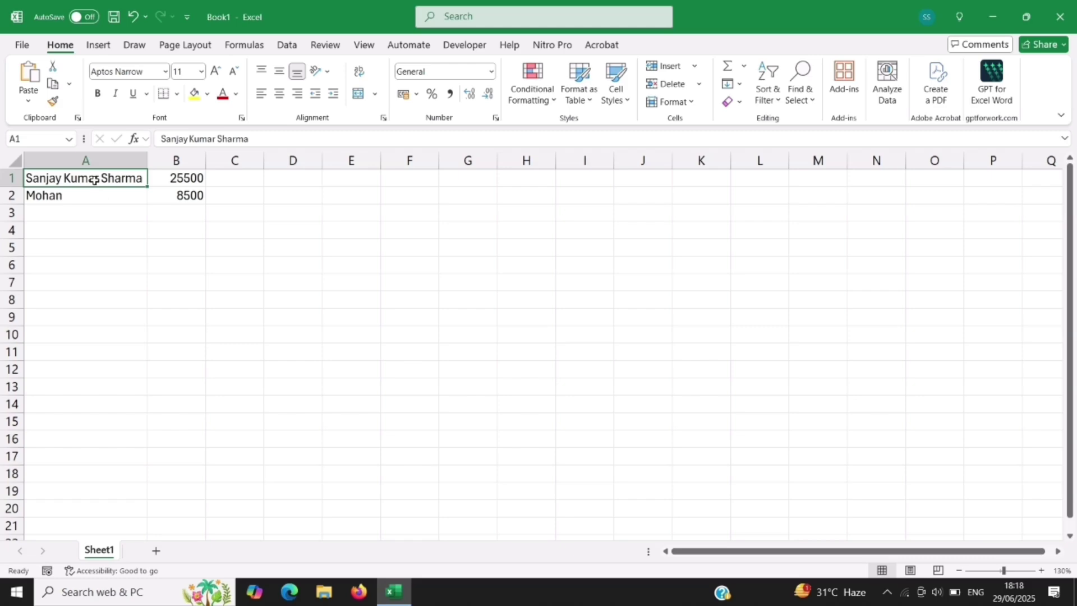
drag(94, 180, 172, 179)
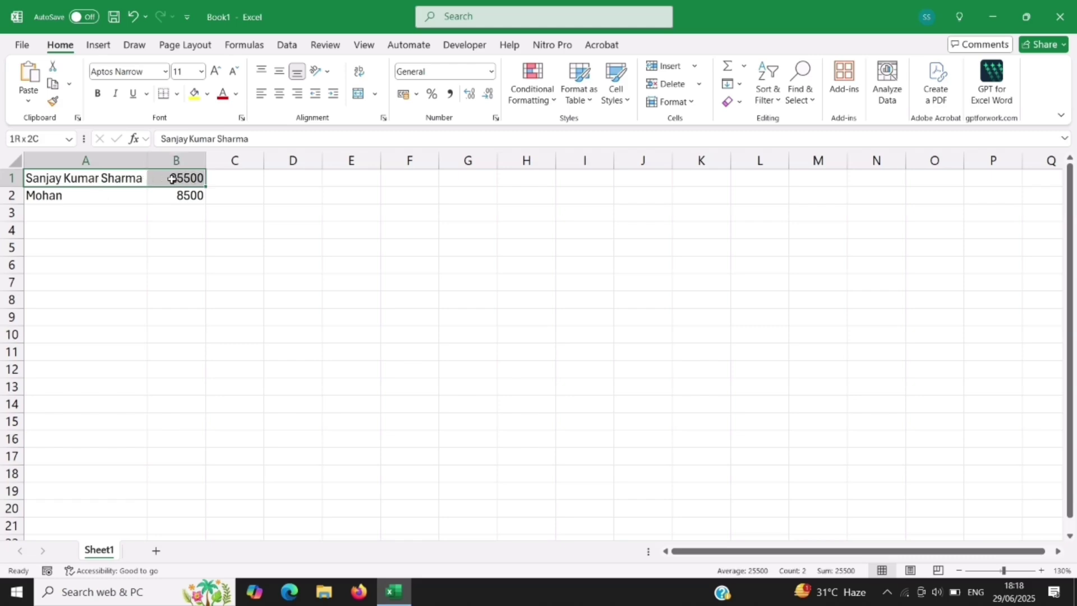
drag(172, 178, 172, 190)
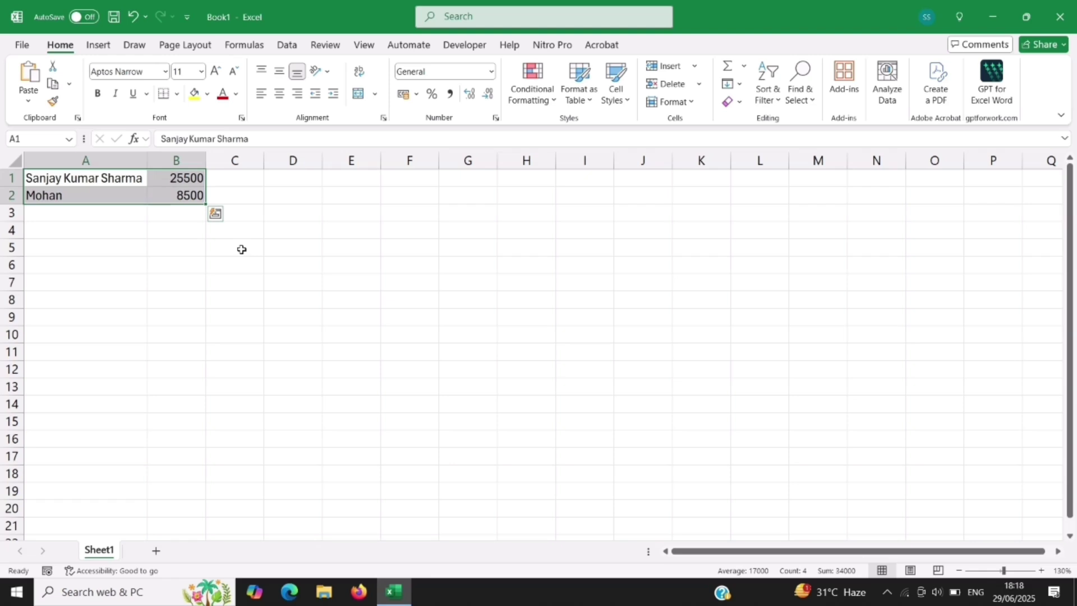
key(Delete)
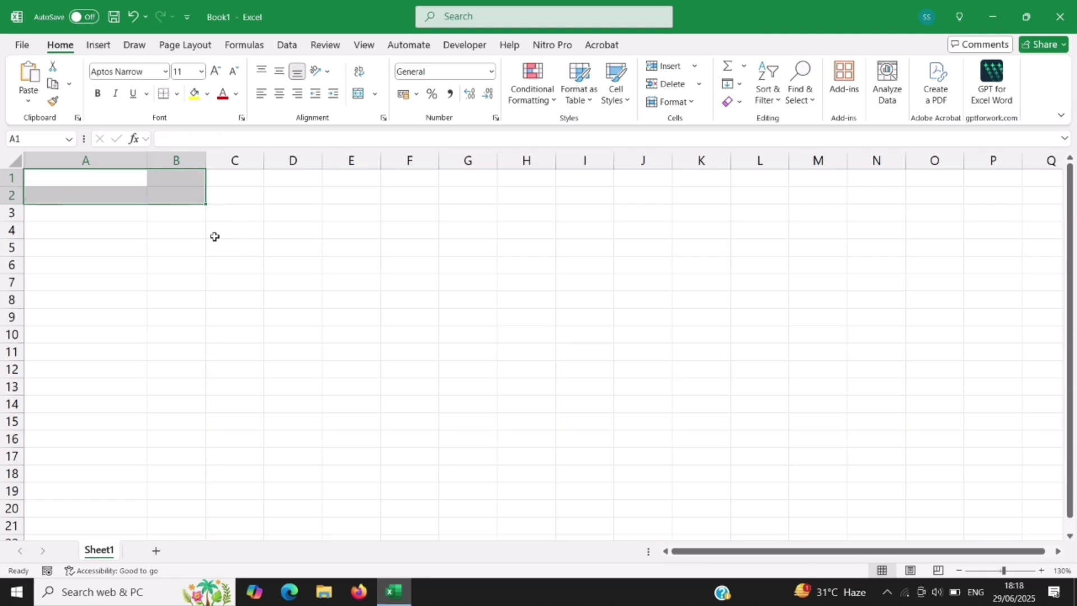
click(164, 245)
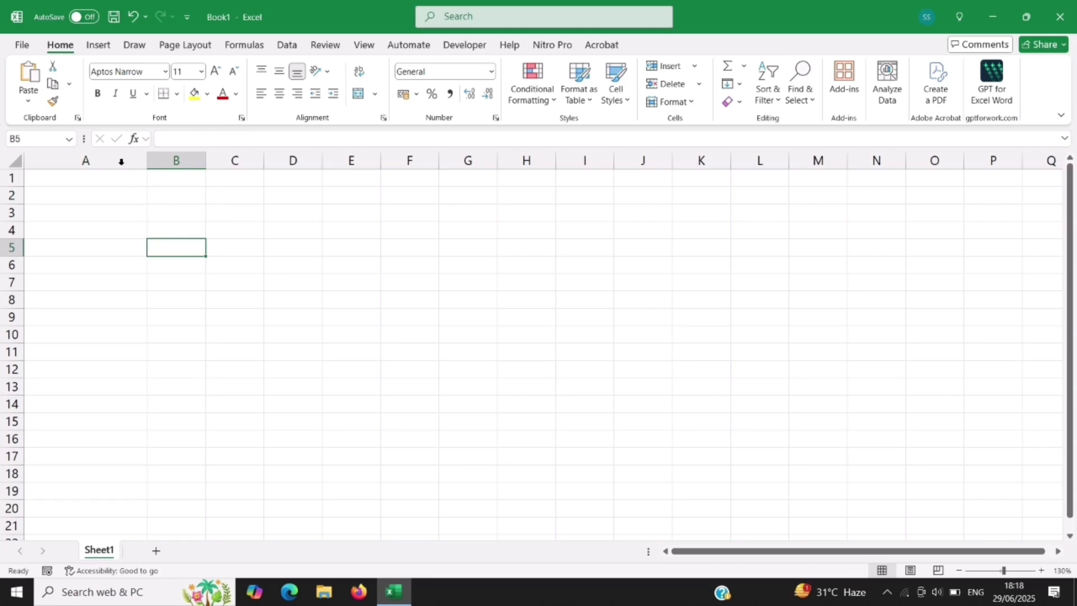
Step: Undo three times to restore A1:B2 and the third row's name and 6000
click(132, 18)
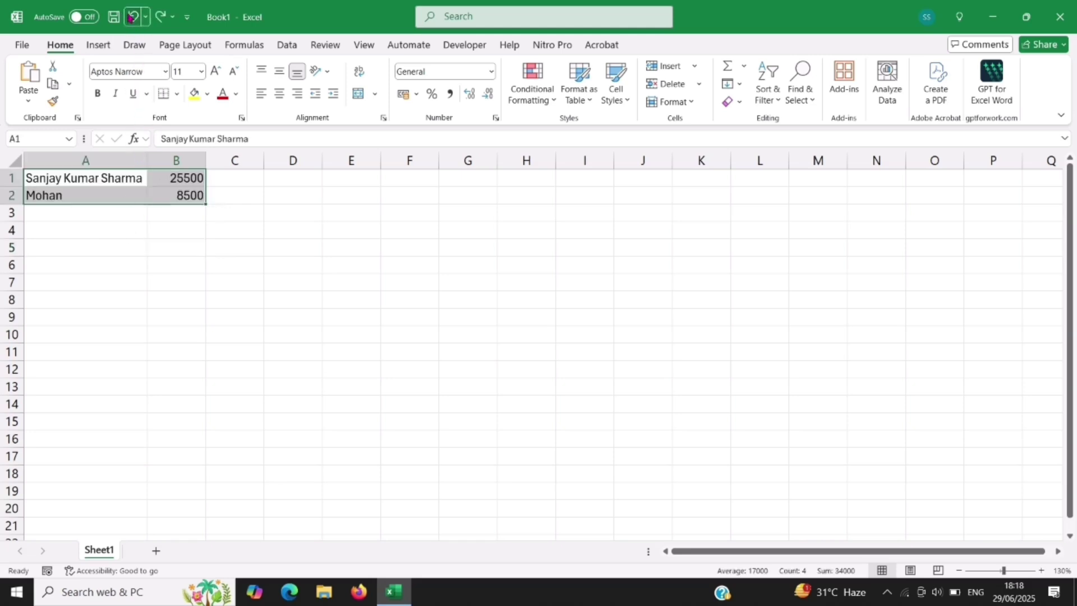
click(132, 17)
click(132, 17)
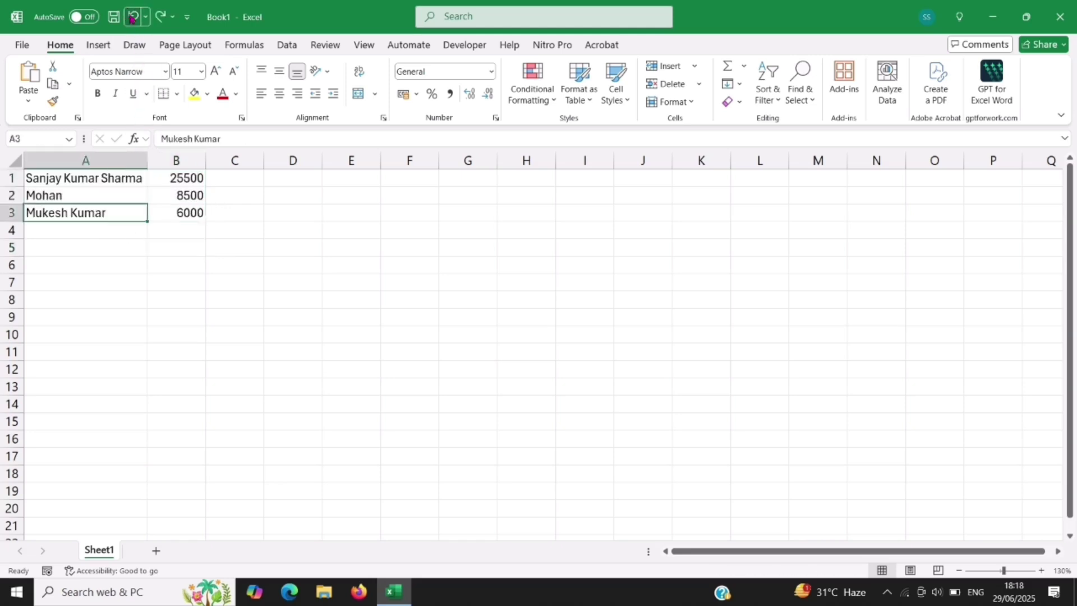
click(167, 312)
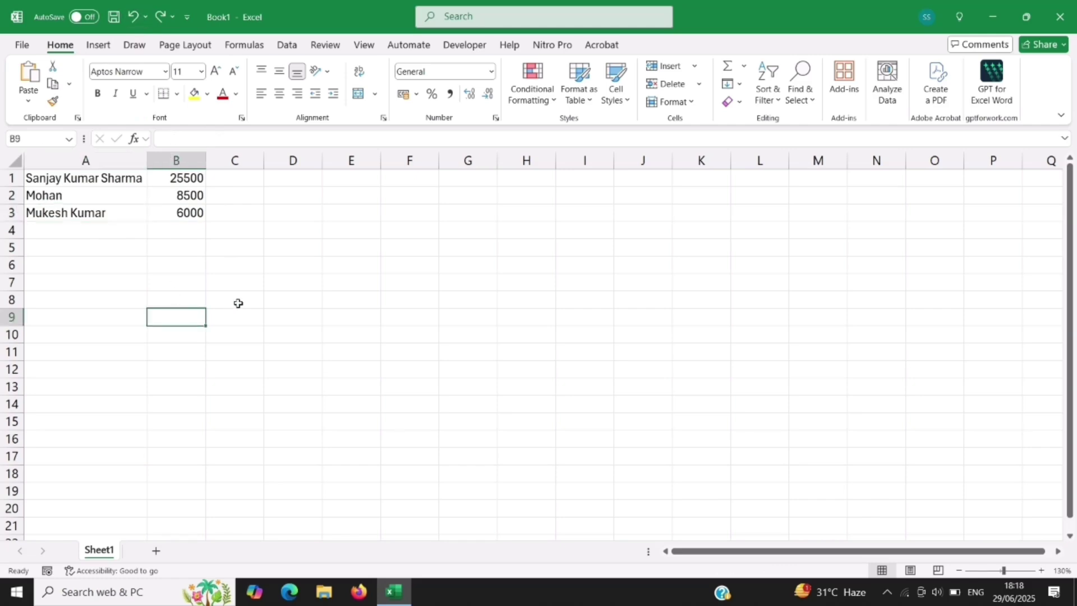